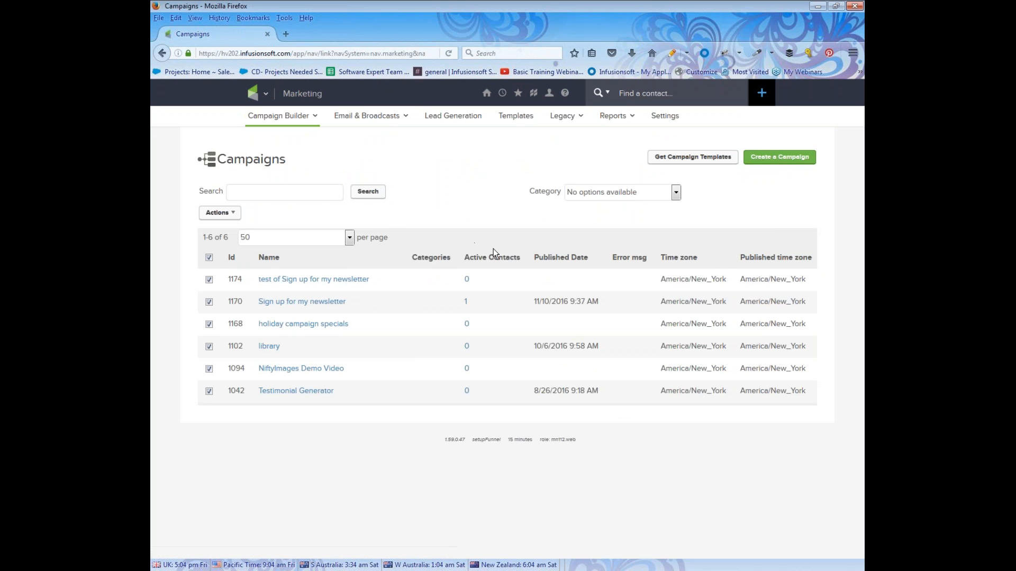
Step: Create a new campaign named "Yoga info"
{"action": "left_click", "coordinate": [783, 159]}
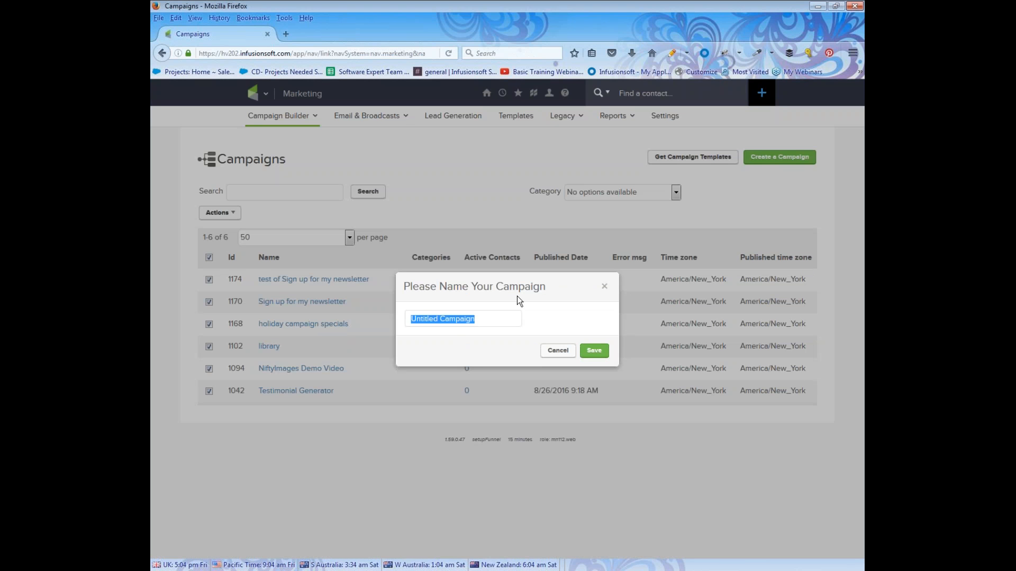
{"action": "type", "text": "Yoga inf"}
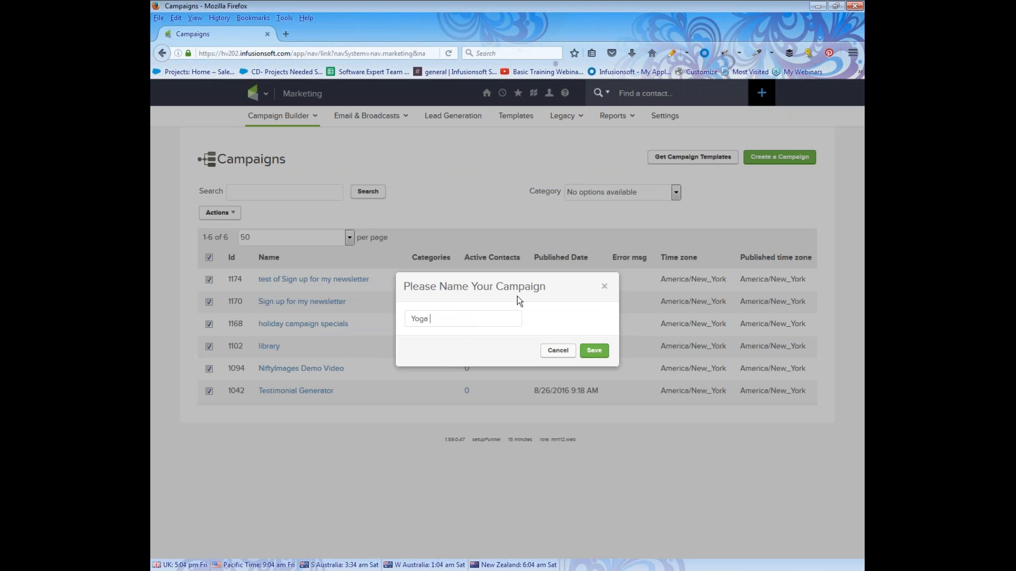
{"action": "type", "text": "o"}
{"action": "left_click", "coordinate": [592, 351]}
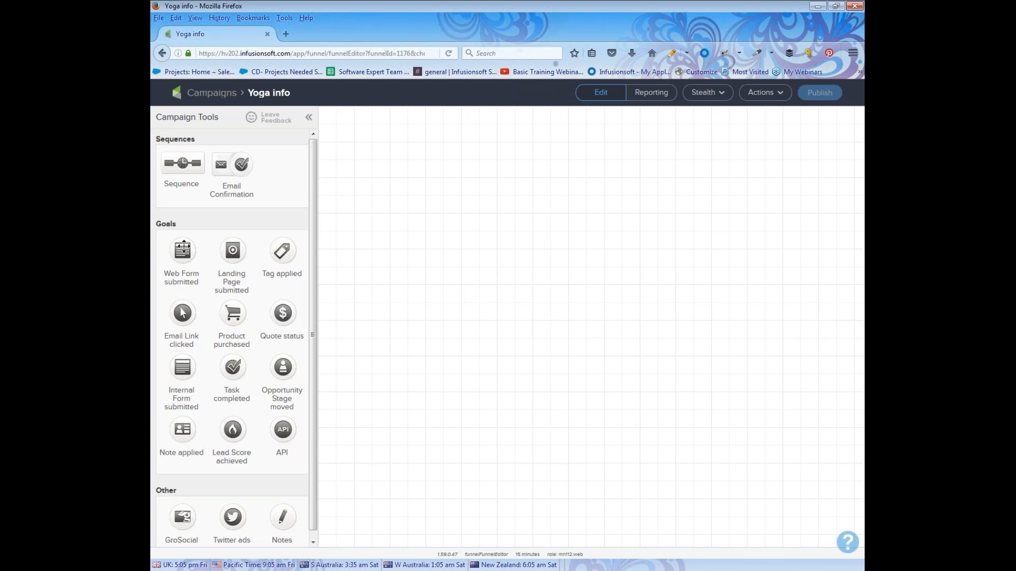
Step: Add a Web Form submitted goal to the campaign canvas and name it "Yoga info sign up"
{"action": "left_click_drag", "start_coordinate": [182, 248], "coordinate": [364, 272]}
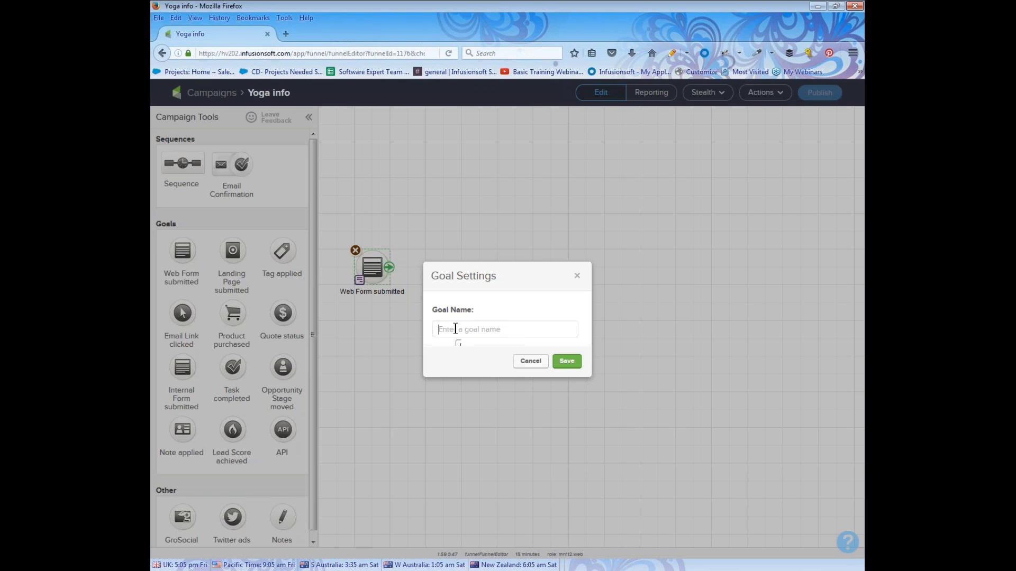
{"action": "type", "text": "Yoga info sign up"}
{"action": "left_click", "coordinate": [567, 362]}
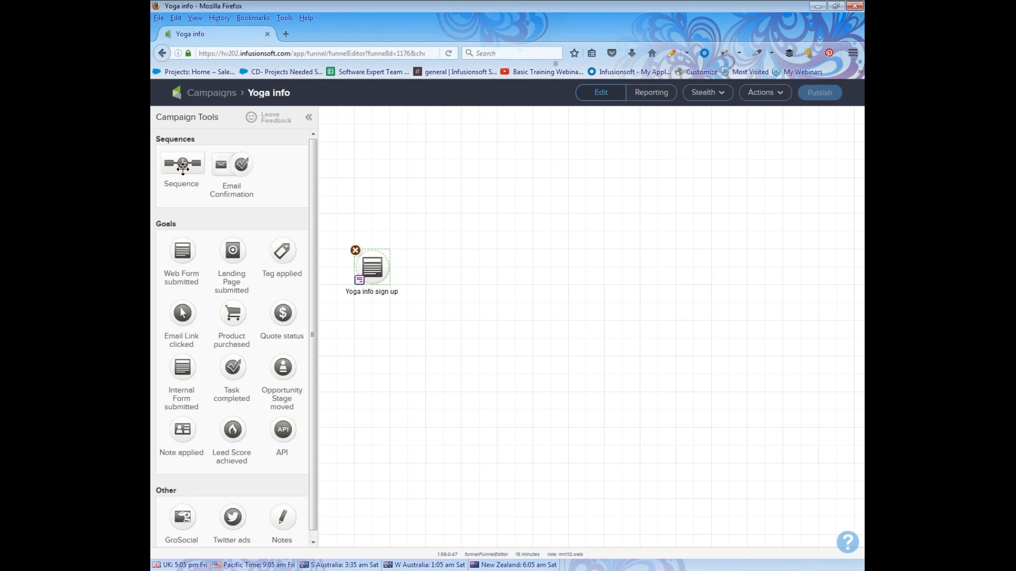
Step: Add two stacked sequences beside the web form goal, named "beginner yoga student" and "advanced yoga student"
{"action": "left_click_drag", "start_coordinate": [183, 168], "coordinate": [455, 234]}
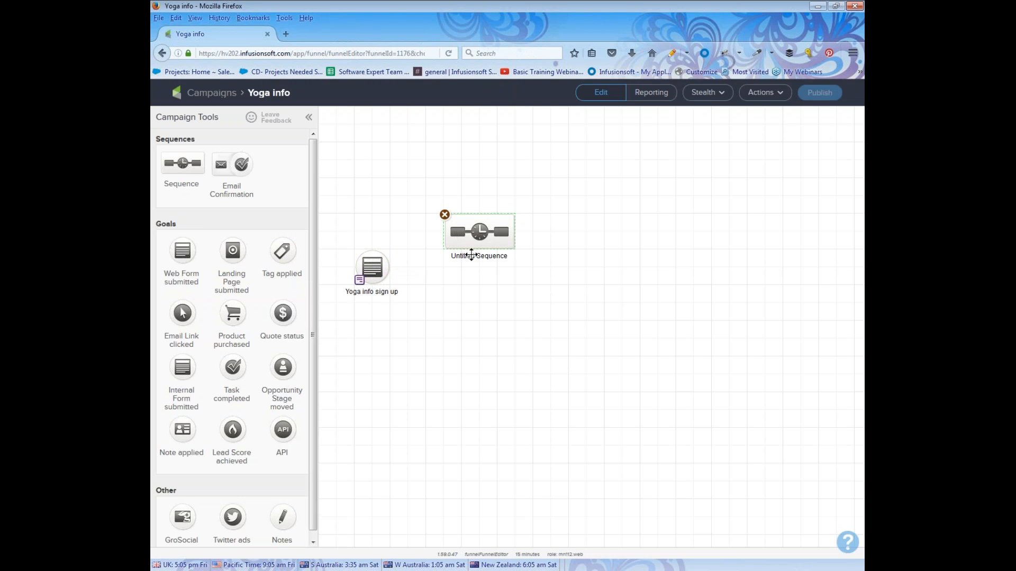
{"action": "type", "text": "beginner yoga student"}
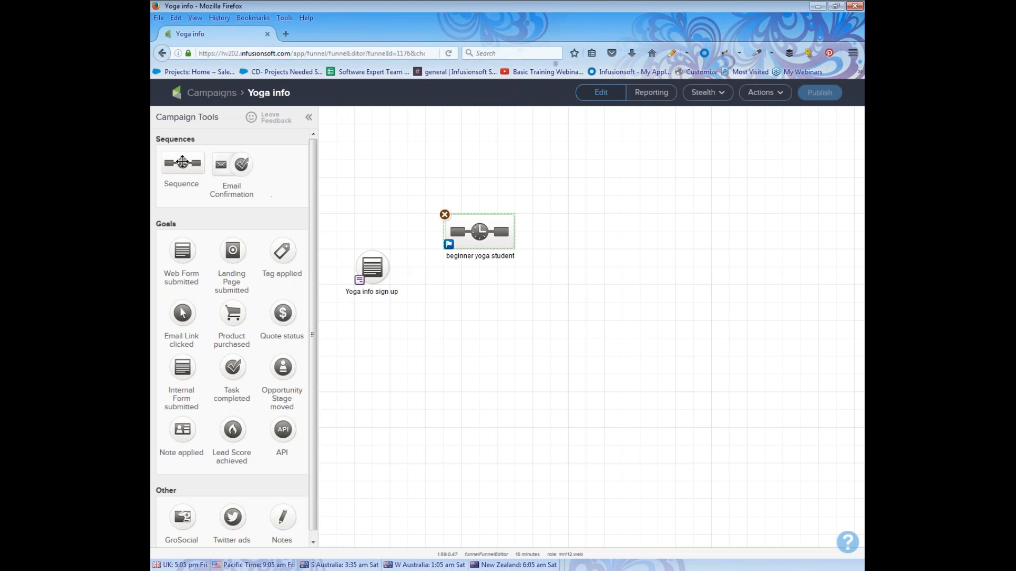
{"action": "left_click_drag", "start_coordinate": [181, 163], "coordinate": [444, 299]}
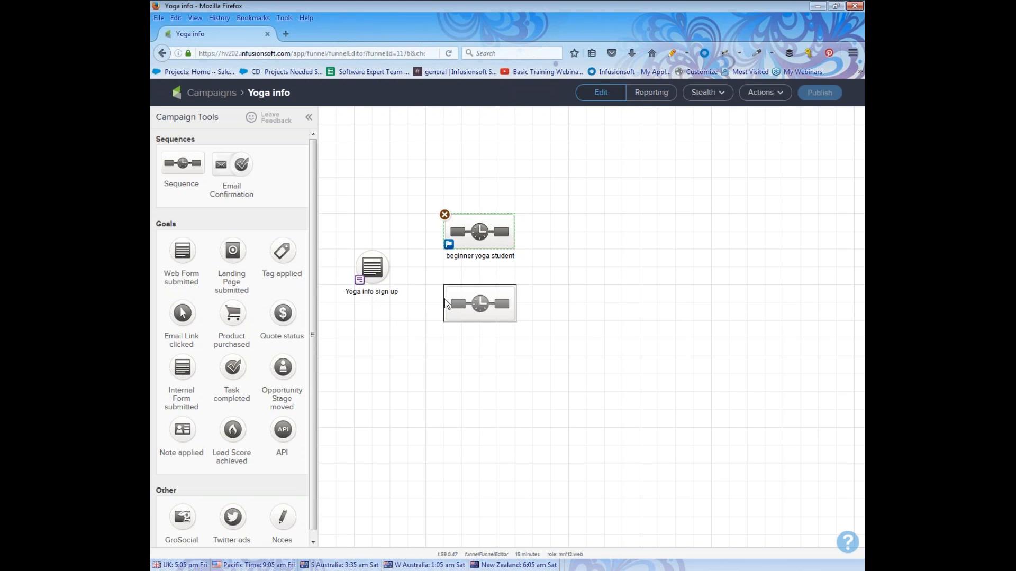
{"action": "double_click", "coordinate": [471, 327]}
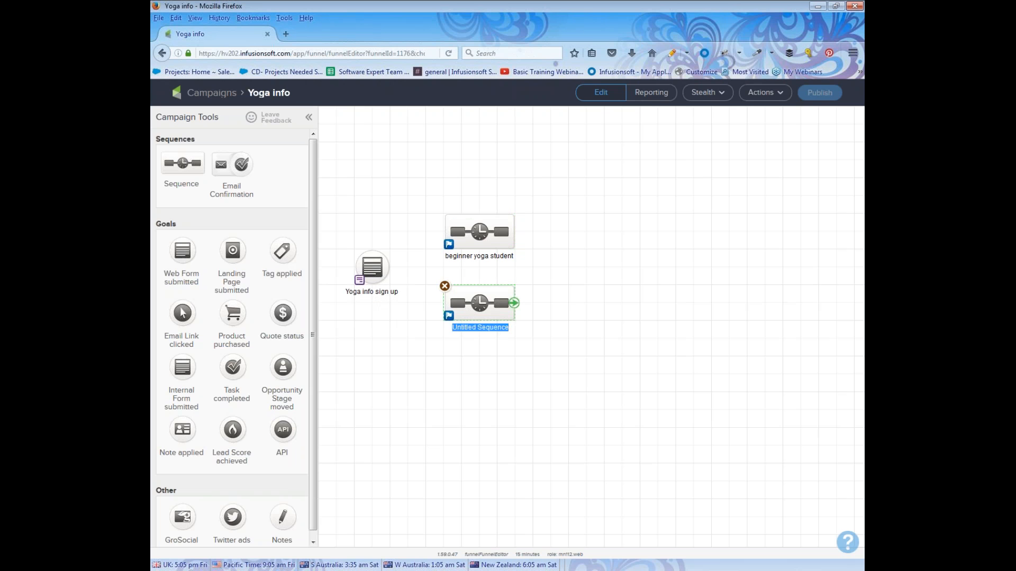
{"action": "type", "text": "advanced yoga student"}
Step: Add a third sequence below the advanced yoga student sequence and name it "instructor courses"
{"action": "left_click_drag", "start_coordinate": [182, 163], "coordinate": [450, 369]}
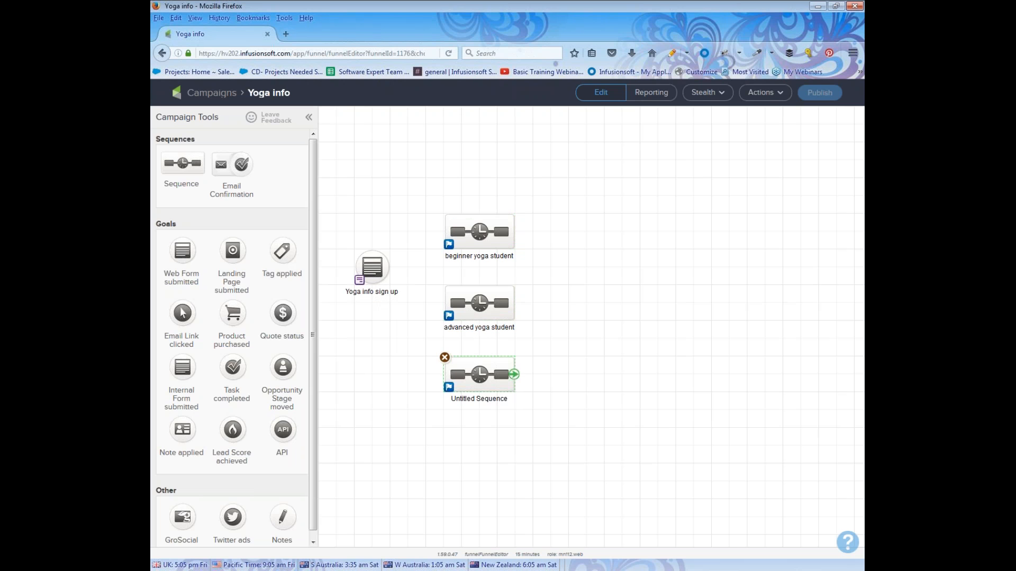
{"action": "double_click", "coordinate": [479, 398]}
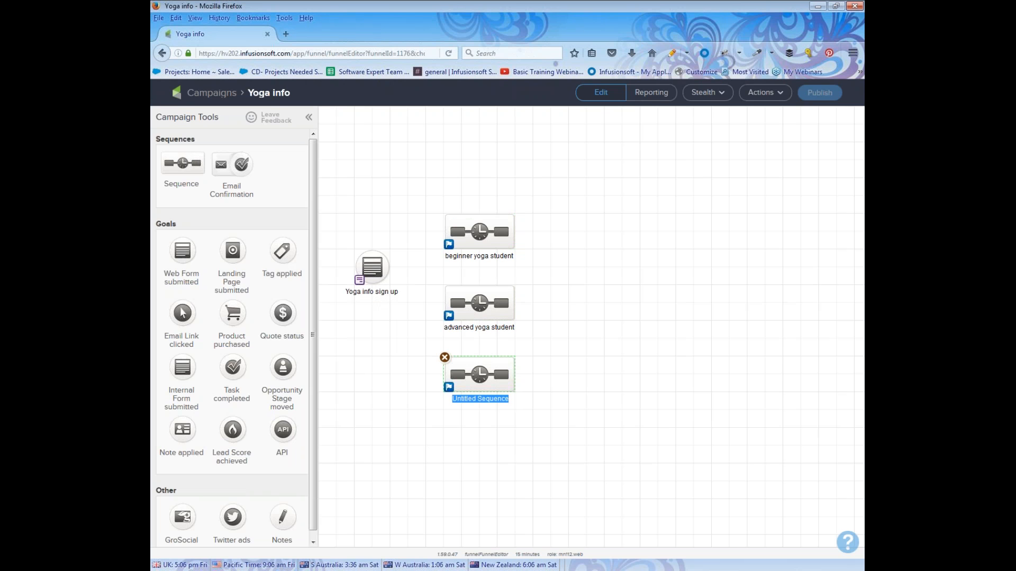
{"action": "type", "text": "int"}
{"action": "key", "text": "BackSpace"}
{"action": "type", "text": "structor courses"}
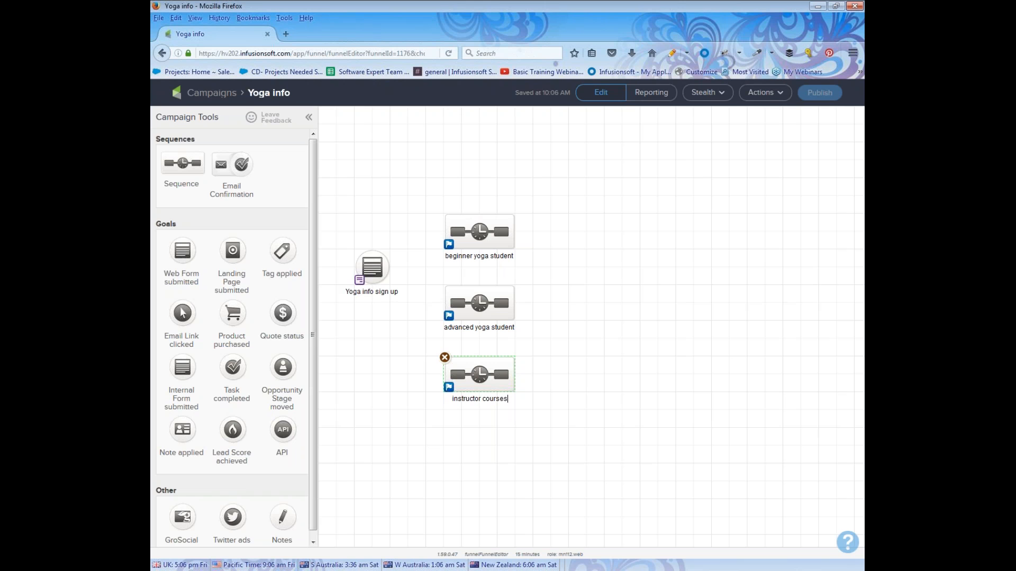
Step: Move the three sequences up together so the middle one lines up with the web form goal
{"action": "left_click_drag", "start_coordinate": [337, 221], "coordinate": [403, 325]}
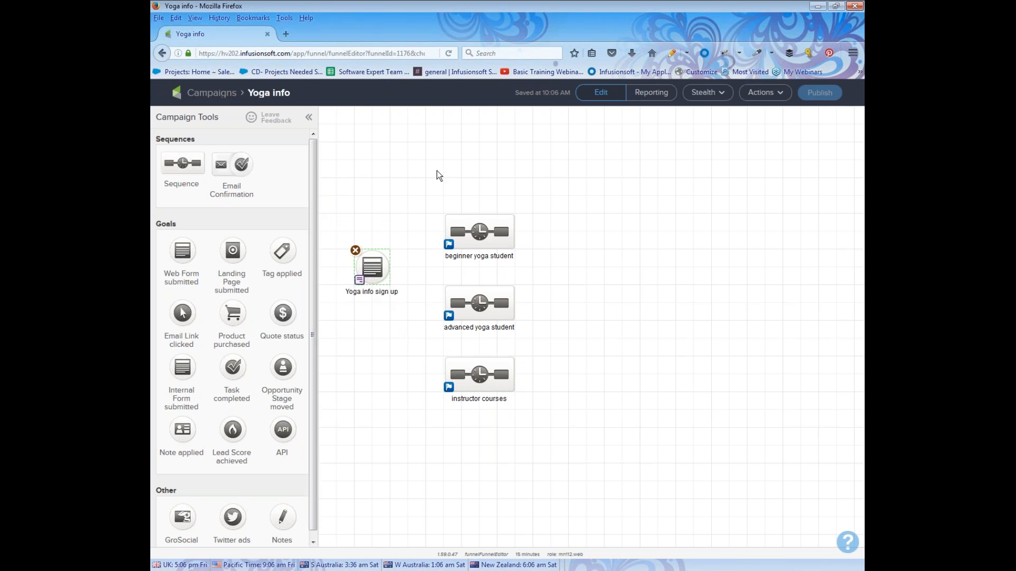
{"action": "left_click_drag", "start_coordinate": [435, 172], "coordinate": [557, 424]}
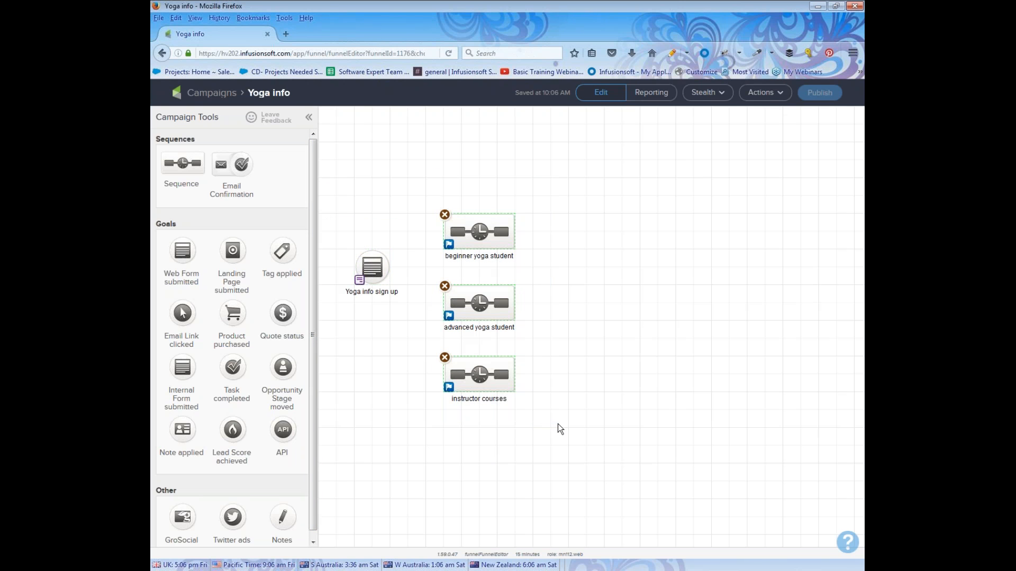
{"action": "mouse_move", "coordinate": [487, 222]}
{"action": "left_click_drag", "start_coordinate": [479, 232], "coordinate": [479, 198]}
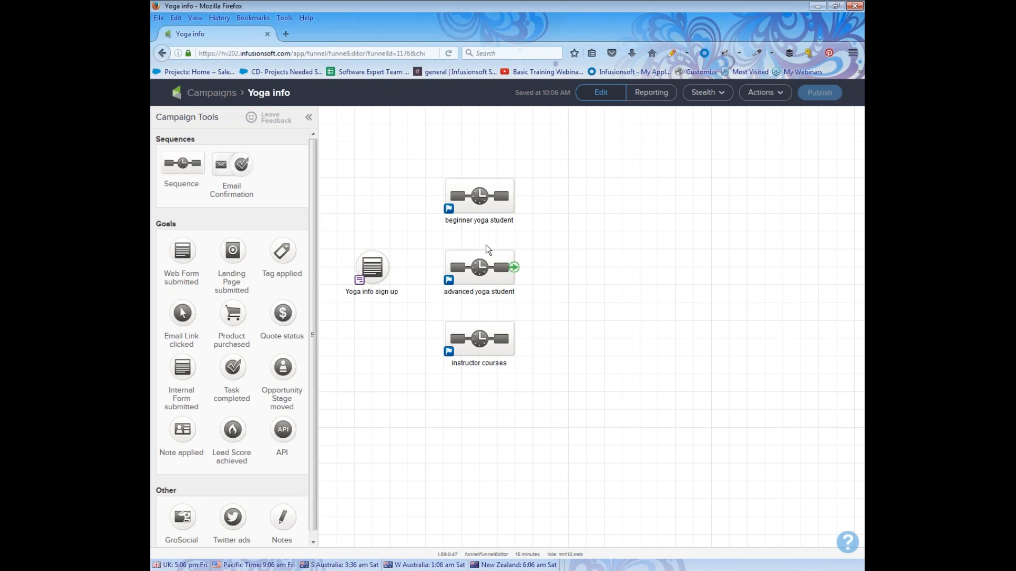
Step: Open the Yoga info sign up web form and add the title "Find out about Slim Yoga!!" above the First Name field
{"action": "left_click_drag", "start_coordinate": [341, 268], "coordinate": [404, 310]}
{"action": "double_click", "coordinate": [369, 270]}
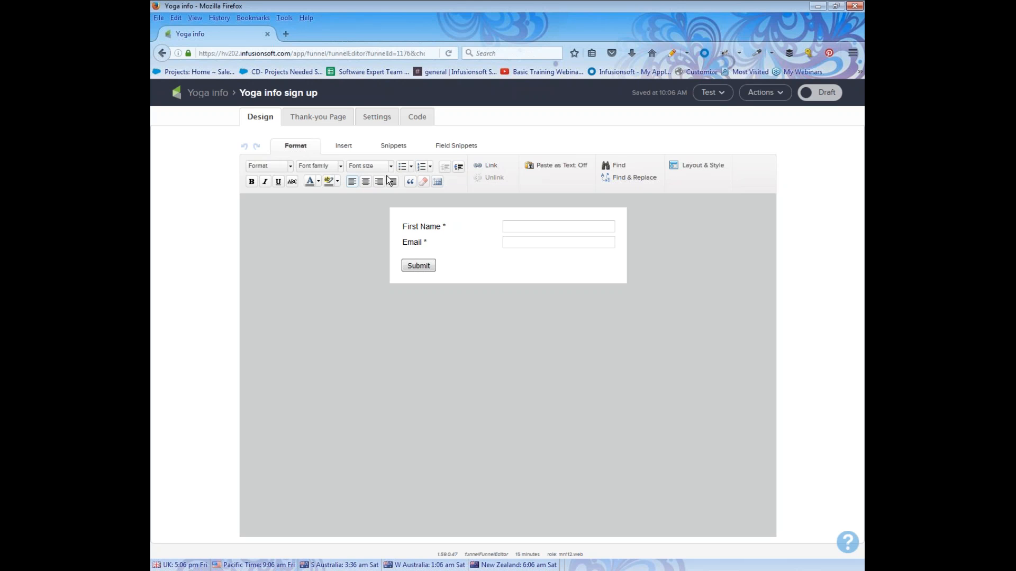
{"action": "left_click", "coordinate": [391, 146]}
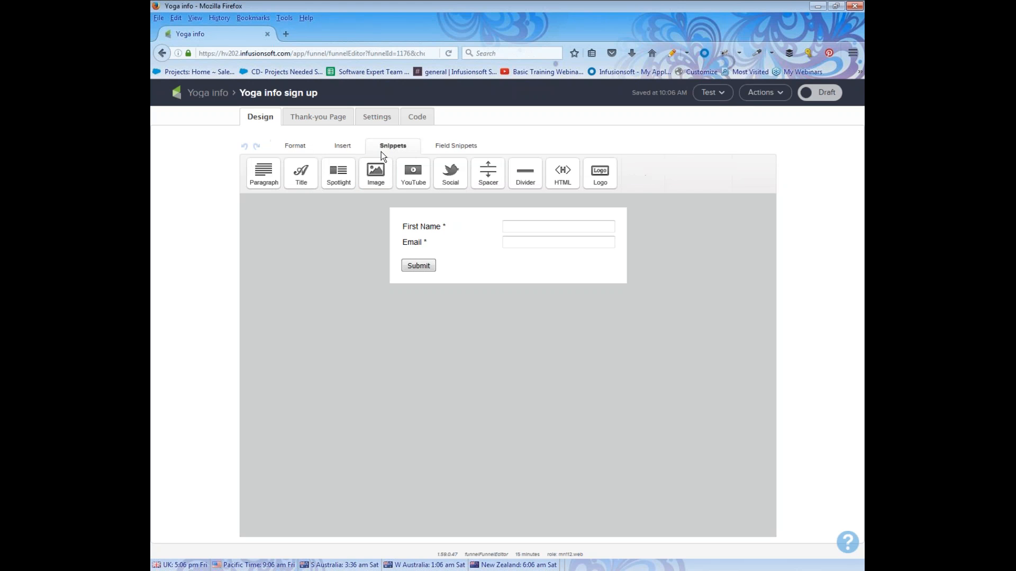
{"action": "left_click_drag", "start_coordinate": [301, 170], "coordinate": [438, 218]}
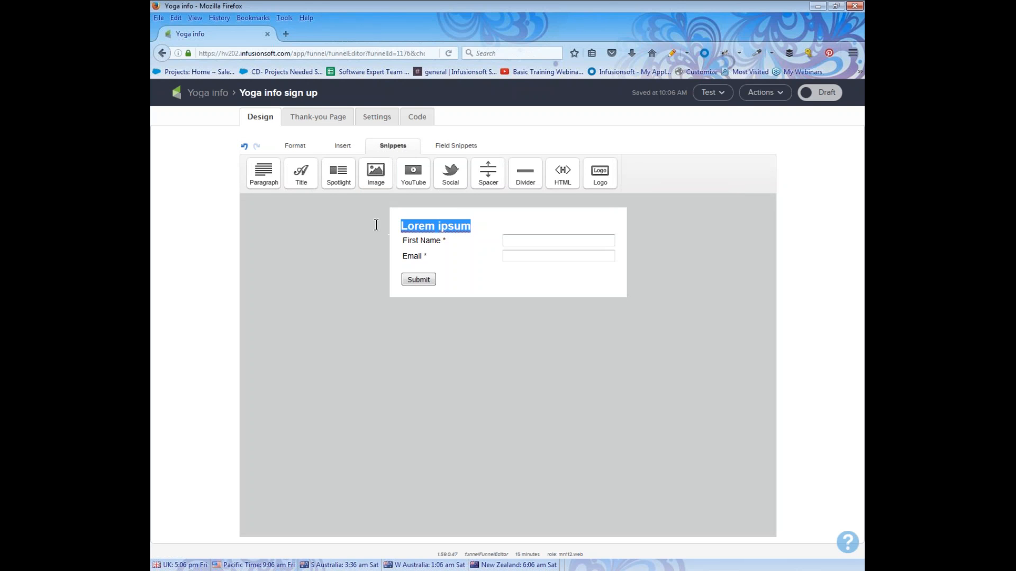
{"action": "type", "text": "Find out a"}
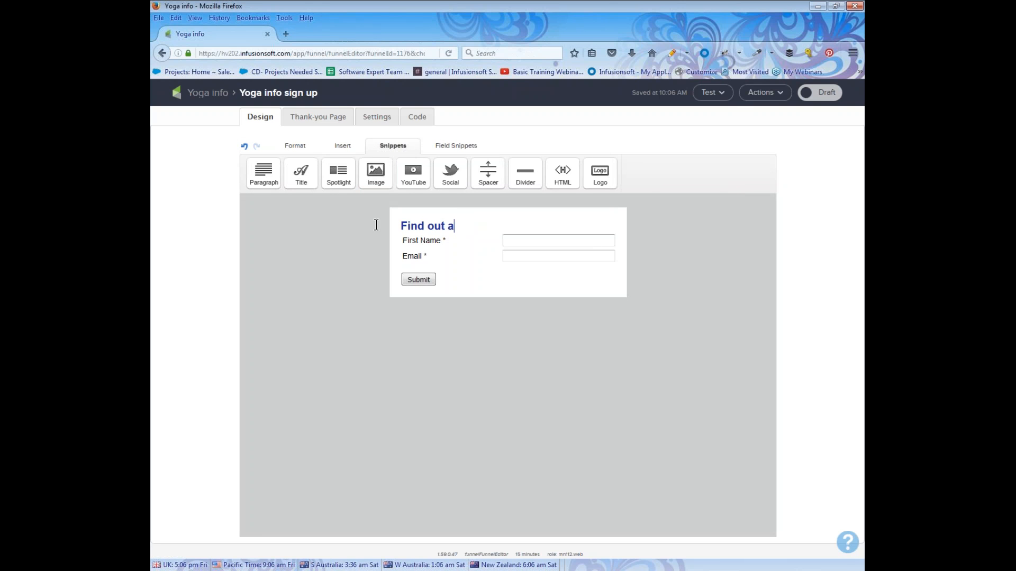
{"action": "type", "text": "bout Slim Yoga"}
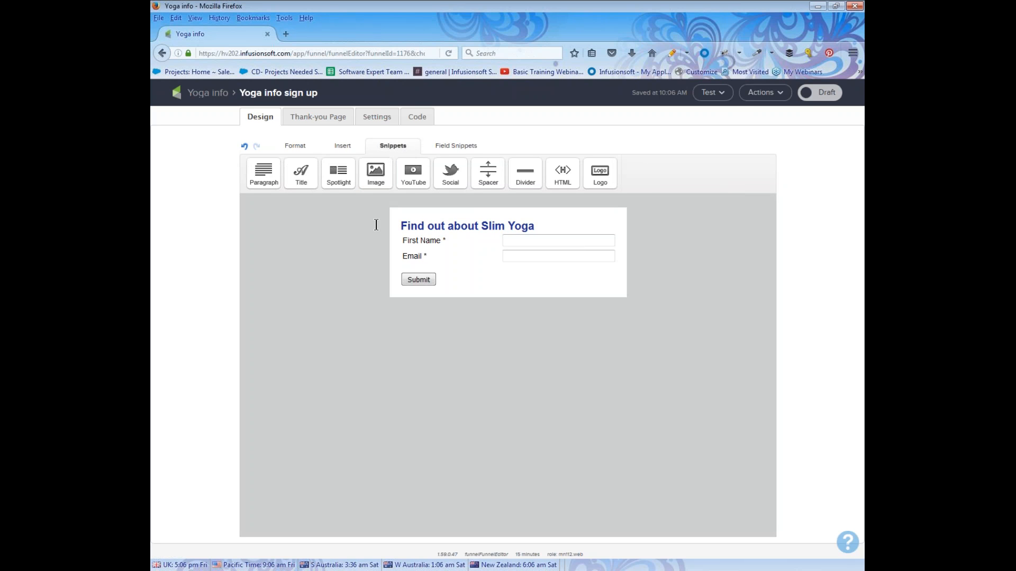
{"action": "type", "text": "!!"}
Step: Insert a 10 px high spacer between the form title and the First Name field
{"action": "left_click_drag", "start_coordinate": [488, 172], "coordinate": [481, 242]}
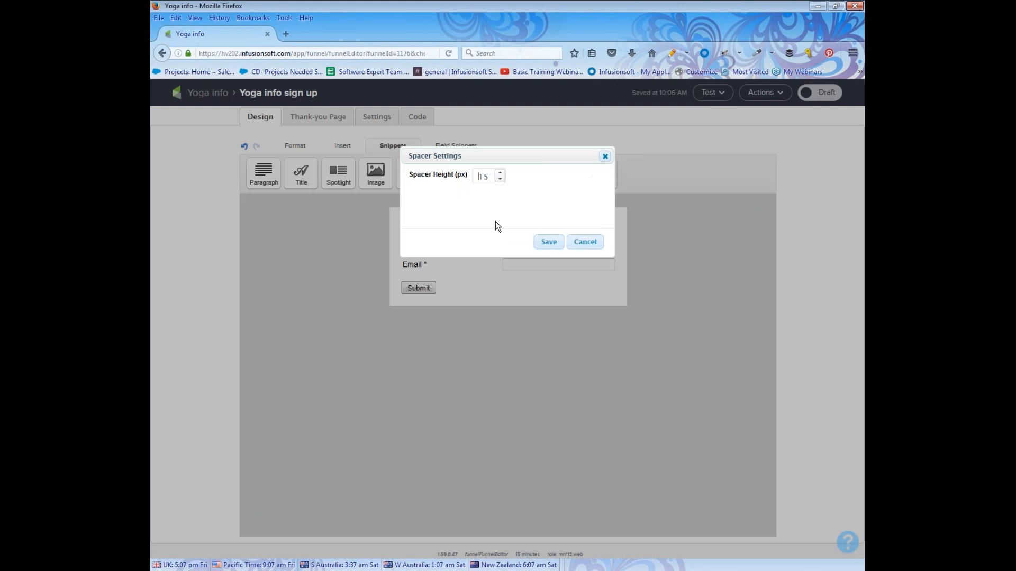
{"action": "left_click", "coordinate": [500, 179]}
{"action": "left_click", "coordinate": [500, 178]}
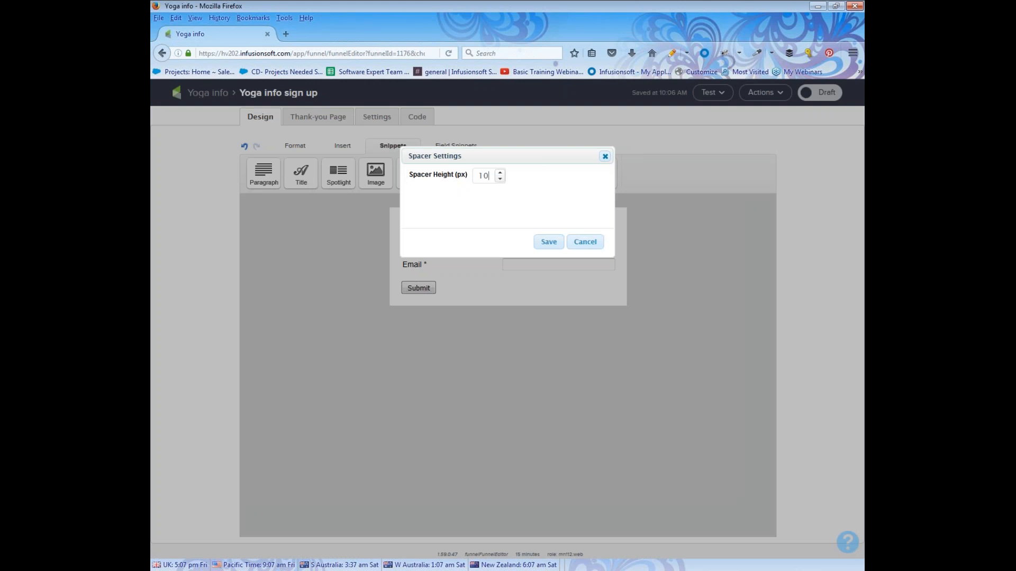
{"action": "left_click", "coordinate": [548, 243]}
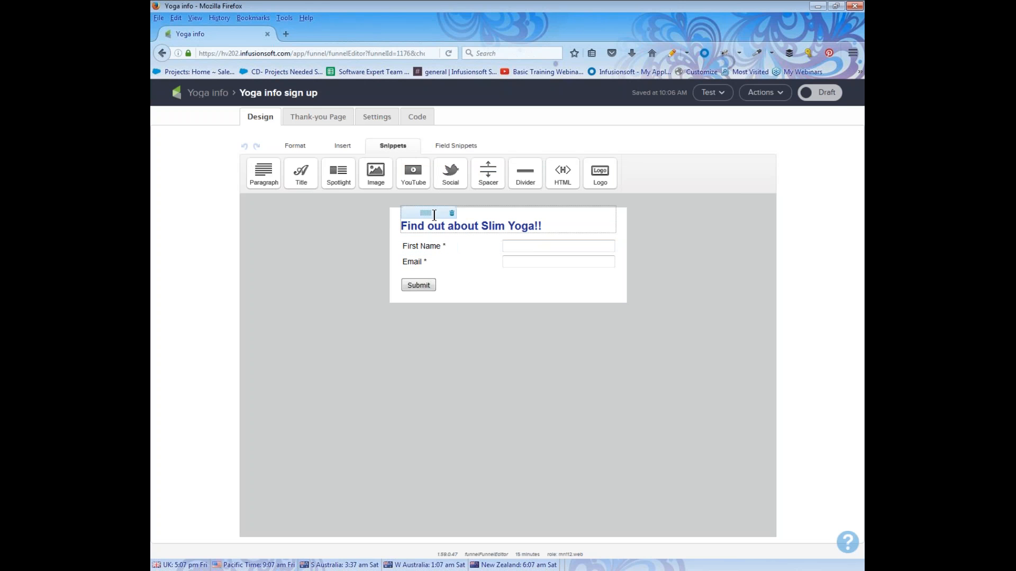
Step: Add a radio field below the Email field and label it "Choose one"
{"action": "left_click", "coordinate": [459, 148]}
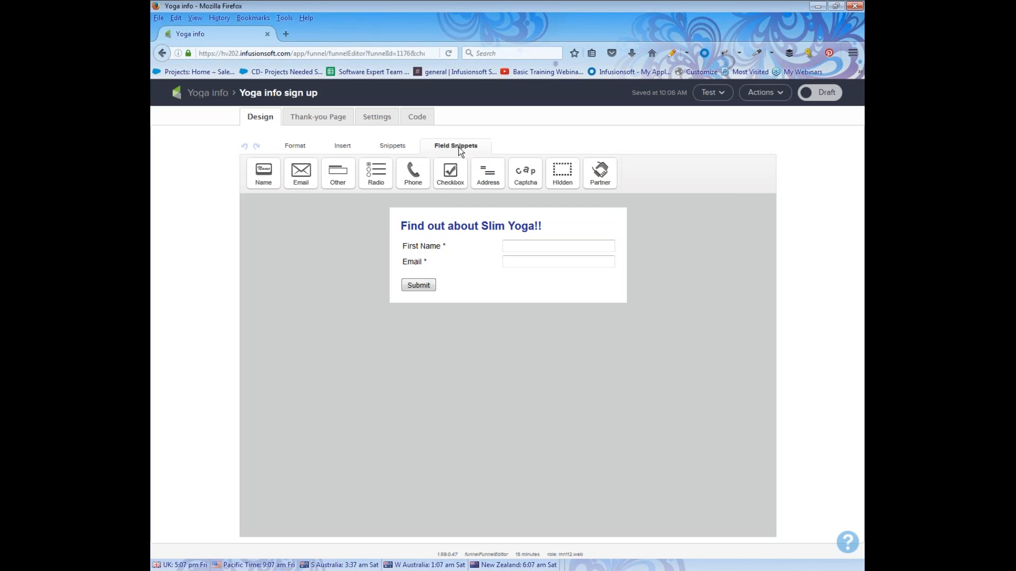
{"action": "left_click_drag", "start_coordinate": [371, 172], "coordinate": [428, 272]}
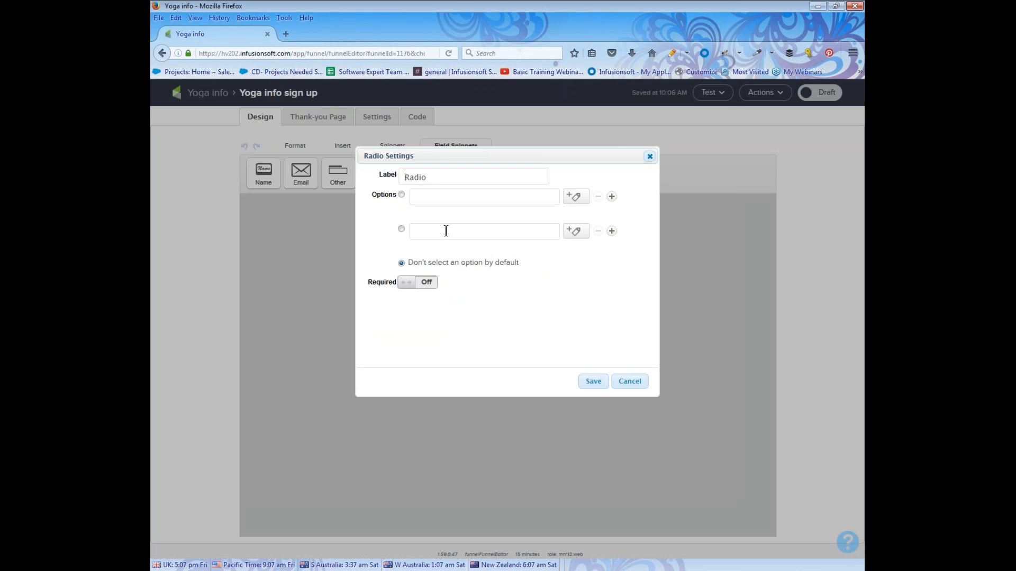
{"action": "left_click", "coordinate": [438, 180]}
{"action": "left_click_drag", "start_coordinate": [438, 180], "coordinate": [379, 180]}
{"action": "type", "text": "Choose one"}
Step: Enter "Beginner Yoga Student" and "Advanced Yoga Student" as the first two radio options
{"action": "type", "text": "Beginner"}
{"action": "key", "text": "Tab"}
{"action": "type", "text": "Advanced"}
{"action": "left_click", "coordinate": [461, 201]}
{"action": "type", "text": "Yoga Stud"}
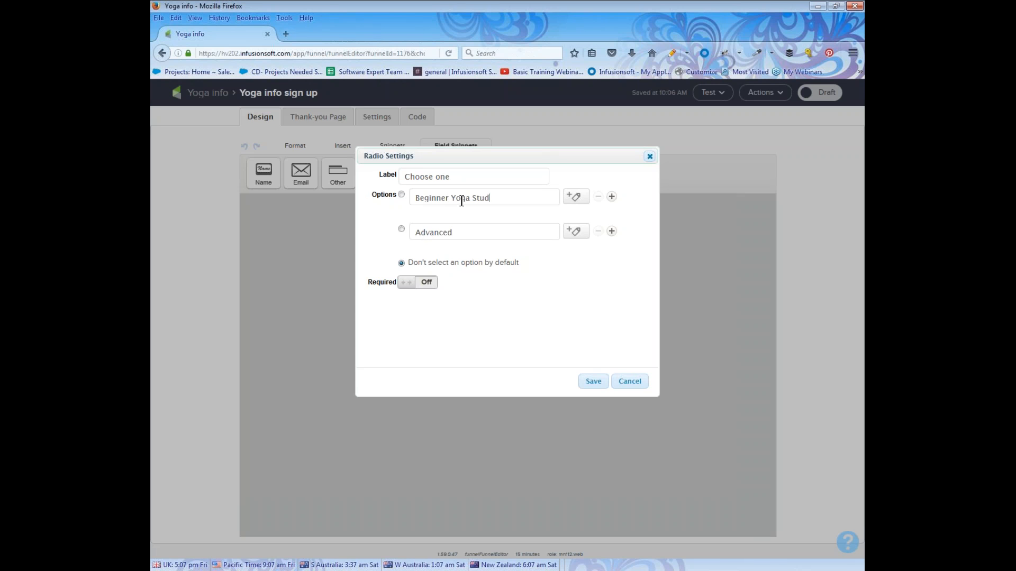
{"action": "type", "text": "ent"}
{"action": "type", "text": " YG"}
{"action": "key", "text": "BackSpace"}
{"action": "type", "text": "oga Student"}
Step: Add a third radio option "Instructor Information needed" and make the radio field required
{"action": "left_click", "coordinate": [612, 233]}
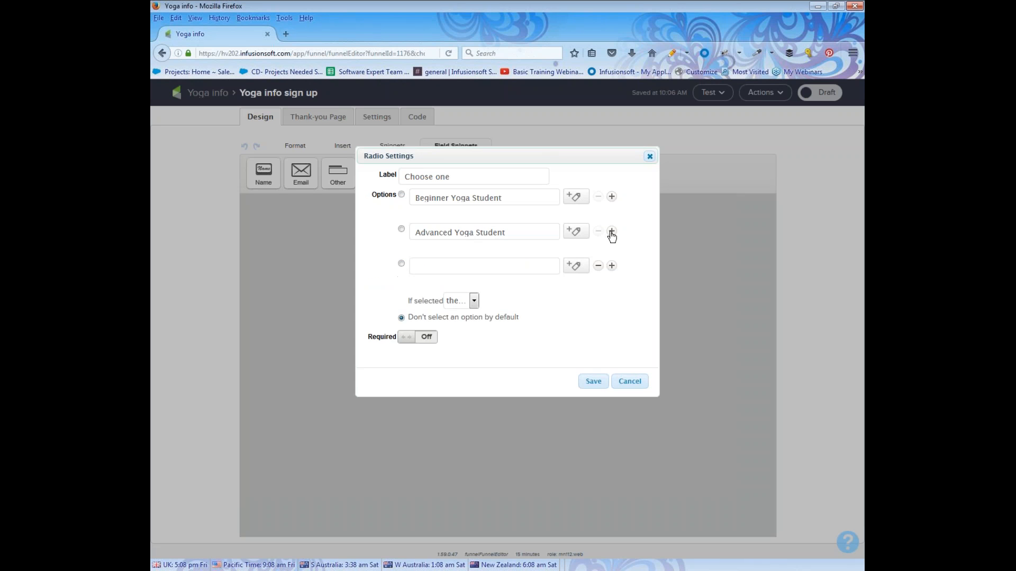
{"action": "left_click", "coordinate": [502, 263]}
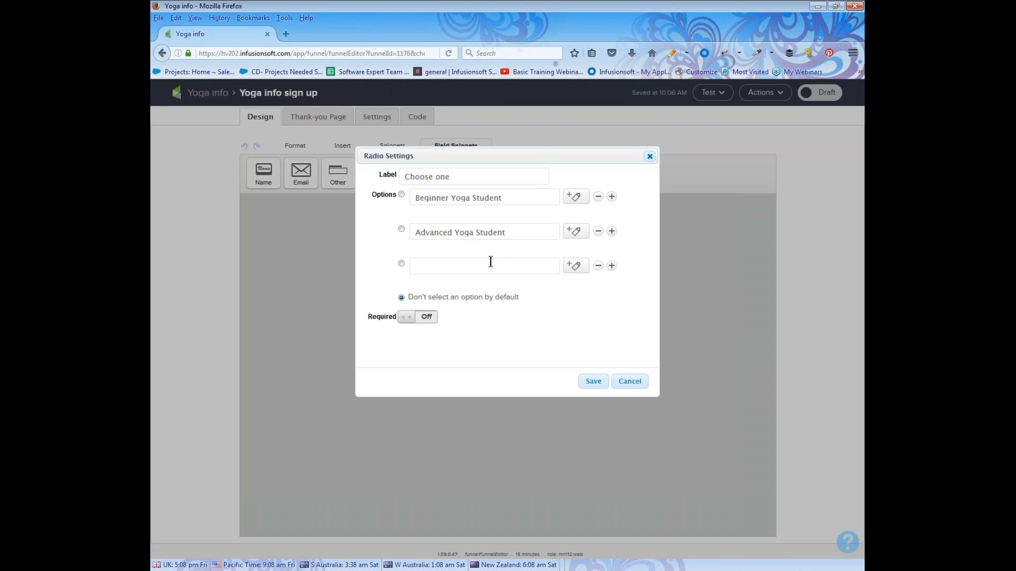
{"action": "type", "text": "Instructor In"}
{"action": "type", "text": "eerest"}
{"action": "left_click_drag", "start_coordinate": [484, 268], "coordinate": [456, 274]}
{"action": "type", "text": "Information needed"}
{"action": "left_click", "coordinate": [429, 319]}
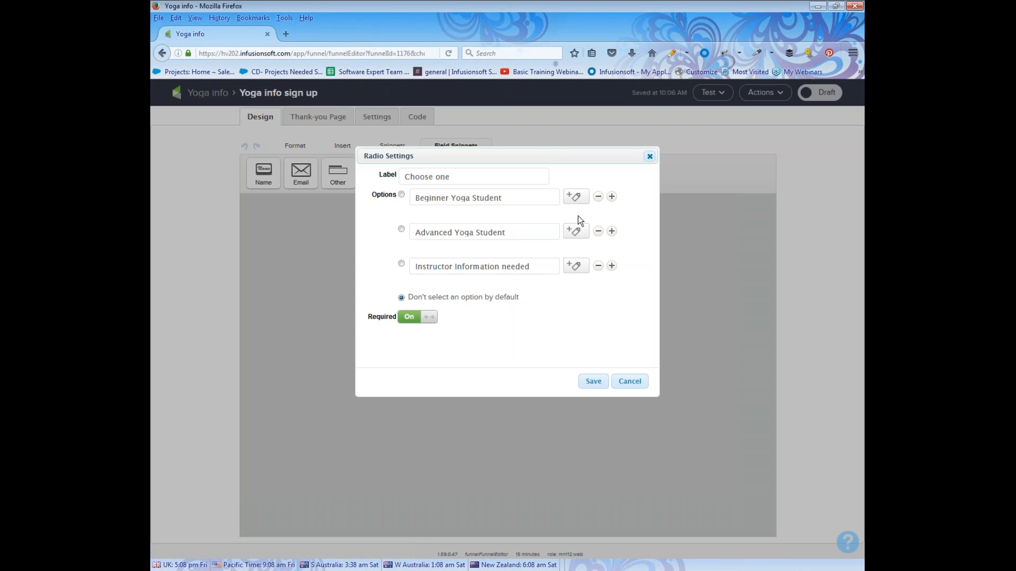
Step: Create the tag "Beginner yoga student" and assign it to the Beginner Yoga Student option
{"action": "left_click", "coordinate": [576, 199]}
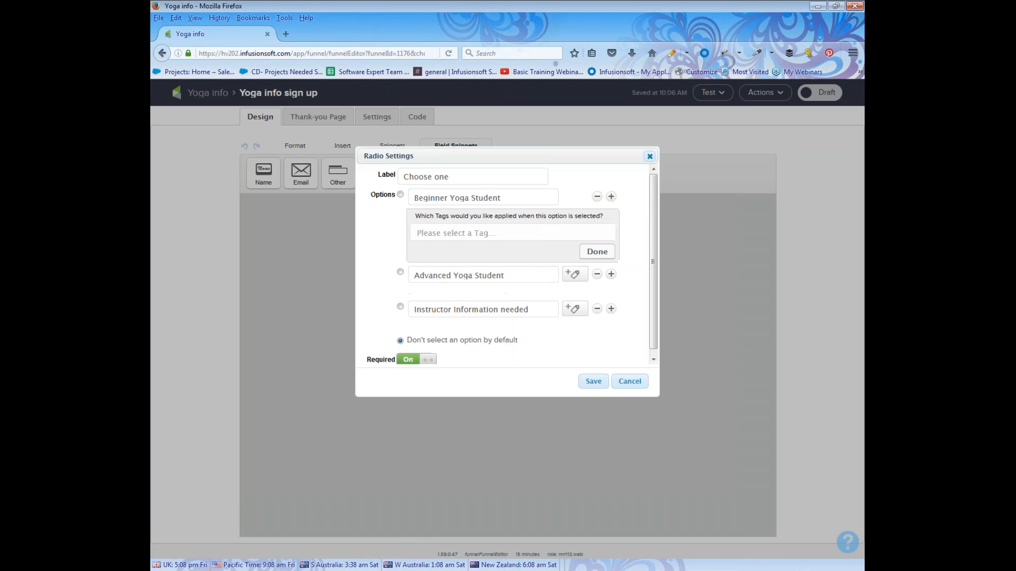
{"action": "left_click", "coordinate": [509, 234]}
{"action": "type", "text": "Be"}
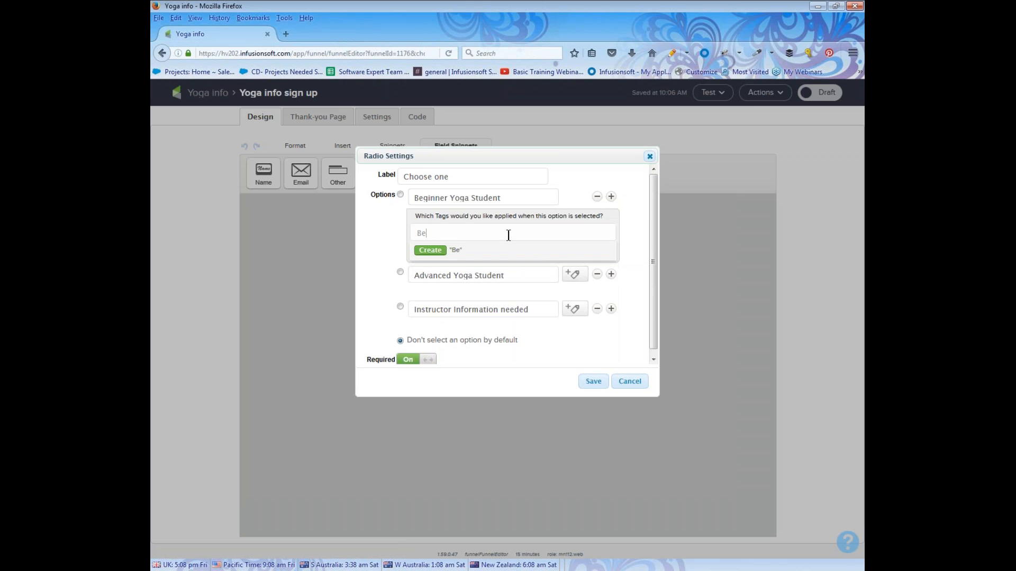
{"action": "type", "text": "ginner yoga student"}
{"action": "left_click", "coordinate": [430, 250]}
{"action": "left_click", "coordinate": [603, 268]}
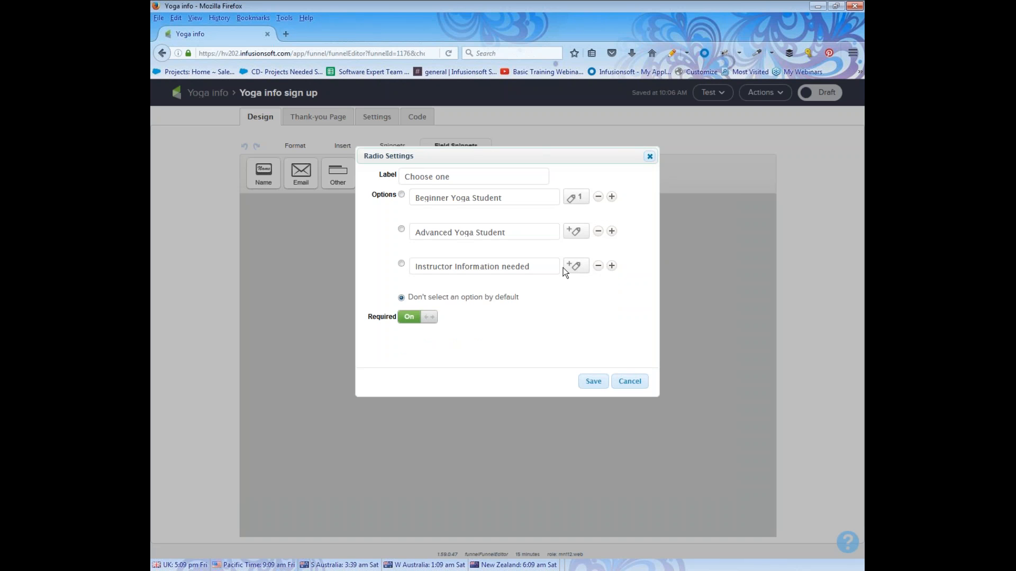
Step: Remove the assigned tag from the Beginner Yoga Student option
{"action": "left_click", "coordinate": [574, 198]}
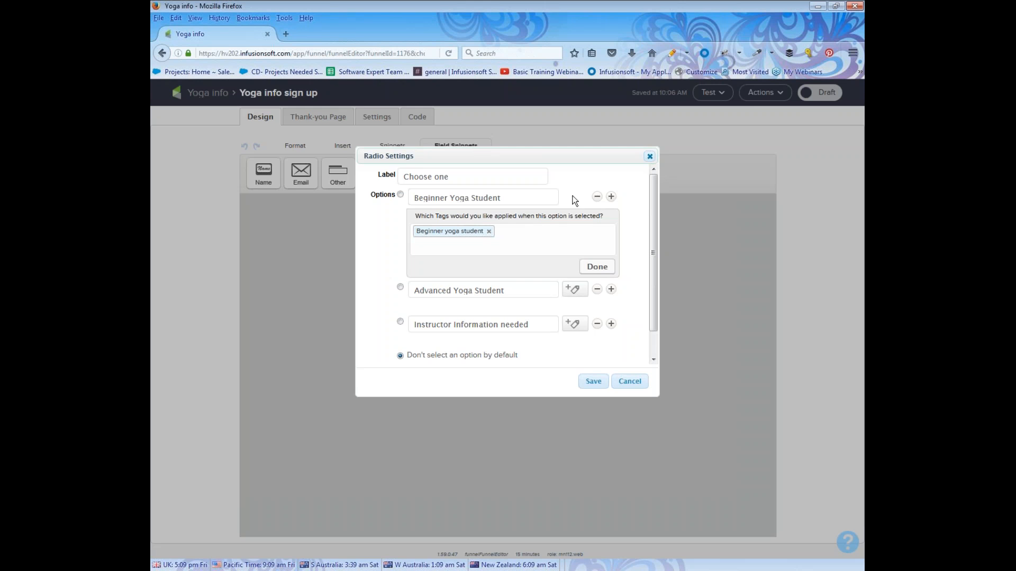
{"action": "left_click", "coordinate": [488, 231]}
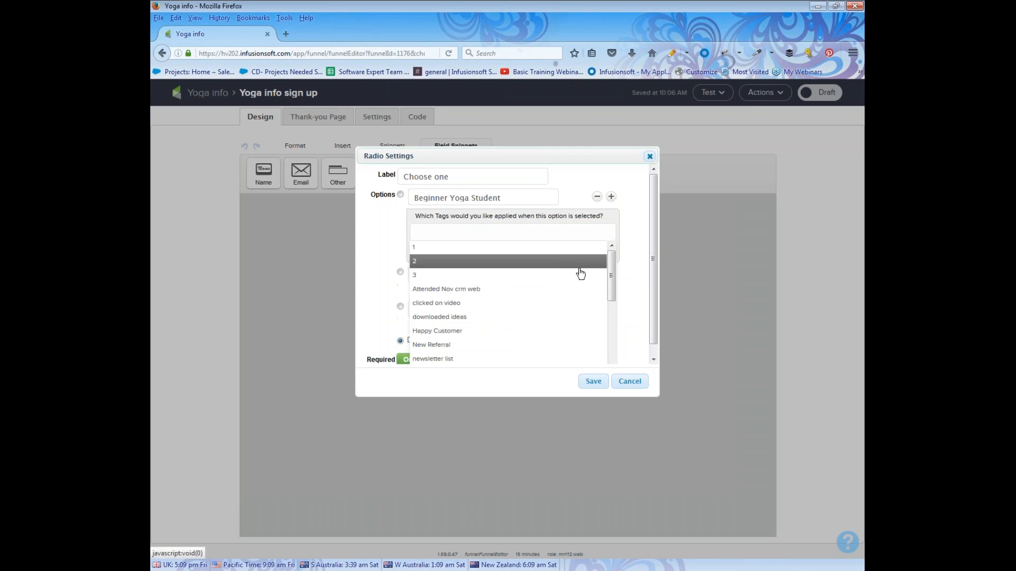
{"action": "left_click", "coordinate": [630, 210]}
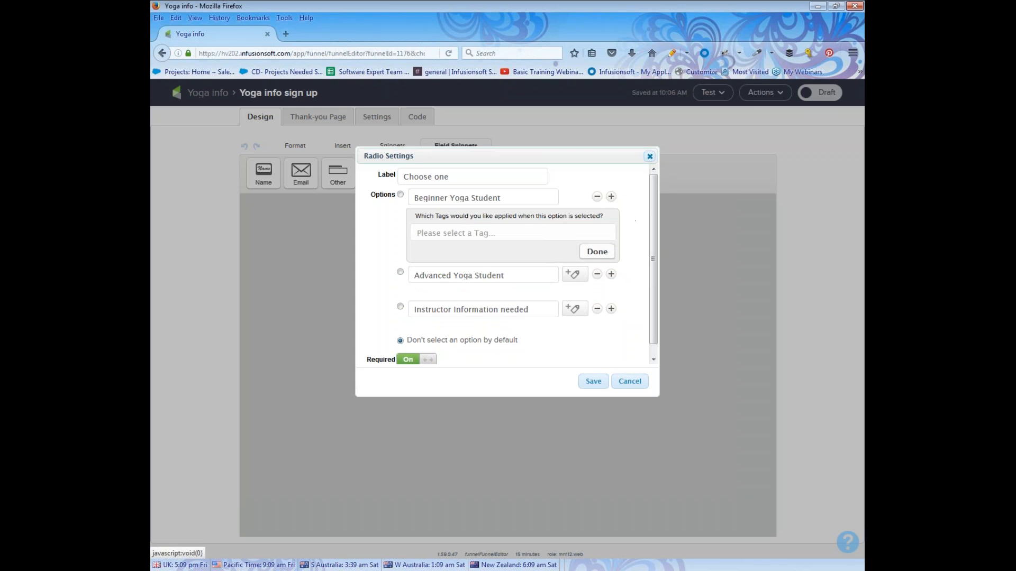
Step: Close the tag selection for the Beginner Yoga Student option and save the radio field
{"action": "left_click", "coordinate": [602, 252]}
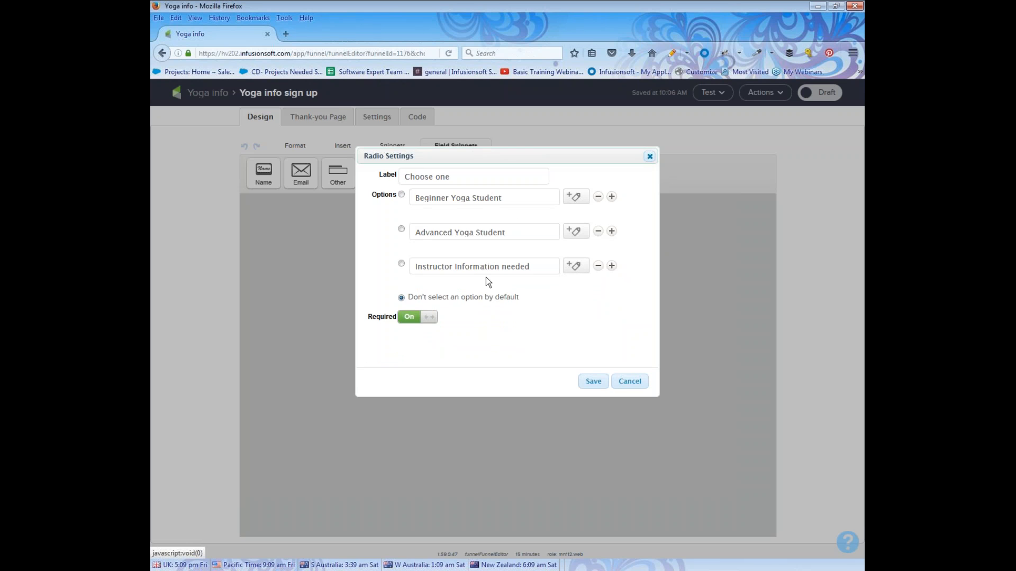
{"action": "left_click", "coordinate": [595, 383]}
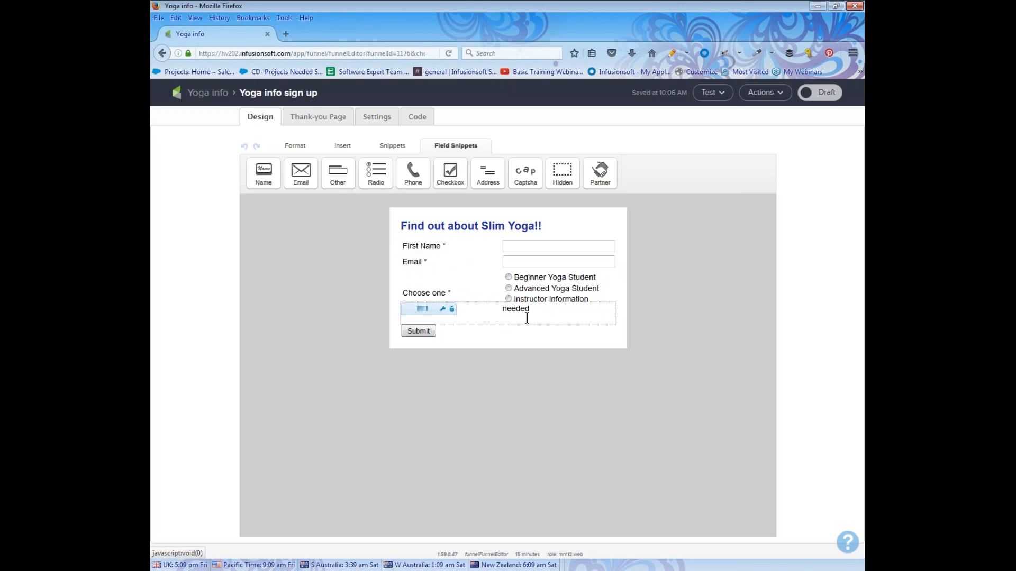
Step: Change the form's submit button label to "Send info now!!"
{"action": "left_click", "coordinate": [413, 330]}
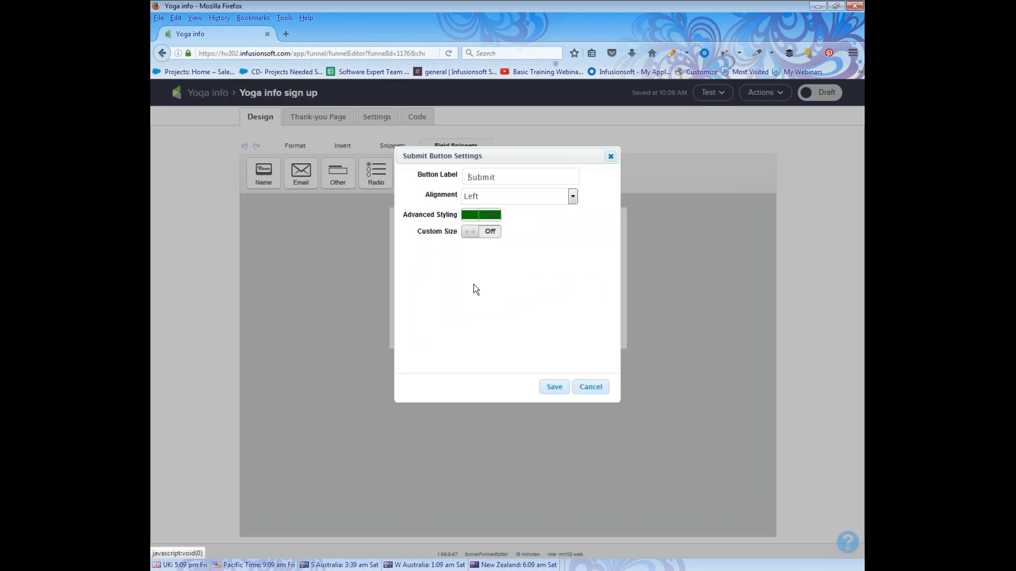
{"action": "left_click_drag", "start_coordinate": [502, 173], "coordinate": [429, 171]}
{"action": "type", "text": "SAend"}
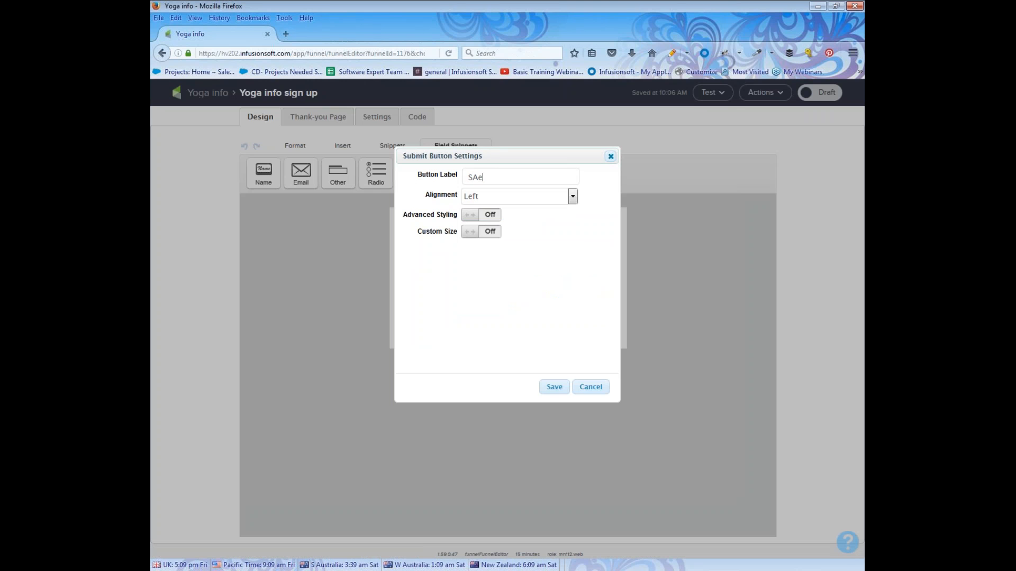
{"action": "key", "text": "BackSpace"}
{"action": "key", "text": "BackSpace"}
{"action": "key", "text": "BackSpace"}
{"action": "key", "text": "BackSpace"}
{"action": "key", "text": "BackSpace"}
{"action": "type", "text": "end info now!!"}
Step: Turn on advanced styling for the submit button, give it a bright cyan background colour and save the button settings
{"action": "left_click", "coordinate": [496, 215]}
{"action": "left_click", "coordinate": [482, 233]}
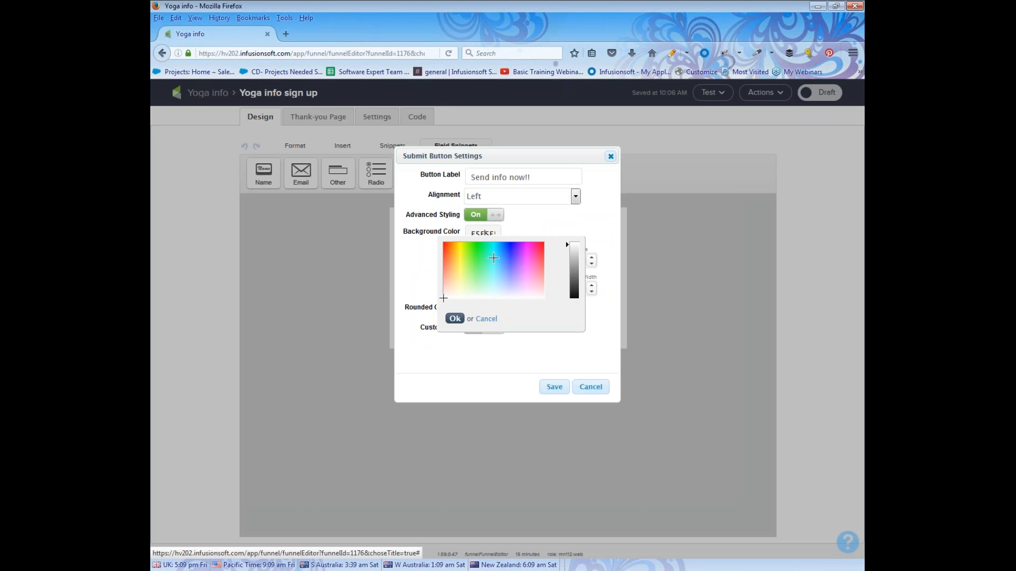
{"action": "left_click", "coordinate": [493, 255]}
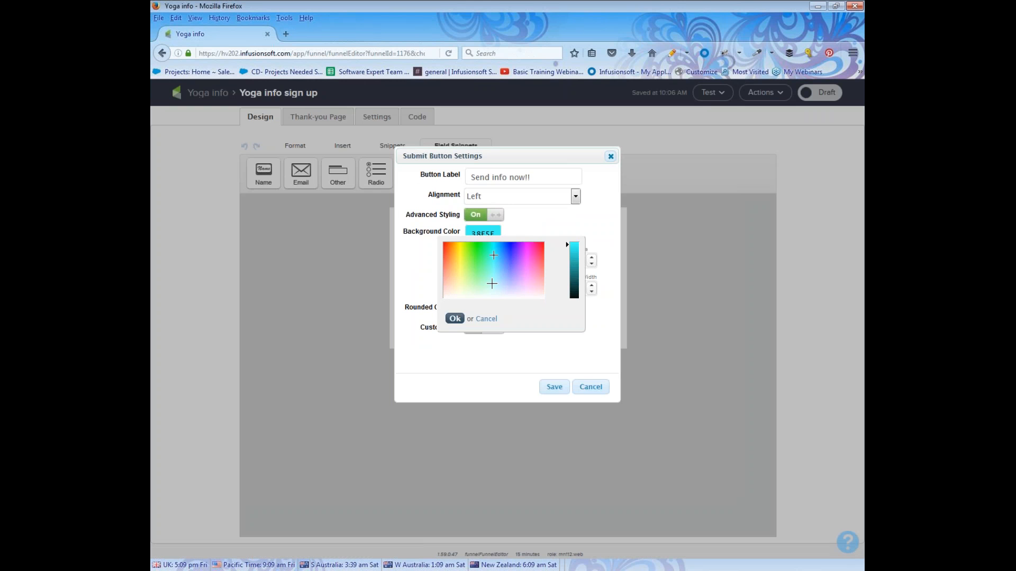
{"action": "left_click", "coordinate": [454, 319]}
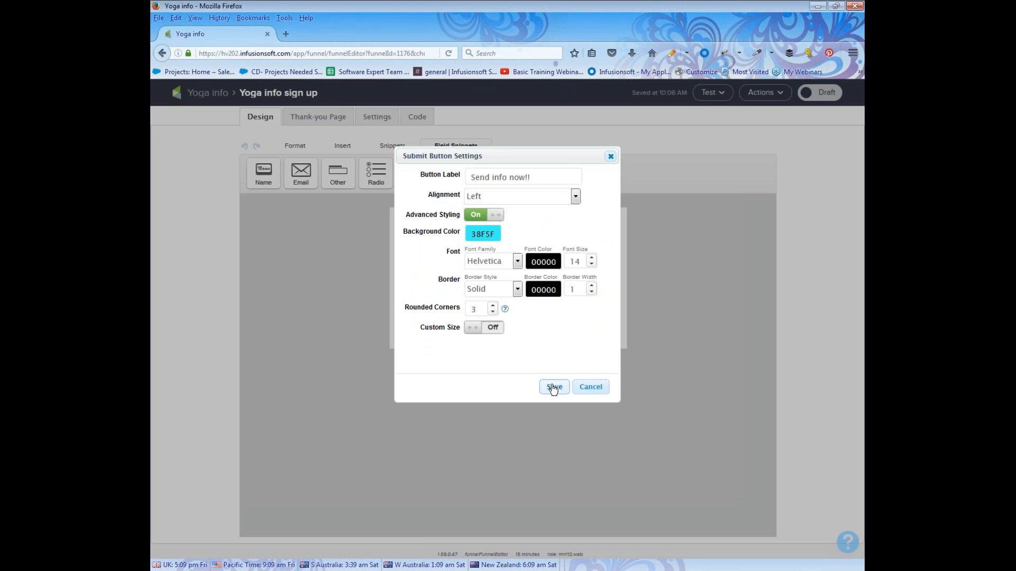
{"action": "left_click", "coordinate": [554, 388]}
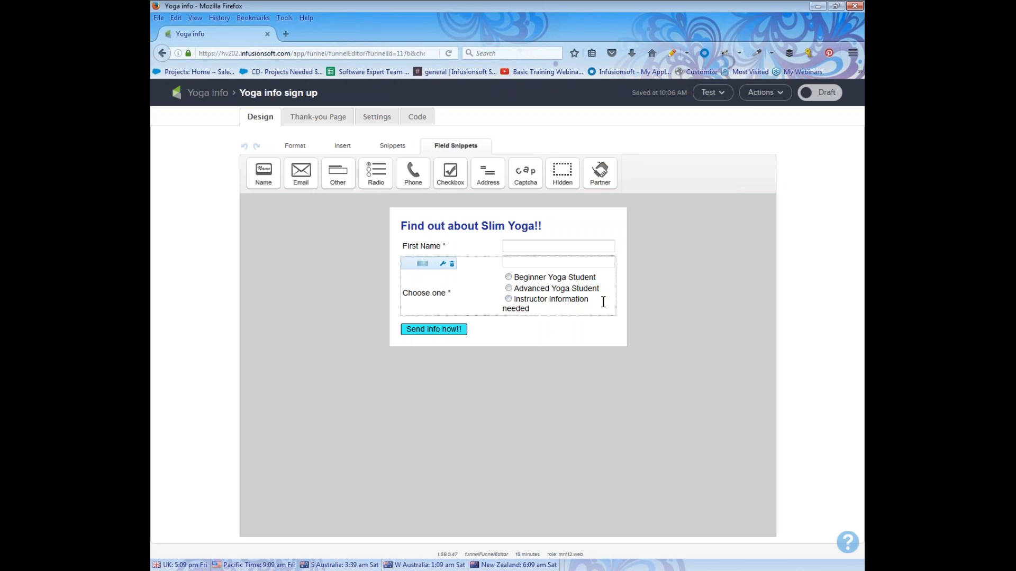
Step: Set the form width to 475 in the form's layout settings
{"action": "left_click", "coordinate": [290, 148]}
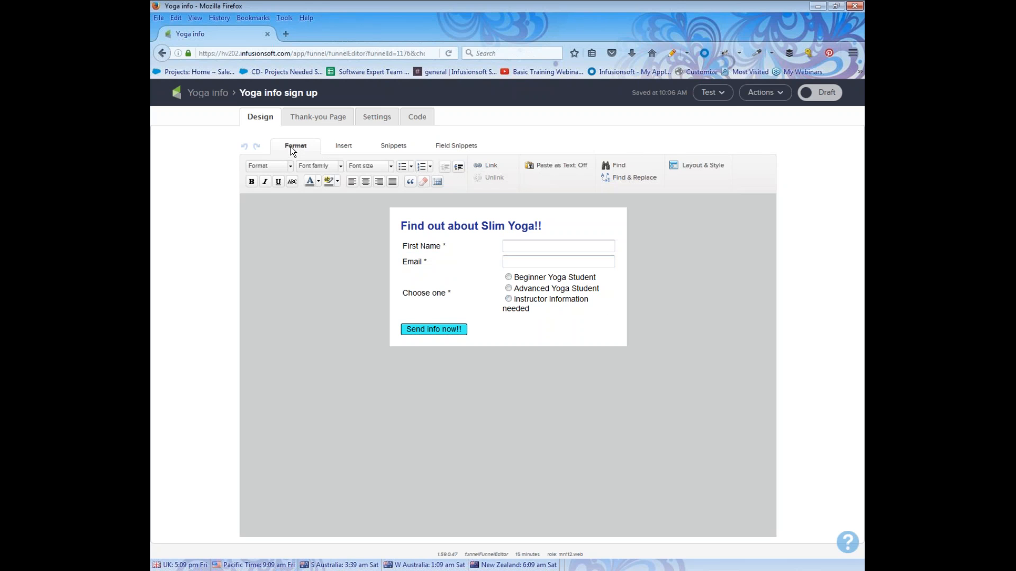
{"action": "left_click", "coordinate": [698, 165]}
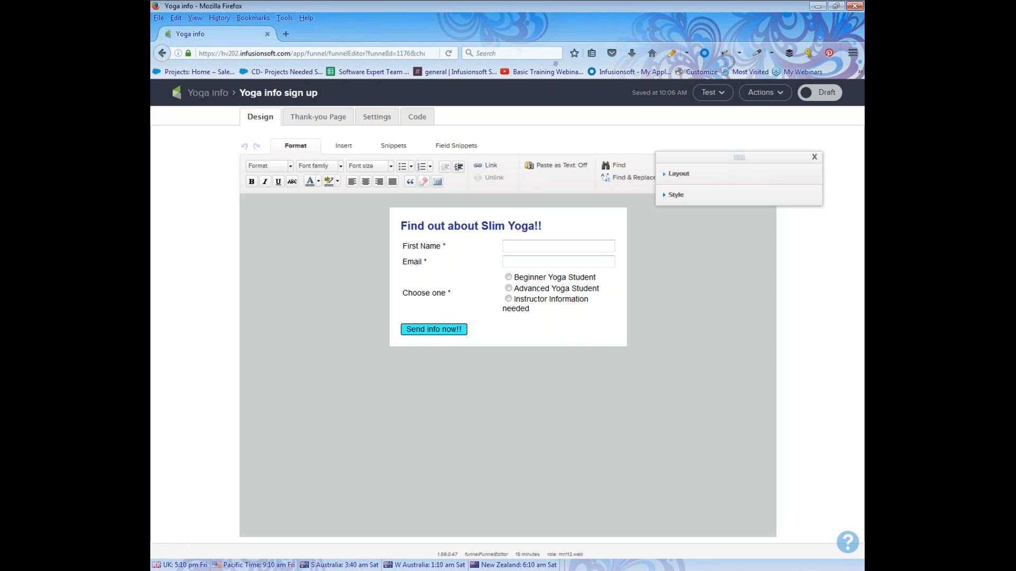
{"action": "left_click", "coordinate": [686, 179]}
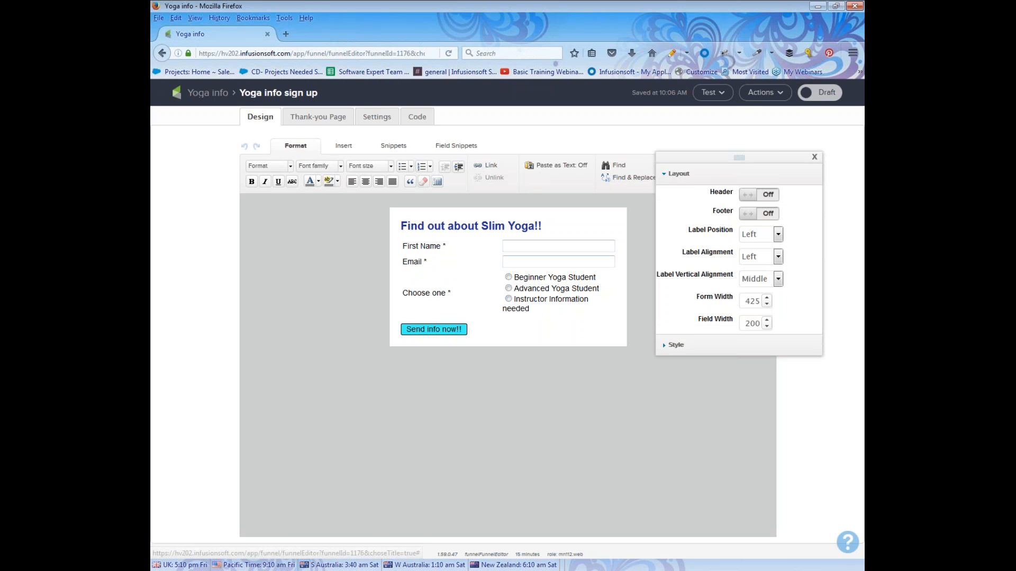
{"action": "double_click", "coordinate": [747, 301]}
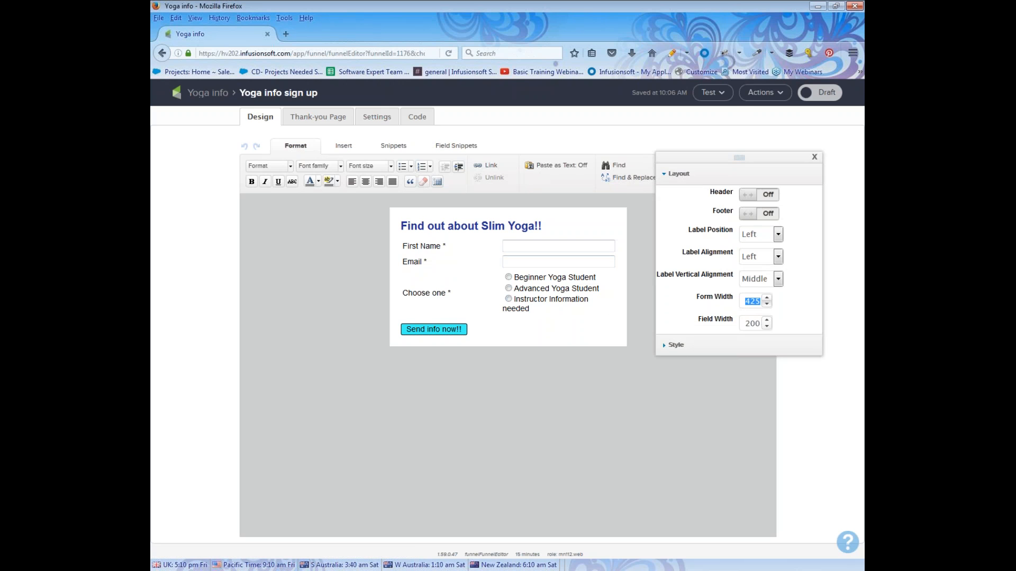
{"action": "type", "text": "475"}
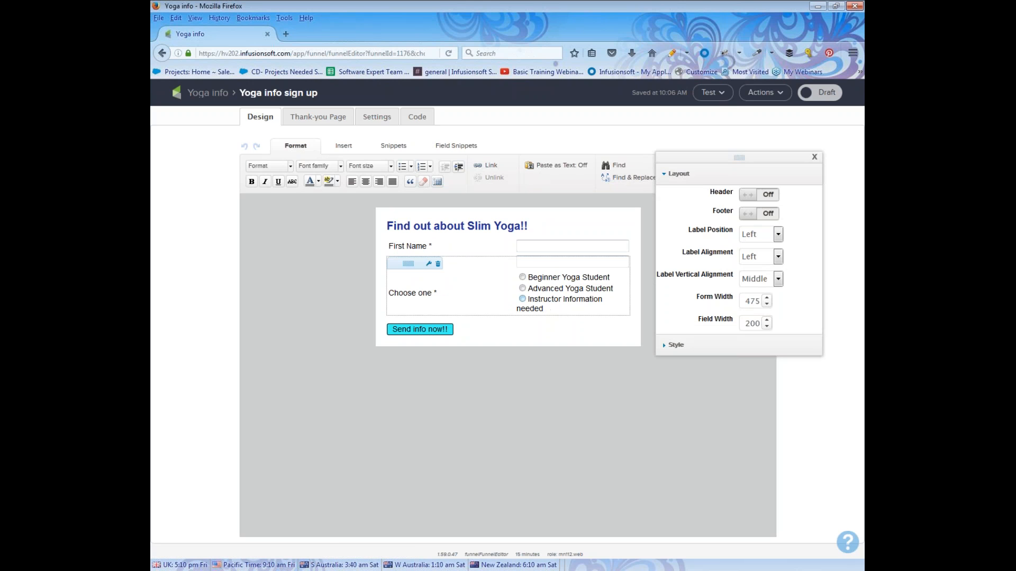
{"action": "double_click", "coordinate": [586, 309]}
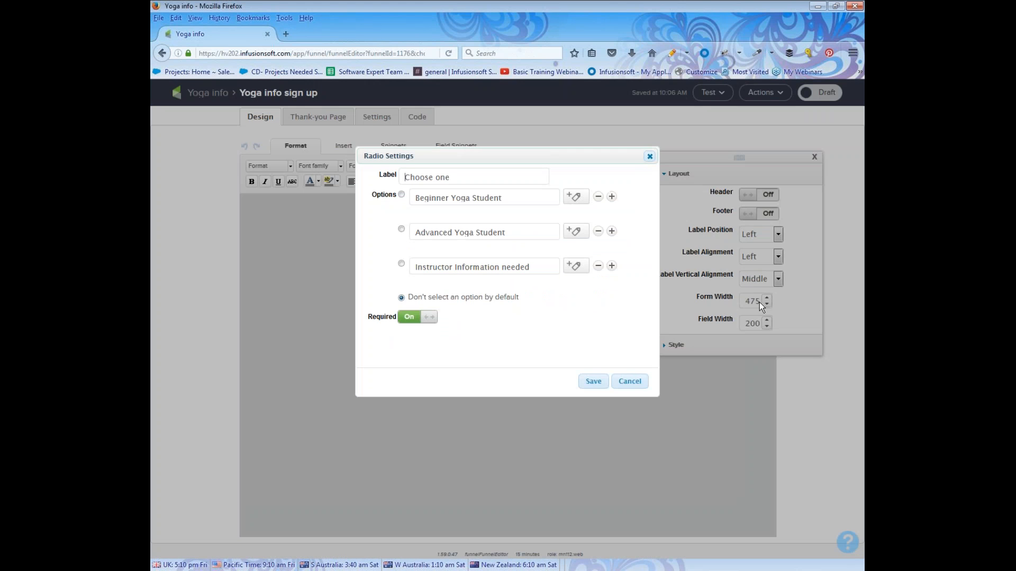
{"action": "left_click", "coordinate": [630, 382]}
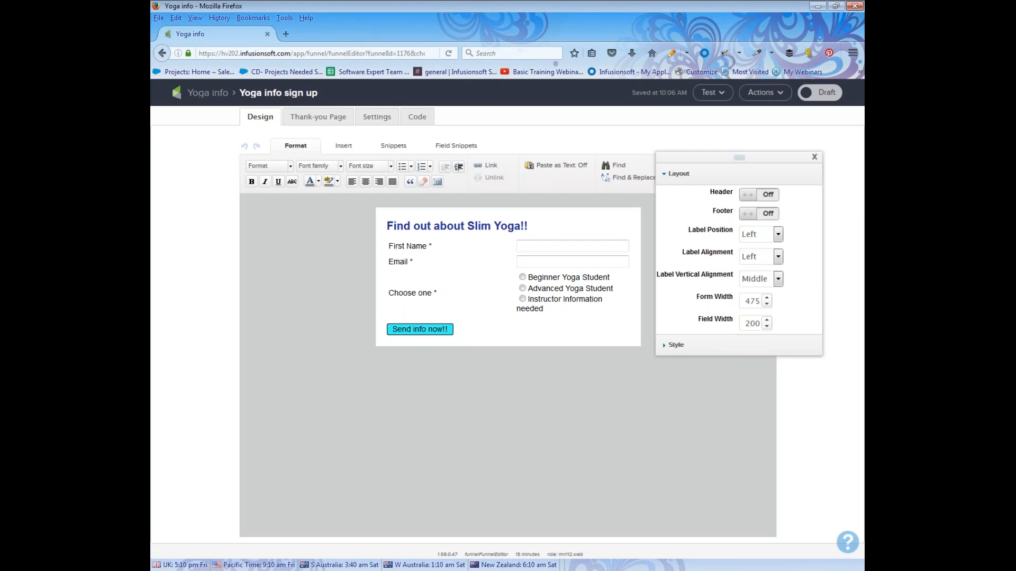
Step: Reduce the form width to 445 and close the layout settings
{"action": "double_click", "coordinate": [752, 301]}
{"action": "type", "text": "445"}
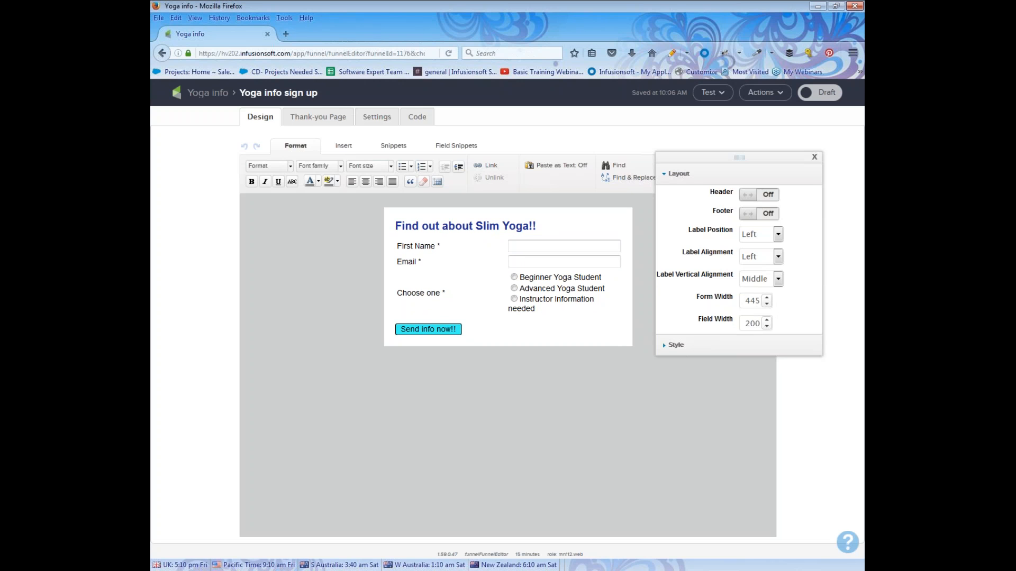
{"action": "left_click", "coordinate": [815, 158]}
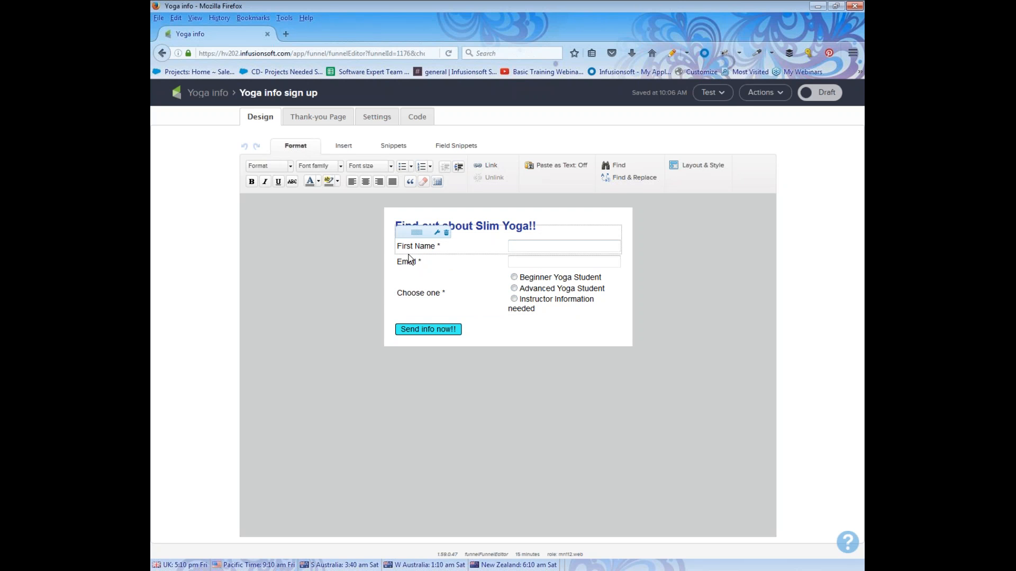
Step: On the thank-you page, delete the header banner and replace the line under the heading with "YOU will be getting an important email shortly"
{"action": "left_click", "coordinate": [329, 123]}
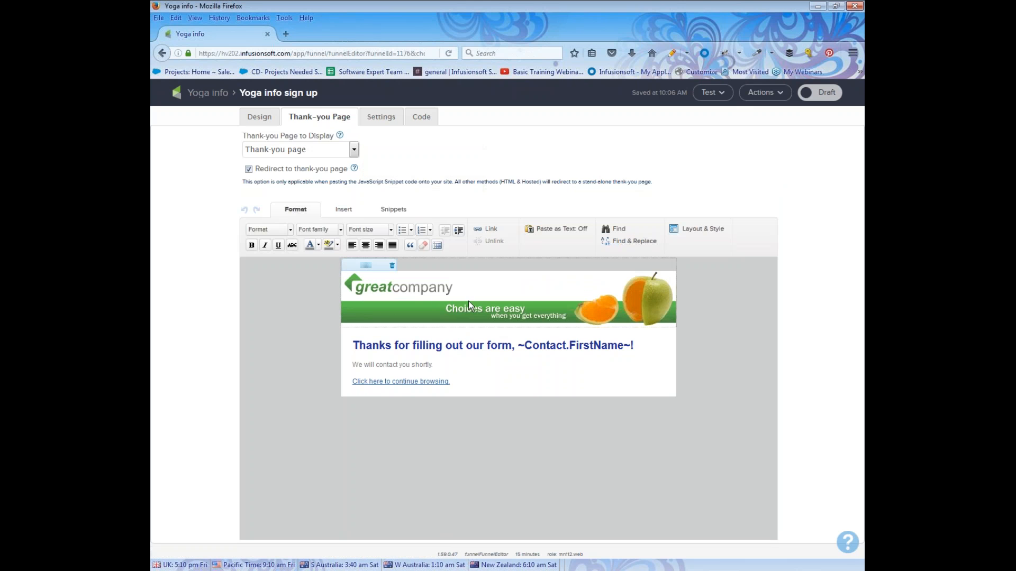
{"action": "left_click", "coordinate": [392, 265]}
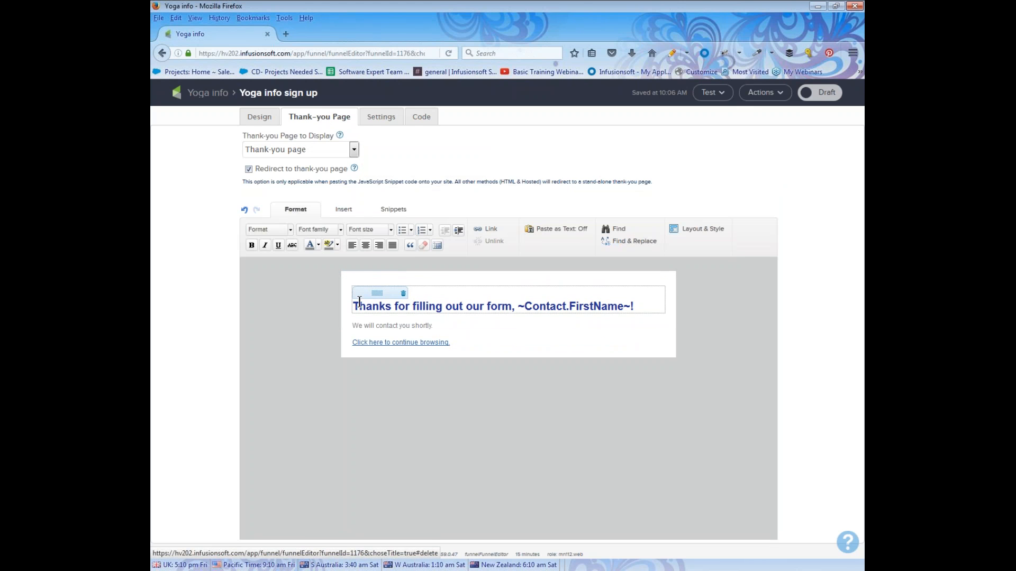
{"action": "mouse_move", "coordinate": [449, 328]}
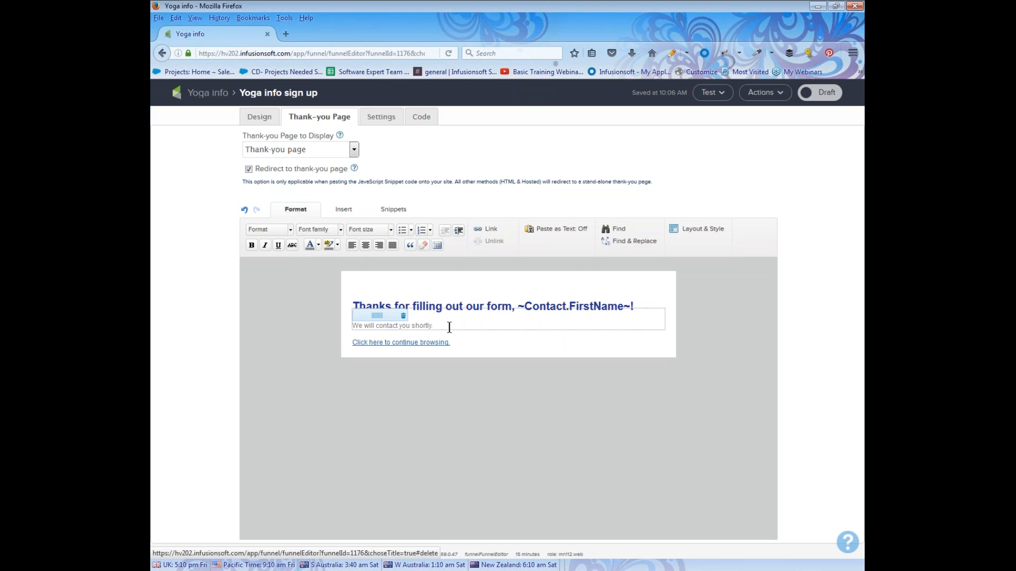
{"action": "left_click_drag", "start_coordinate": [449, 328], "coordinate": [285, 324]}
{"action": "type", "text": "YOu"}
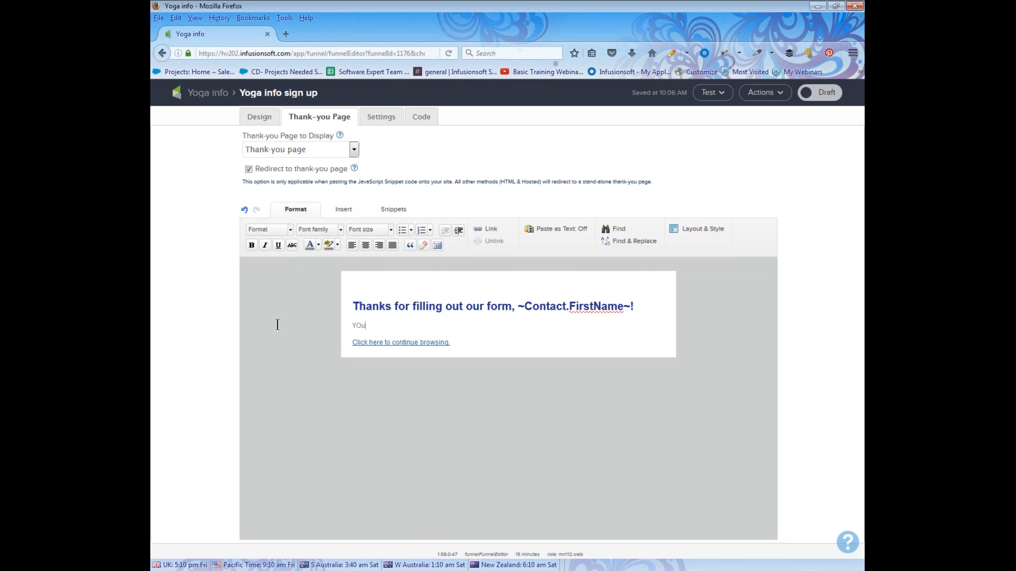
{"action": "key", "text": "BackSpace"}
{"action": "type", "text": "U will be getting an important email shortly"}
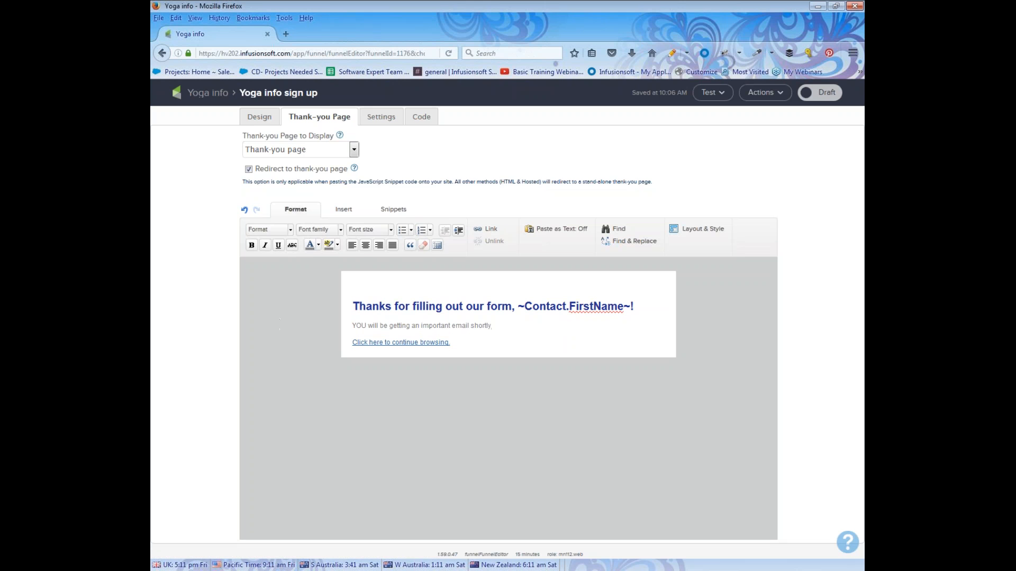
Step: Examine the content snippets available for the thank-you page, including the image snippet
{"action": "left_click", "coordinate": [401, 211]}
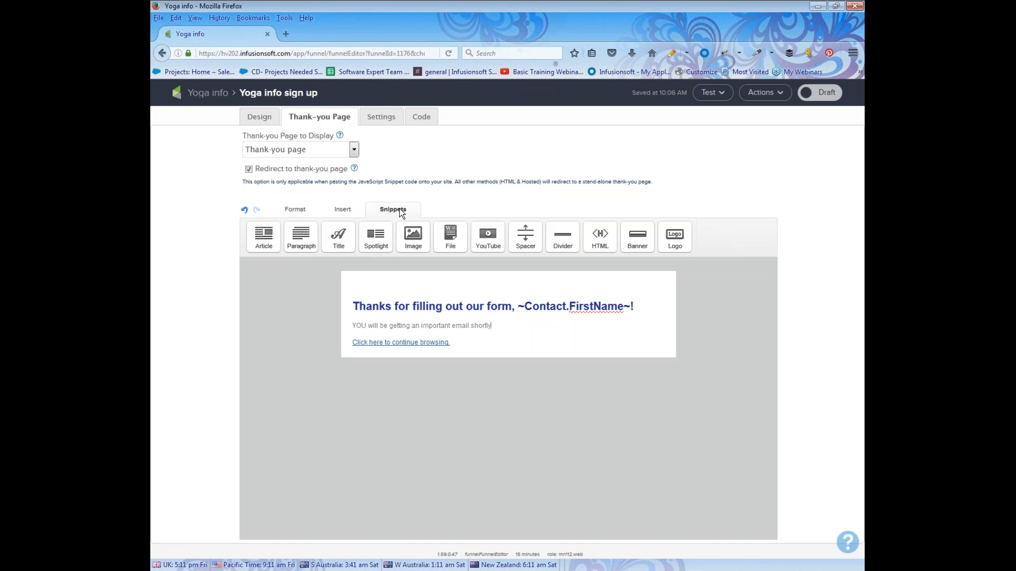
{"action": "left_click_drag", "start_coordinate": [413, 235], "coordinate": [415, 237]}
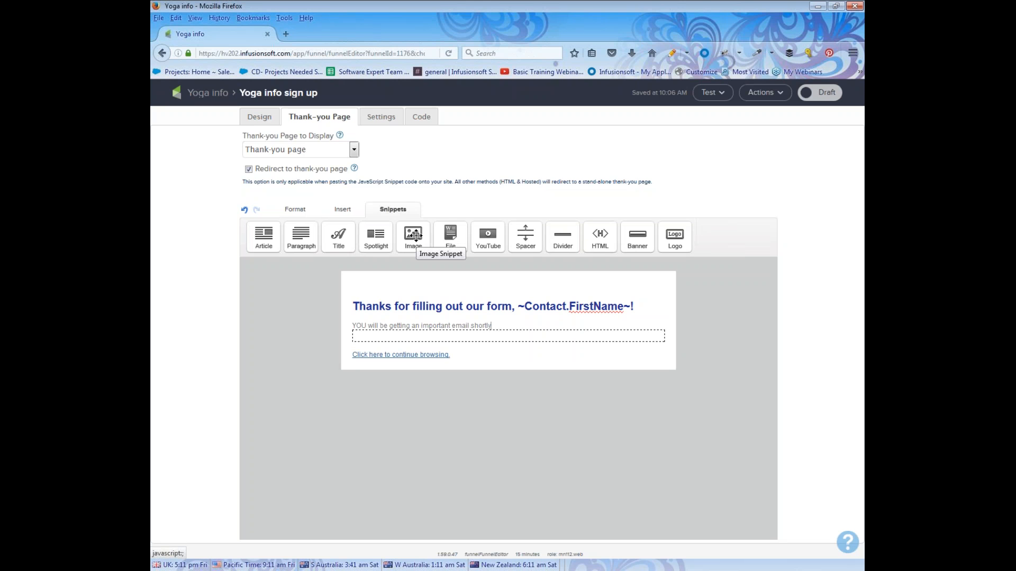
Step: In the form settings, enter "email" as the notification recipient and extend the subject to "Notification: A web form was filled out for yoga info"
{"action": "left_click", "coordinate": [386, 116]}
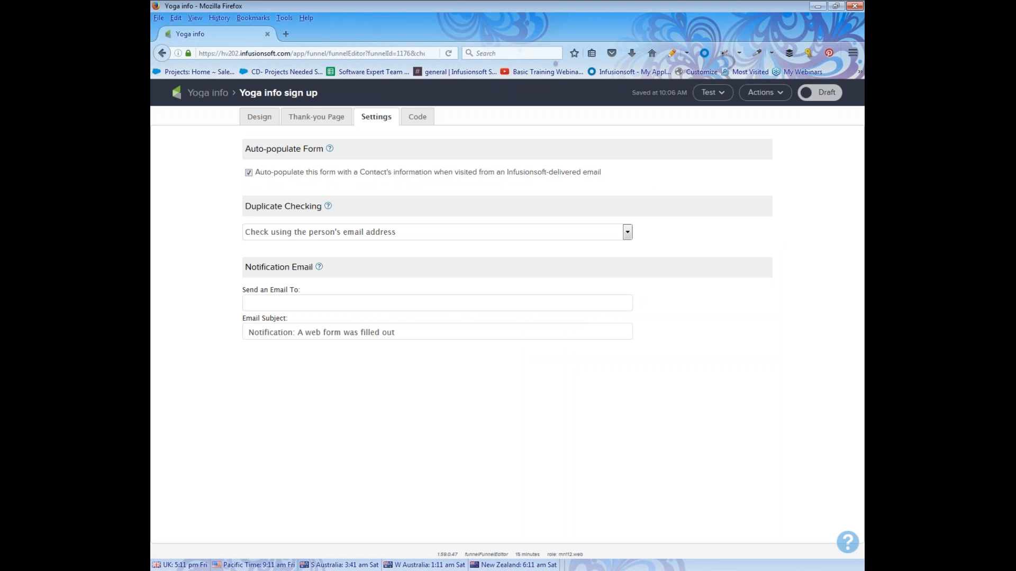
{"action": "type", "text": "email"}
{"action": "left_click_drag", "start_coordinate": [250, 334], "coordinate": [417, 329]}
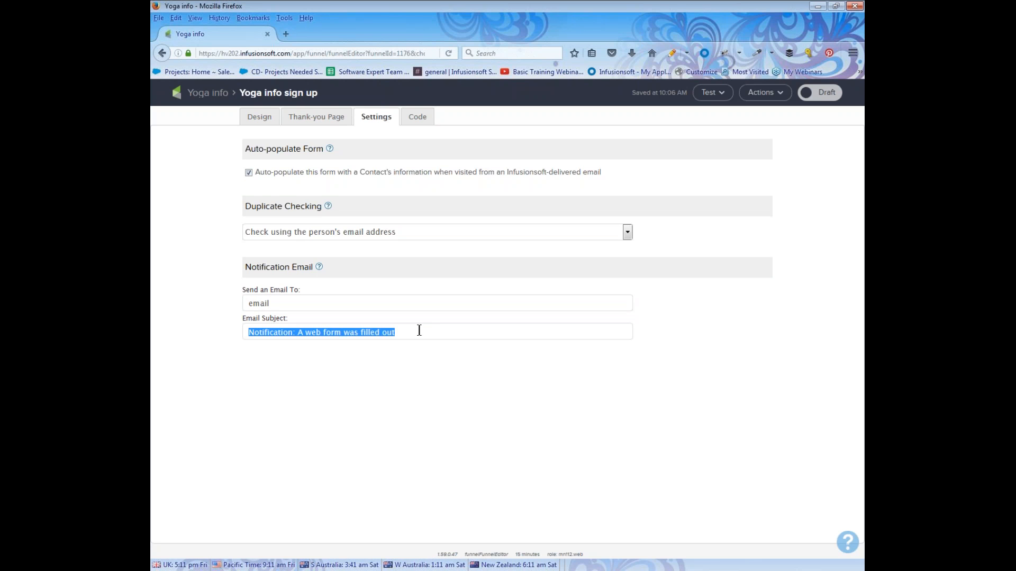
{"action": "left_click", "coordinate": [434, 329]}
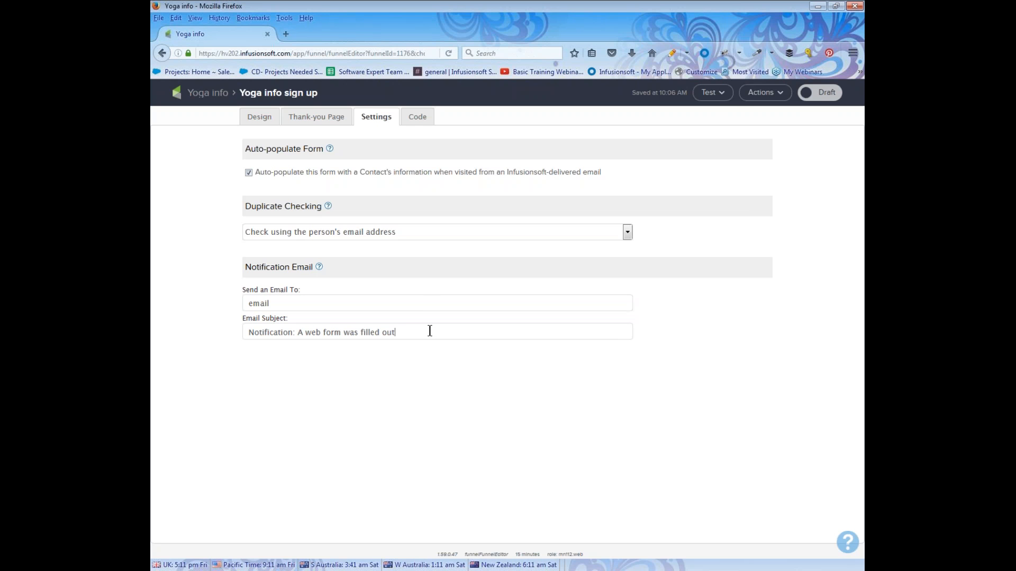
{"action": "type", "text": "for yoga info"}
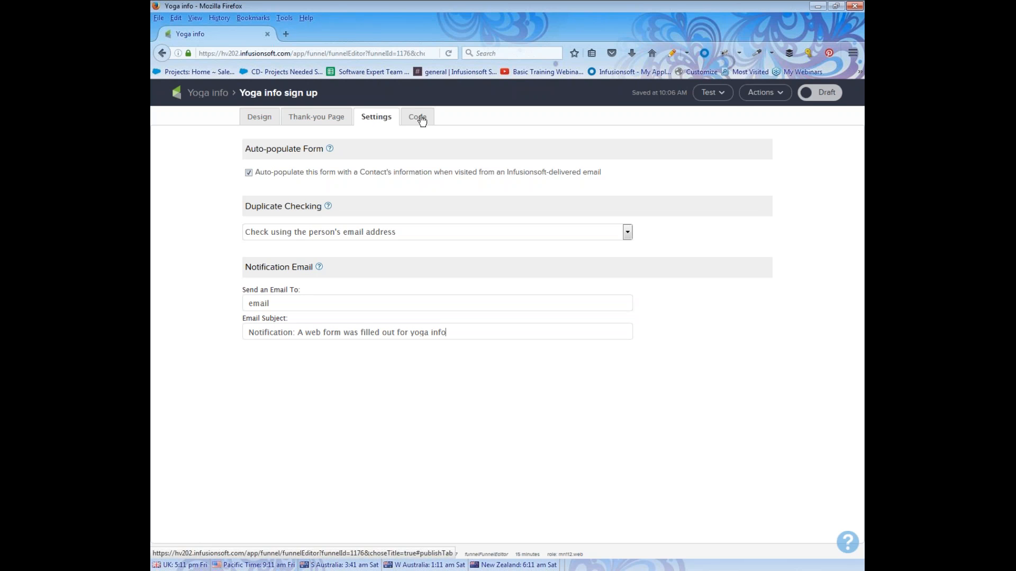
Step: Mark the sign-up web form as ready and return to the Yoga info campaign canvas
{"action": "left_click", "coordinate": [829, 95]}
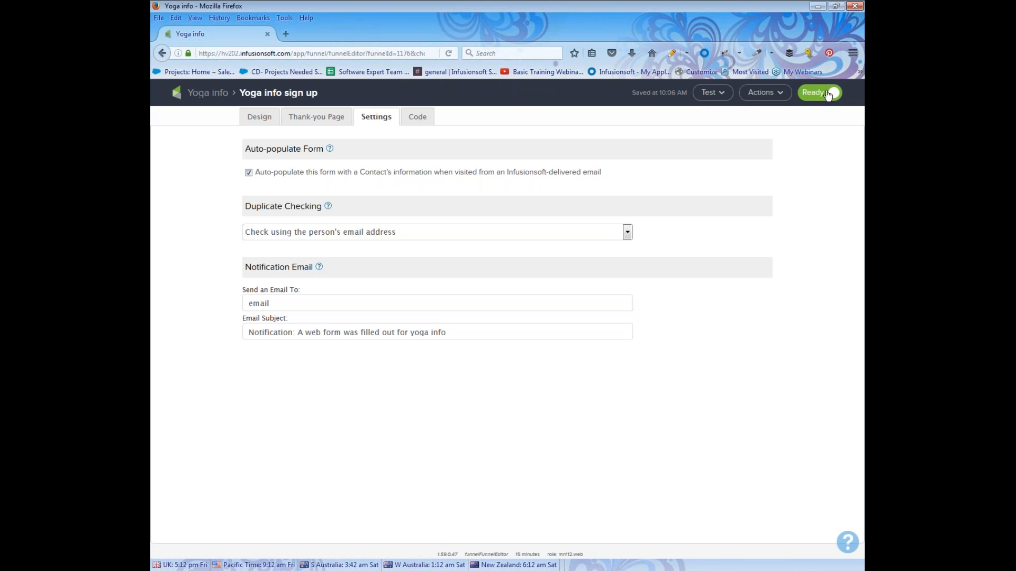
{"action": "left_click", "coordinate": [213, 95]}
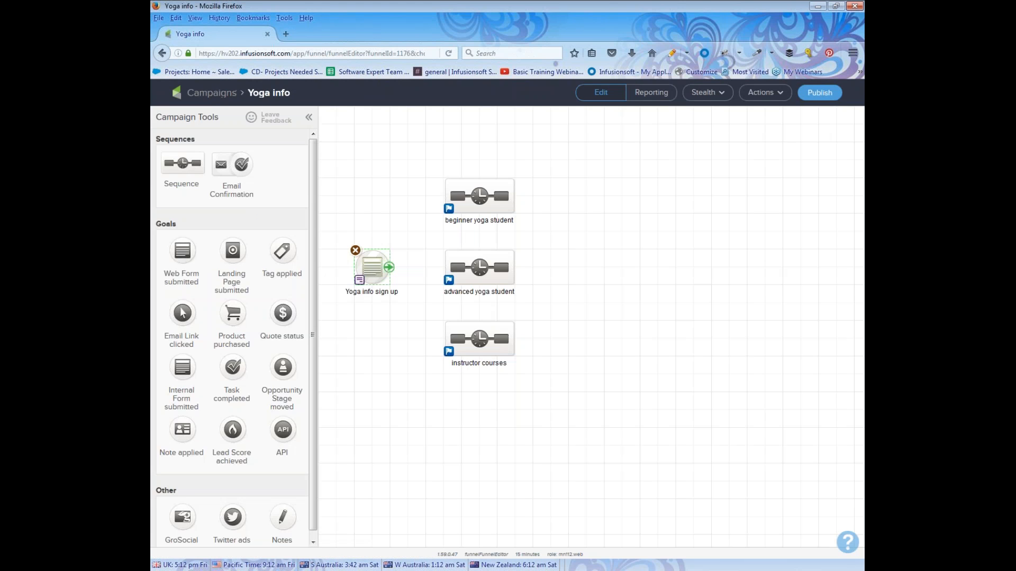
Step: Move the three sequences together a little farther away from the Yoga info sign up form
{"action": "left_click_drag", "start_coordinate": [434, 160], "coordinate": [539, 377]}
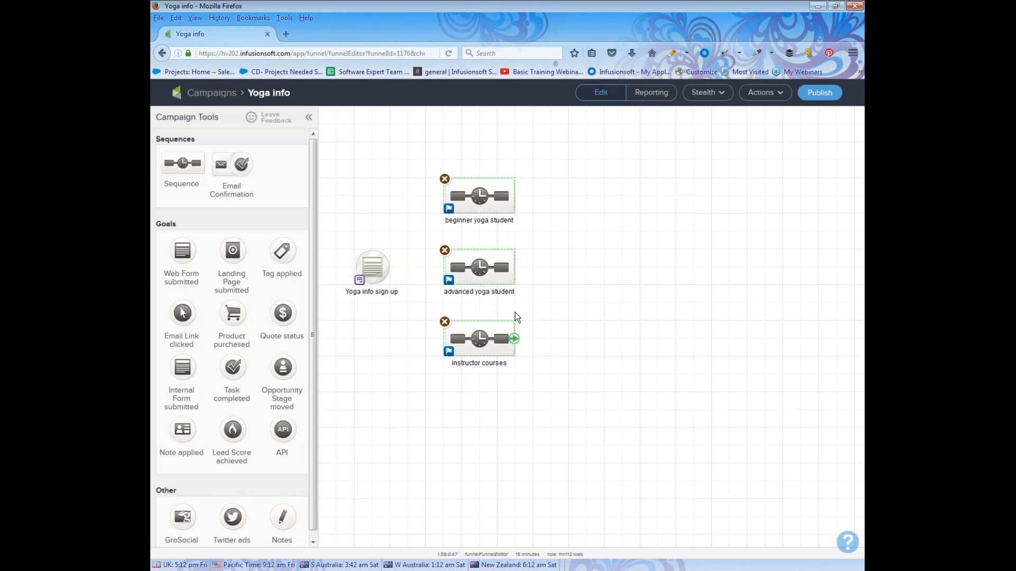
{"action": "left_click_drag", "start_coordinate": [515, 312], "coordinate": [551, 312]}
{"action": "left_click", "coordinate": [599, 284]}
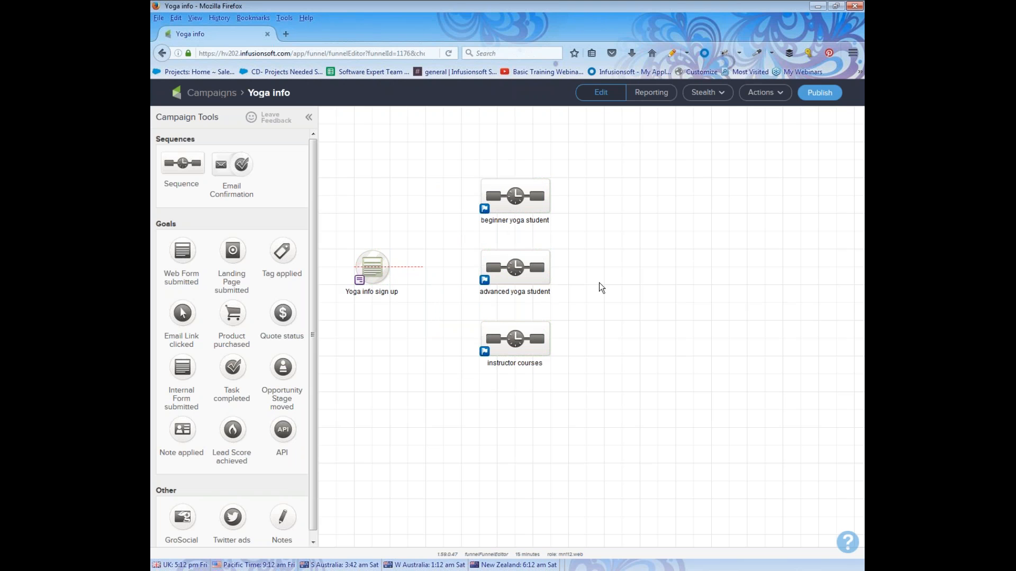
Step: Connect the Yoga info sign up form to the beginner yoga student and advanced yoga student sequences
{"action": "left_click_drag", "start_coordinate": [423, 266], "coordinate": [386, 268]}
{"action": "left_click_drag", "start_coordinate": [444, 243], "coordinate": [494, 203]}
{"action": "left_click_drag", "start_coordinate": [345, 237], "coordinate": [395, 302]}
{"action": "left_click_drag", "start_coordinate": [470, 155], "coordinate": [583, 303]}
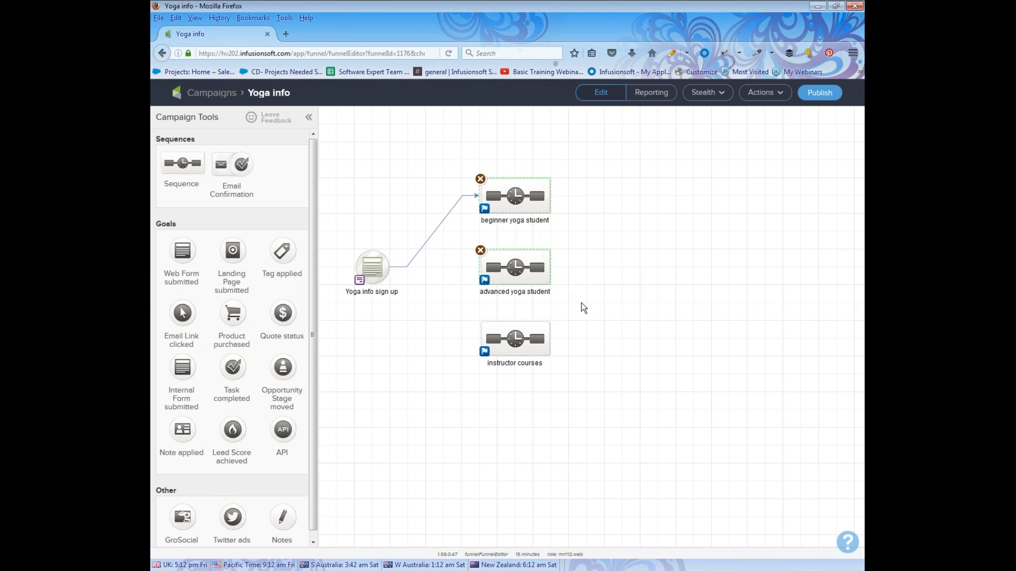
{"action": "left_click", "coordinate": [378, 367]}
{"action": "mouse_move", "coordinate": [390, 289]}
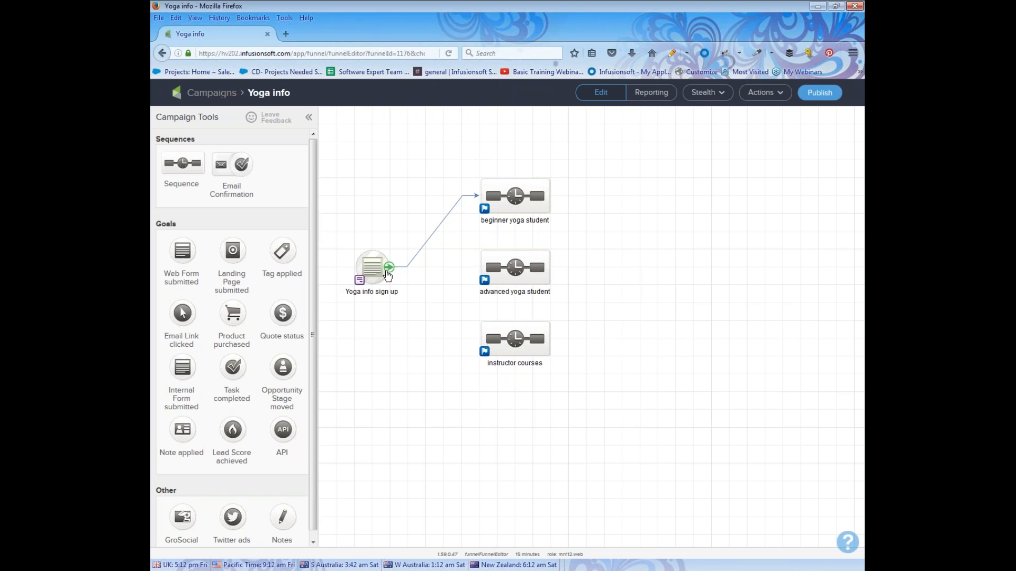
{"action": "left_click_drag", "start_coordinate": [389, 272], "coordinate": [509, 273]}
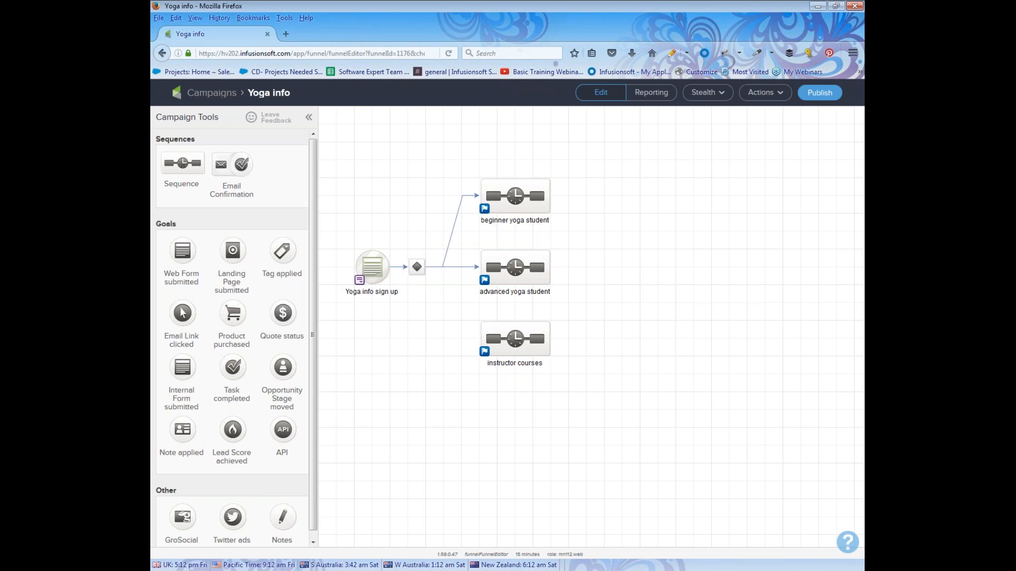
Step: Delete the existing connections and decision diamond between the Yoga info sign up form and the sequences
{"action": "mouse_move", "coordinate": [416, 275]}
{"action": "left_click", "coordinate": [456, 267]}
{"action": "key", "text": "Delete"}
{"action": "left_click", "coordinate": [412, 261]}
{"action": "key", "text": "Delete"}
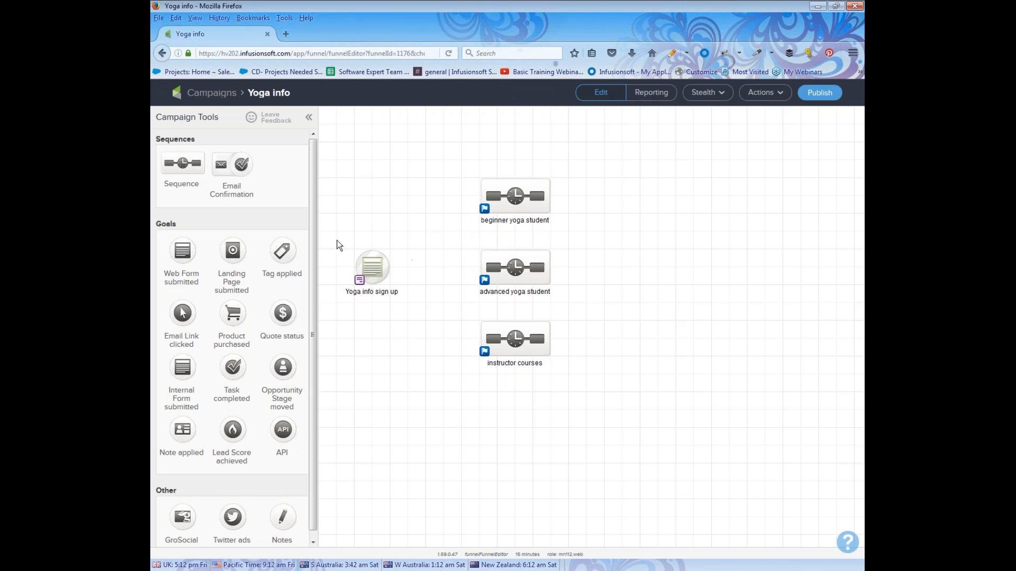
{"action": "left_click_drag", "start_coordinate": [333, 234], "coordinate": [407, 312]}
{"action": "left_click_drag", "start_coordinate": [389, 268], "coordinate": [503, 210]}
{"action": "left_click", "coordinate": [405, 266]}
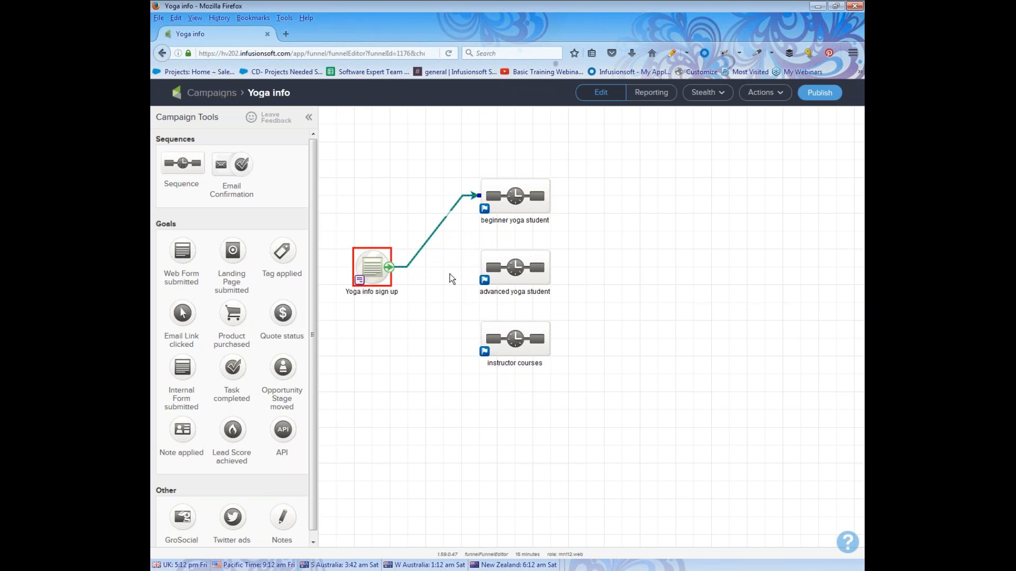
{"action": "key", "text": "Delete"}
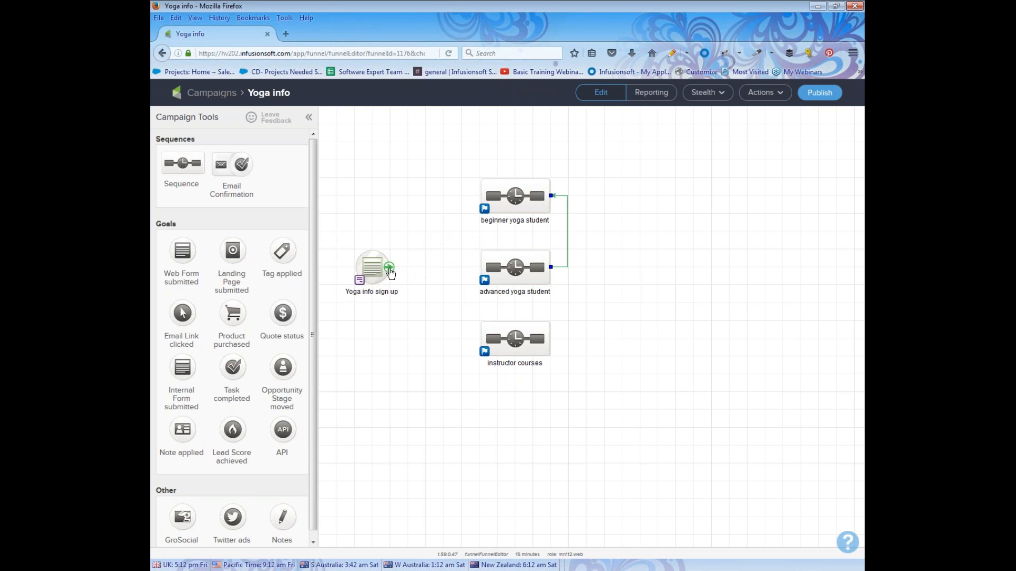
{"action": "left_click", "coordinate": [568, 250]}
{"action": "key", "text": "Delete"}
Step: Connect the Yoga info sign up form to the beginner yoga student, advanced yoga student and instructor courses sequences
{"action": "mouse_move", "coordinate": [390, 267]}
{"action": "left_mouse_down"}
{"action": "mouse_move", "coordinate": [450, 250]}
{"action": "mouse_move", "coordinate": [506, 209]}
{"action": "left_mouse_up"}
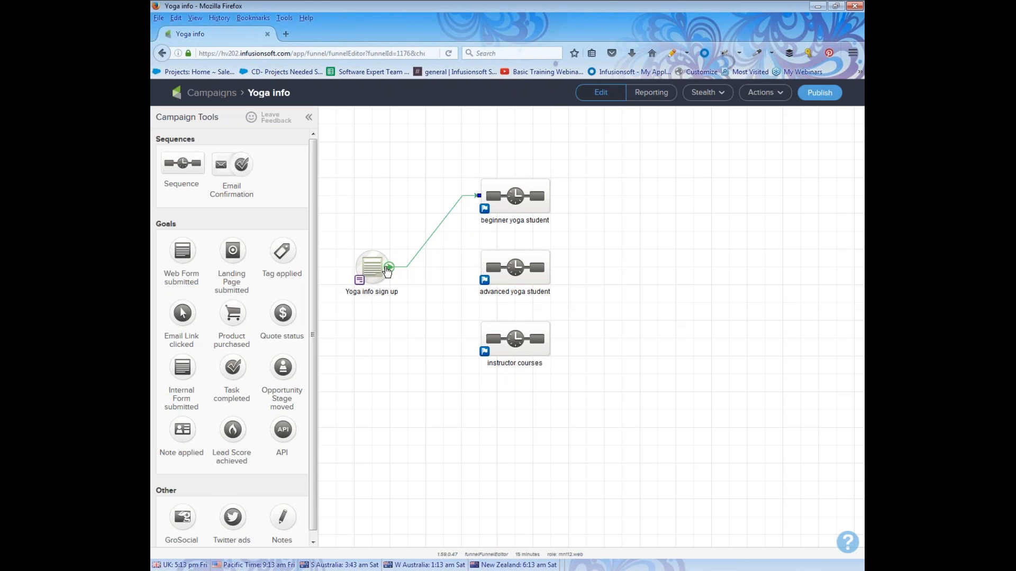
{"action": "left_click_drag", "start_coordinate": [389, 269], "coordinate": [511, 267]}
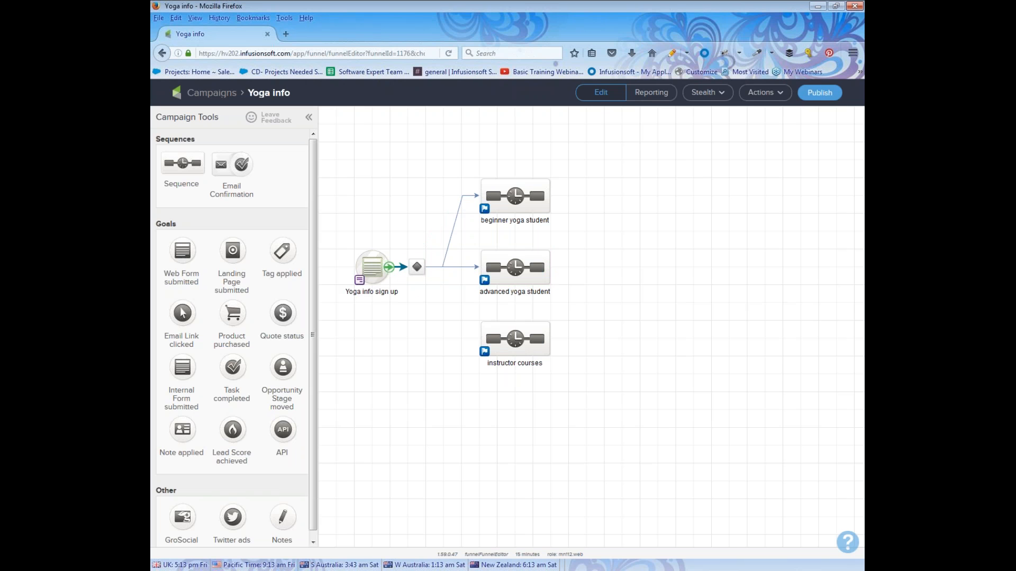
{"action": "left_click_drag", "start_coordinate": [388, 267], "coordinate": [494, 336]}
{"action": "left_click_drag", "start_coordinate": [462, 155], "coordinate": [582, 393]}
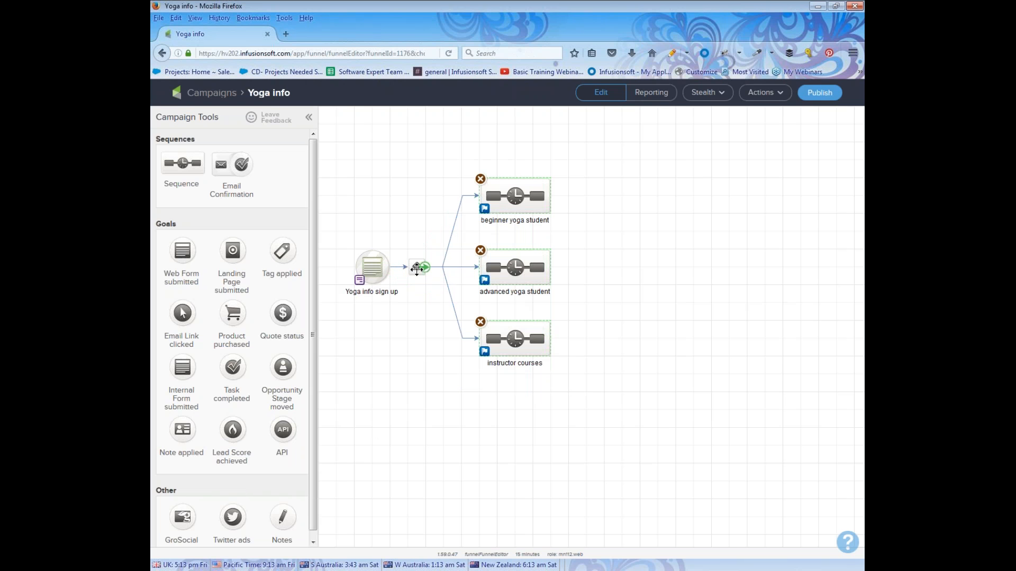
{"action": "left_click_drag", "start_coordinate": [343, 231], "coordinate": [402, 325]}
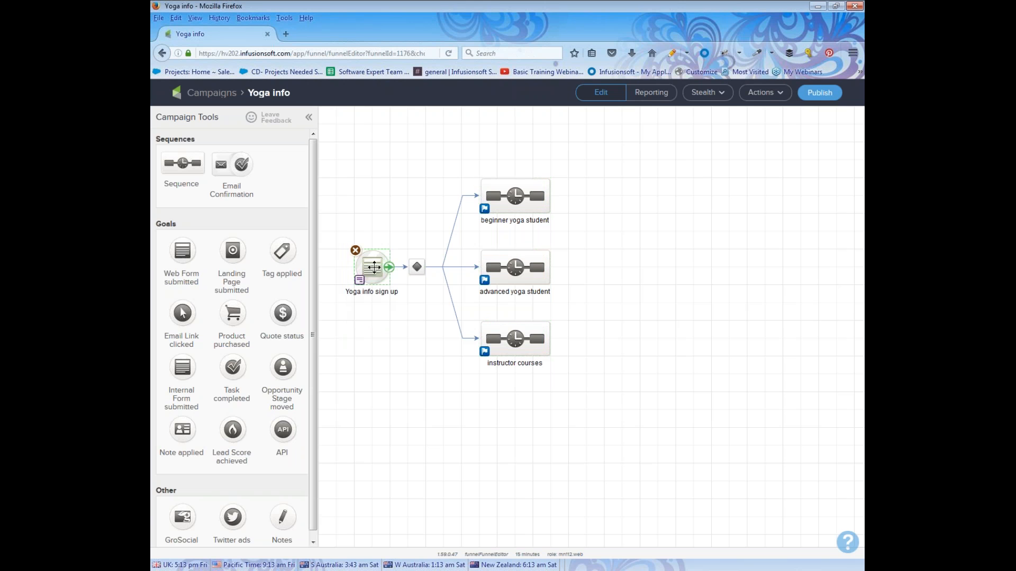
{"action": "left_click_drag", "start_coordinate": [449, 147], "coordinate": [583, 400]}
{"action": "mouse_move", "coordinate": [418, 270]}
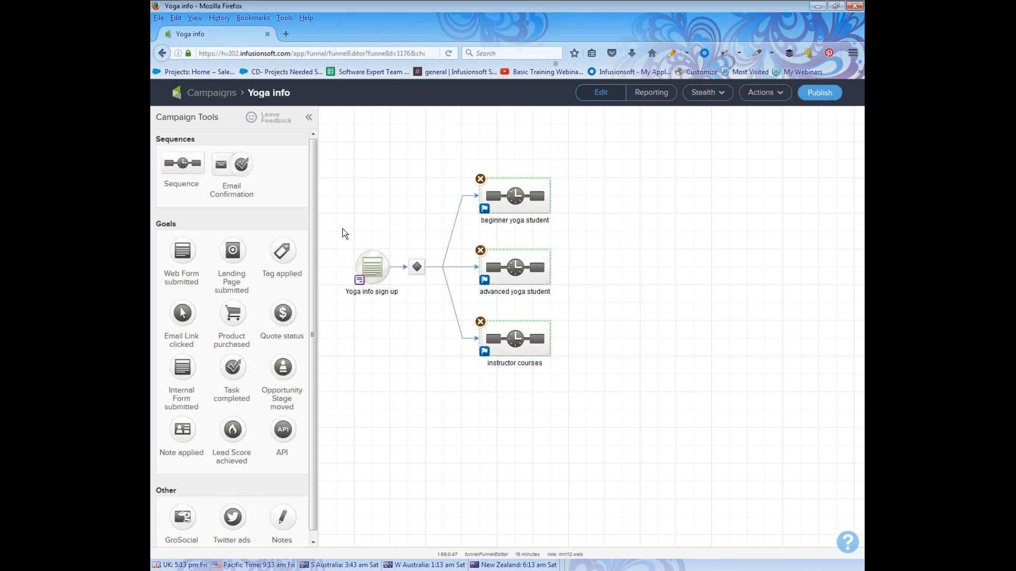
{"action": "left_click_drag", "start_coordinate": [342, 228], "coordinate": [401, 324]}
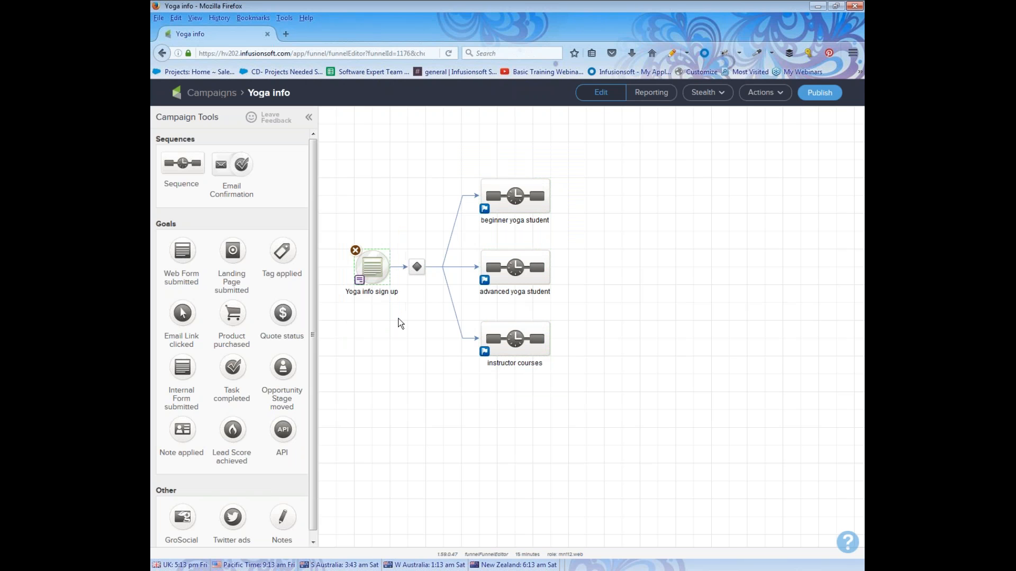
{"action": "left_click_drag", "start_coordinate": [456, 137], "coordinate": [566, 406]}
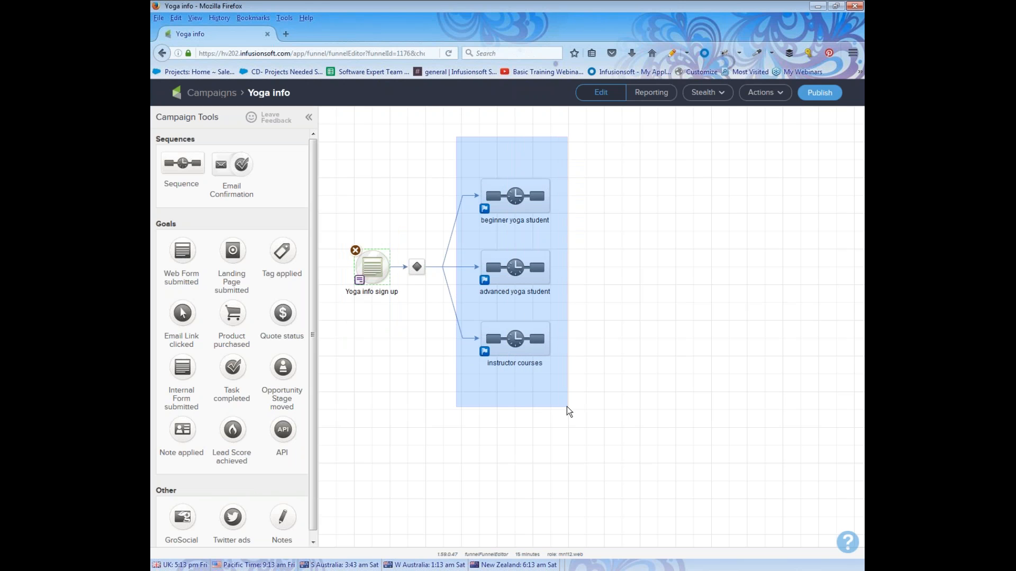
{"action": "left_click_drag", "start_coordinate": [566, 406], "coordinate": [567, 406]}
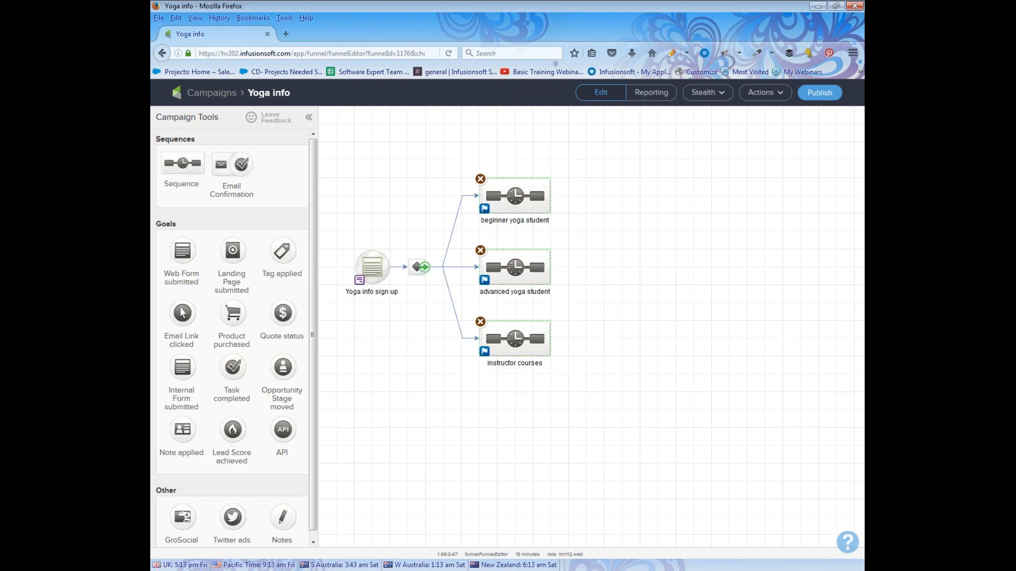
Step: Open the decision diamond and examine the rule sections for the beginner, advanced and instructor sequences
{"action": "left_click", "coordinate": [418, 266]}
{"action": "double_click", "coordinate": [415, 269]}
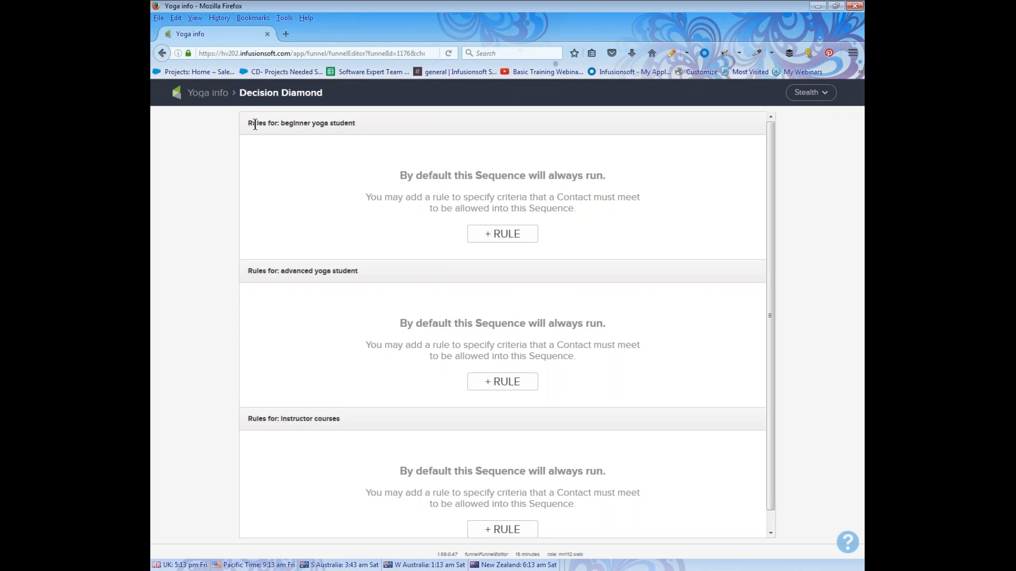
{"action": "triple_click", "coordinate": [375, 132]}
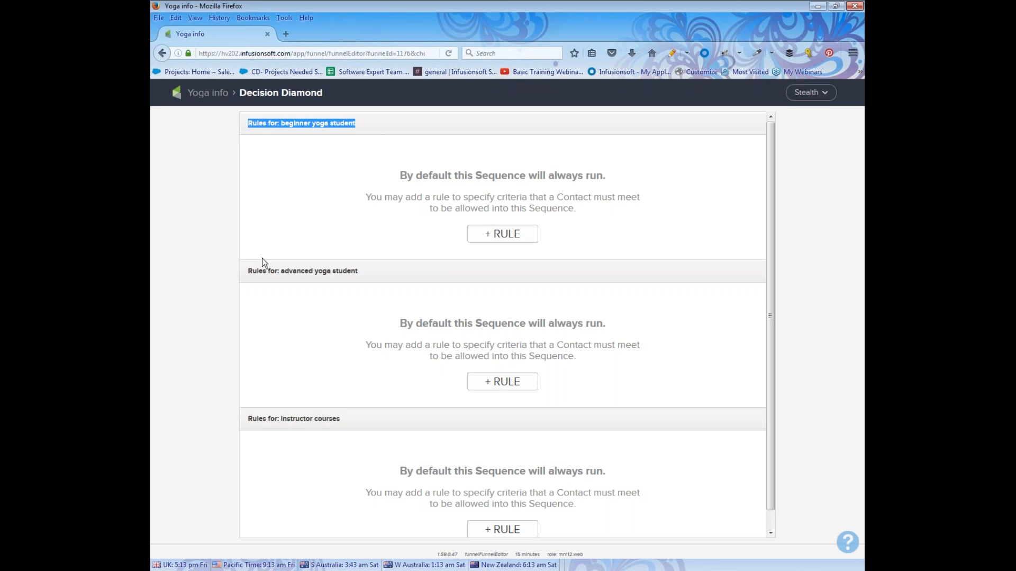
{"action": "left_click_drag", "start_coordinate": [248, 272], "coordinate": [297, 330]}
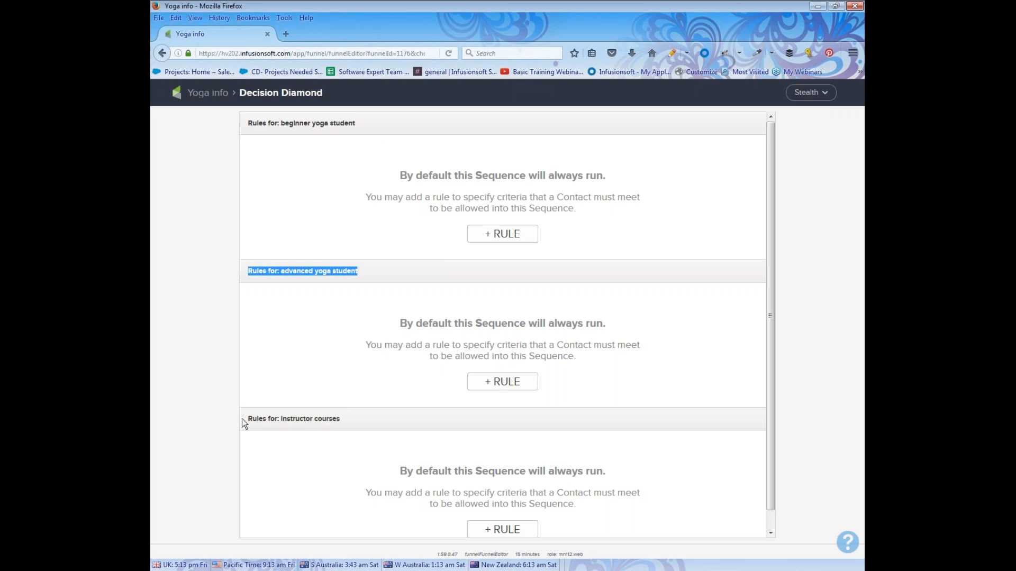
{"action": "left_click_drag", "start_coordinate": [243, 419], "coordinate": [373, 431]}
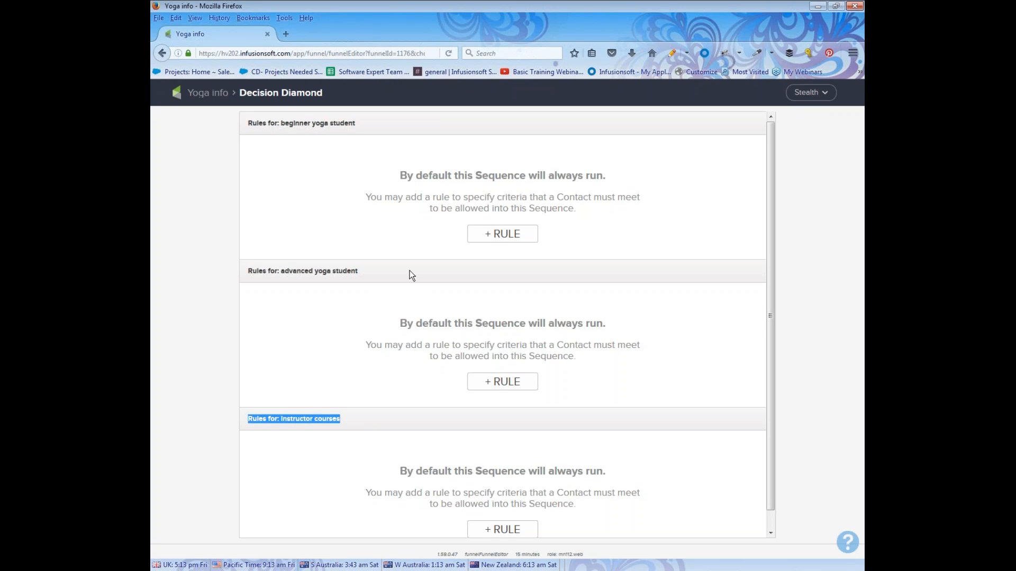
{"action": "left_click_drag", "start_coordinate": [279, 279], "coordinate": [377, 276]}
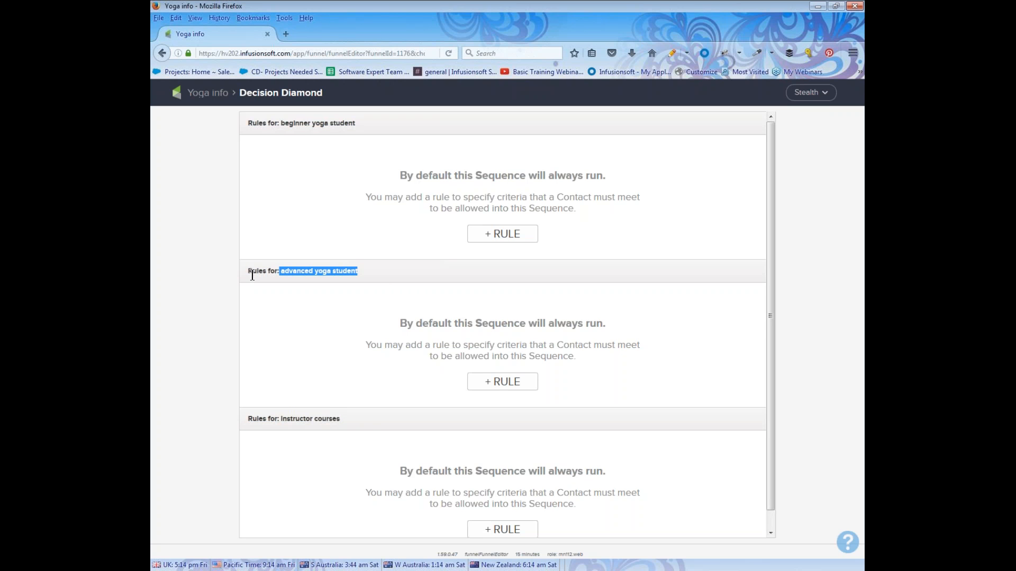
{"action": "left_click", "coordinate": [275, 417]}
{"action": "left_click", "coordinate": [351, 424], "text": "shift"}
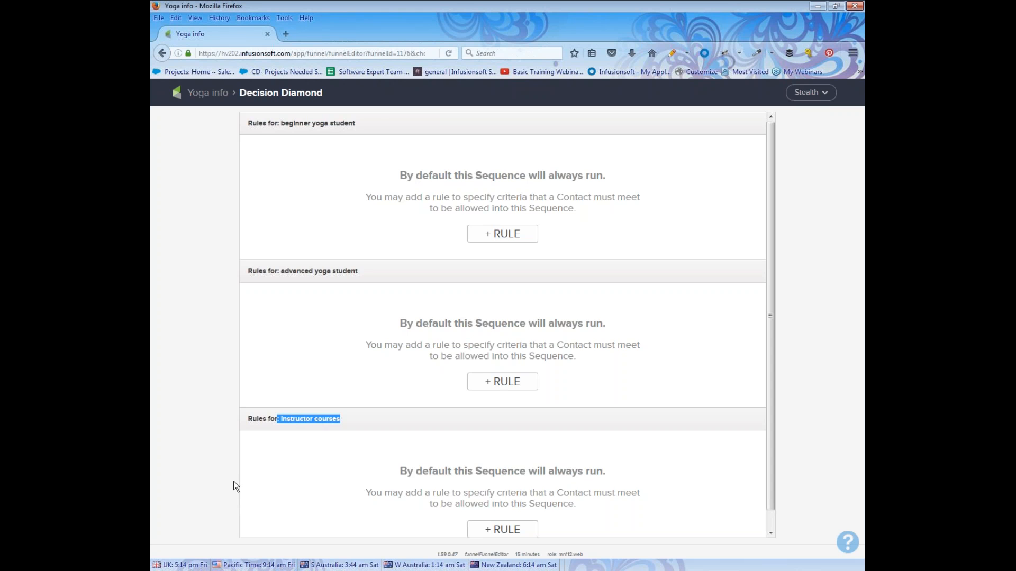
{"action": "left_click_drag", "start_coordinate": [237, 122], "coordinate": [379, 125]}
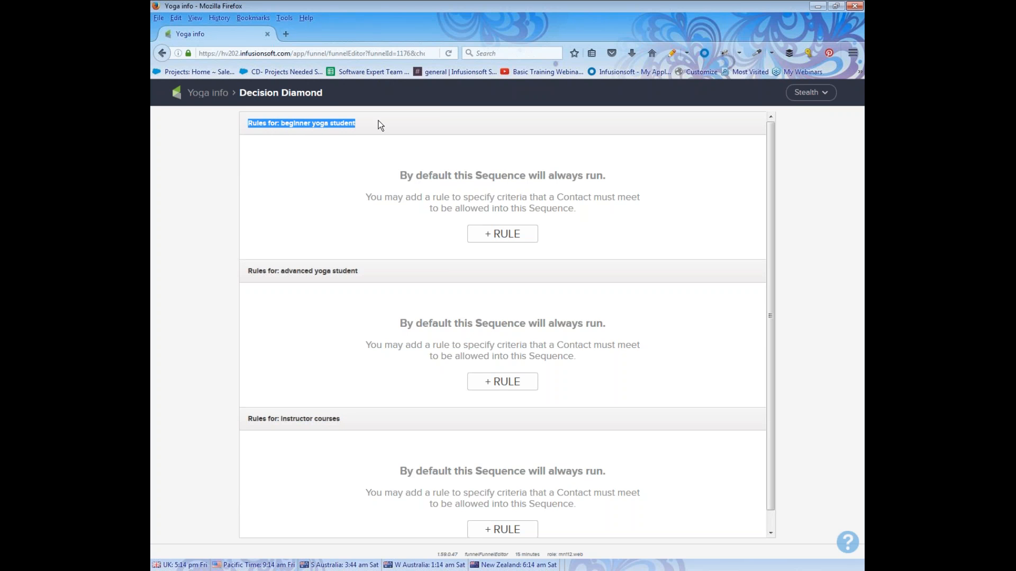
Step: Add a beginner yoga student rule: Form Submission's Option "Choose one - Beginner Yoga Student" is selected
{"action": "left_click", "coordinate": [500, 238]}
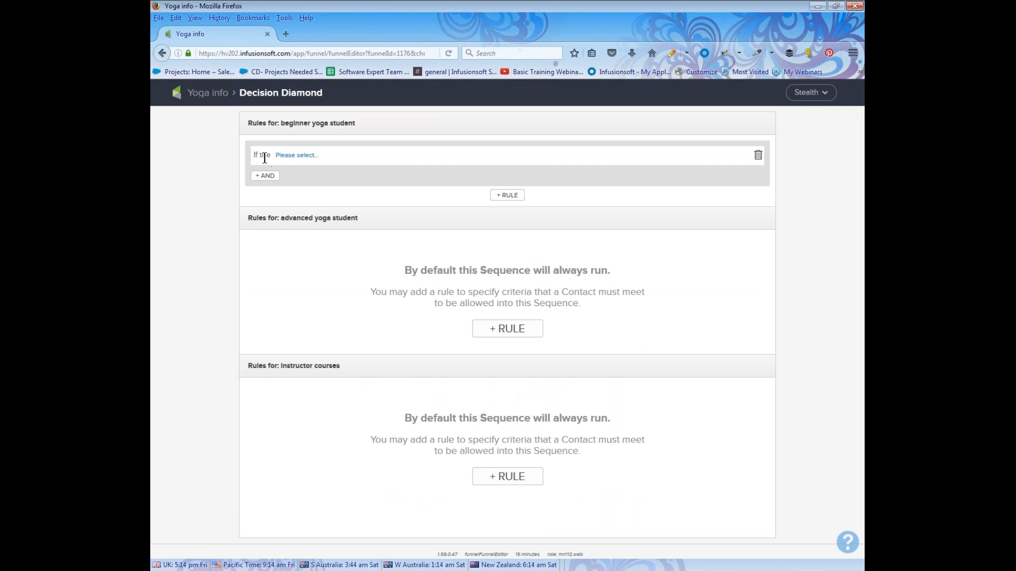
{"action": "left_click", "coordinate": [297, 157]}
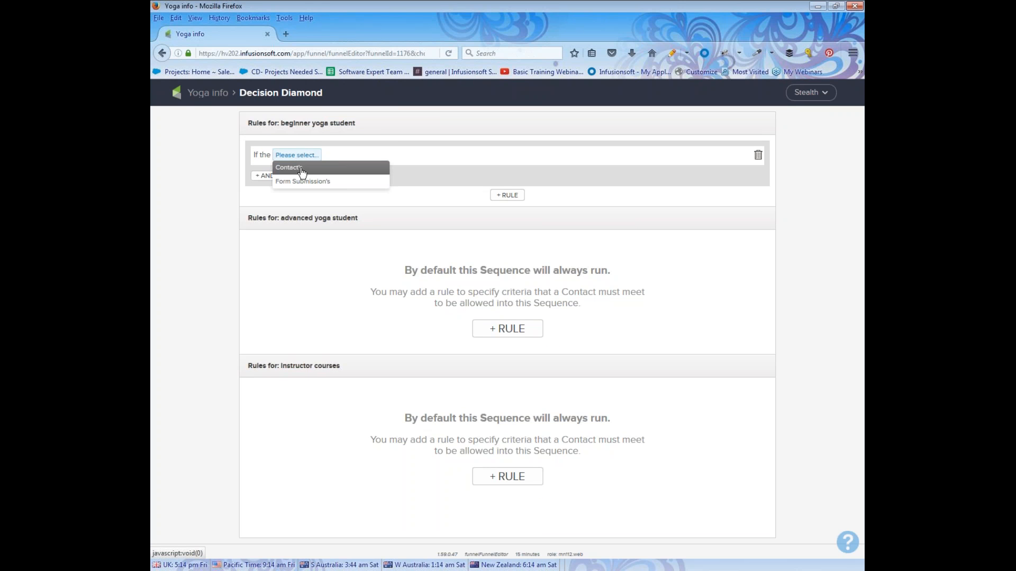
{"action": "left_click", "coordinate": [305, 180]}
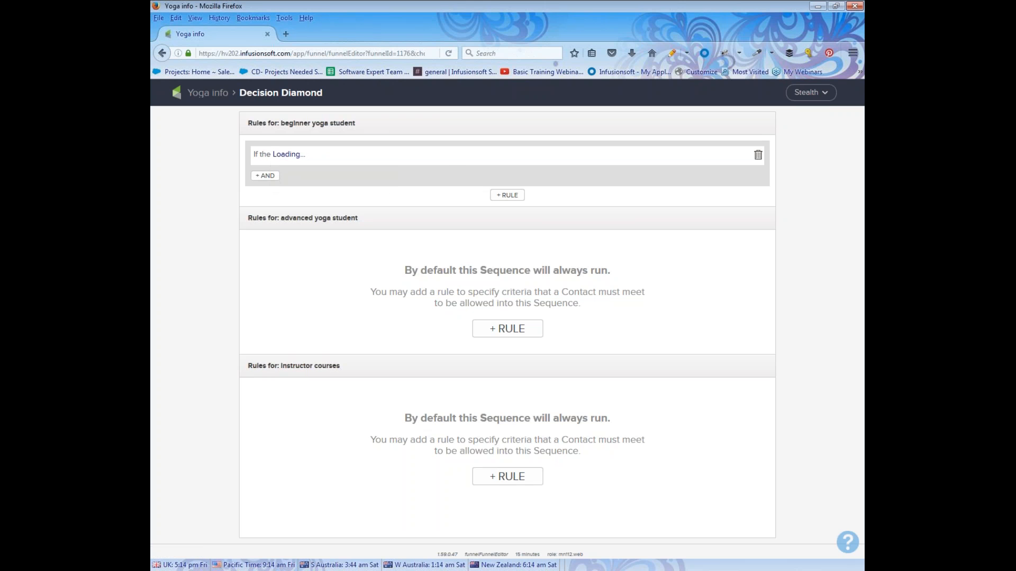
{"action": "left_click", "coordinate": [351, 168]}
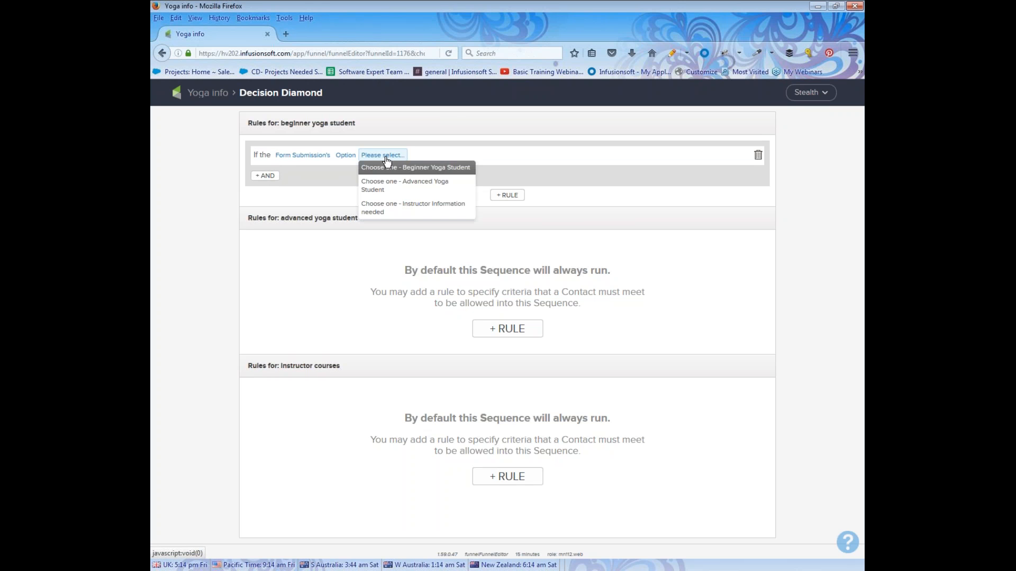
{"action": "left_click", "coordinate": [397, 167]}
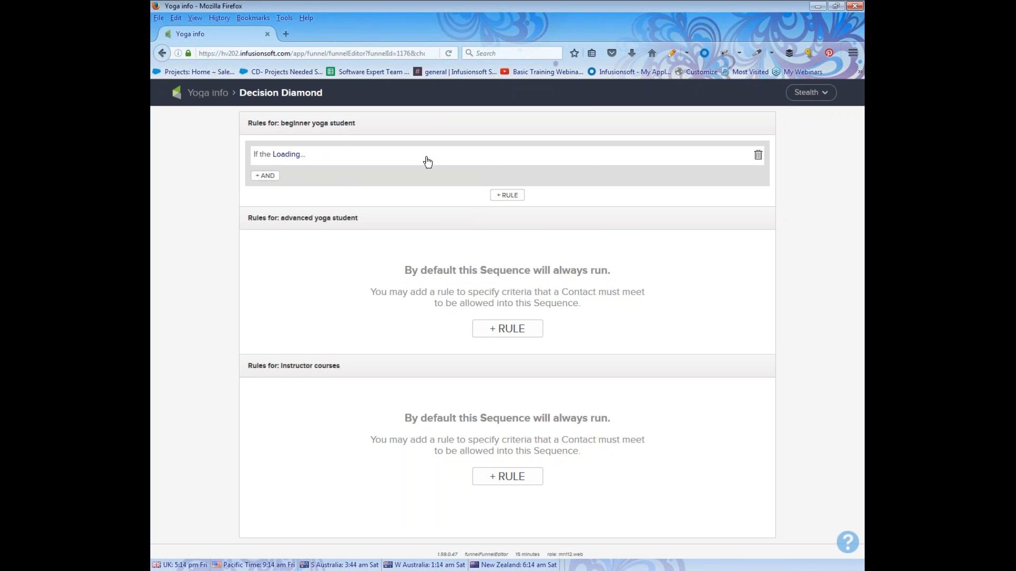
{"action": "left_click", "coordinate": [495, 166]}
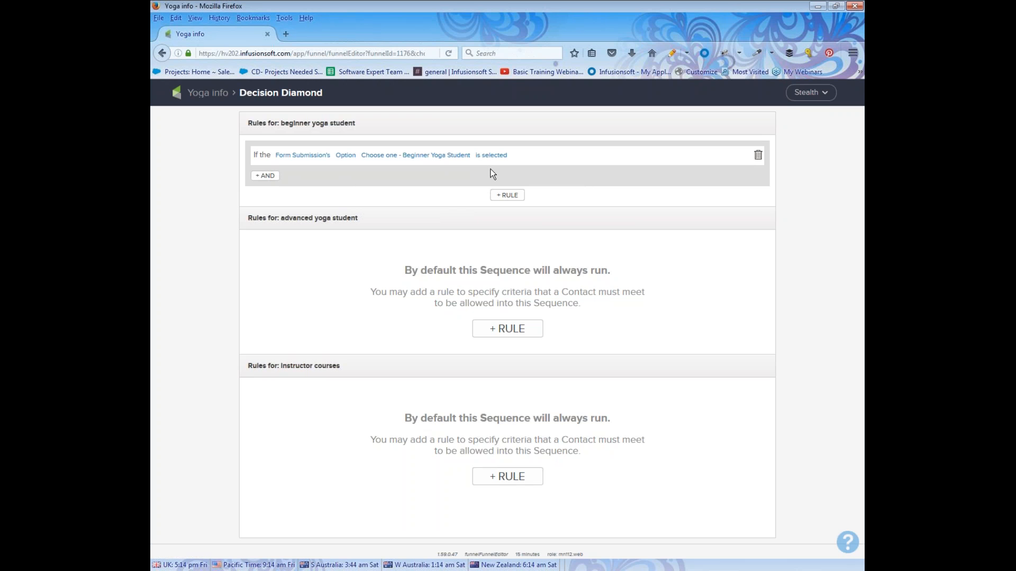
{"action": "left_click_drag", "start_coordinate": [256, 123], "coordinate": [355, 123]}
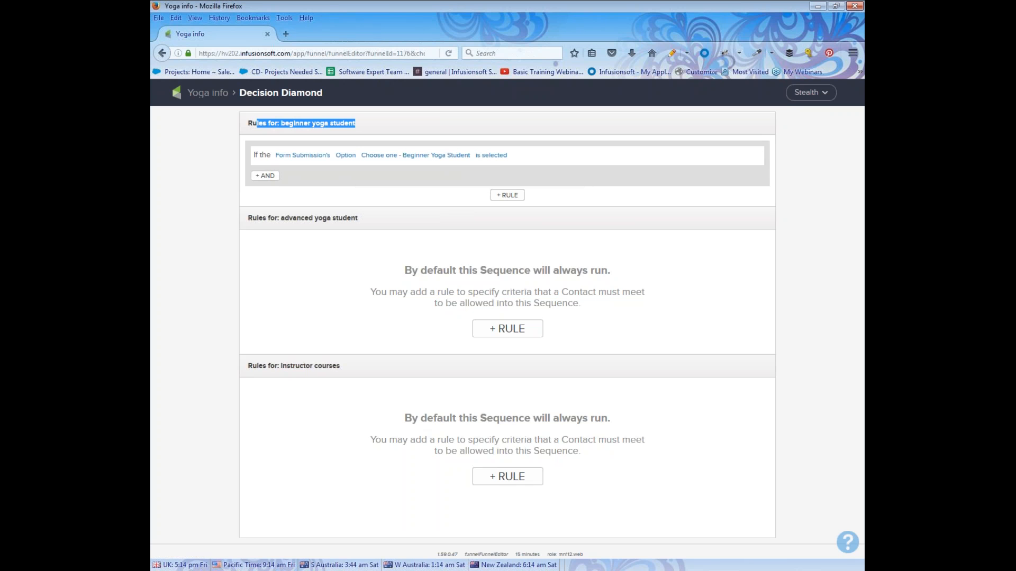
Step: Add an advanced yoga student rule: Form Submission's Option "Choose one - Advanced Yoga Student" is selected
{"action": "left_click_drag", "start_coordinate": [240, 217], "coordinate": [362, 218]}
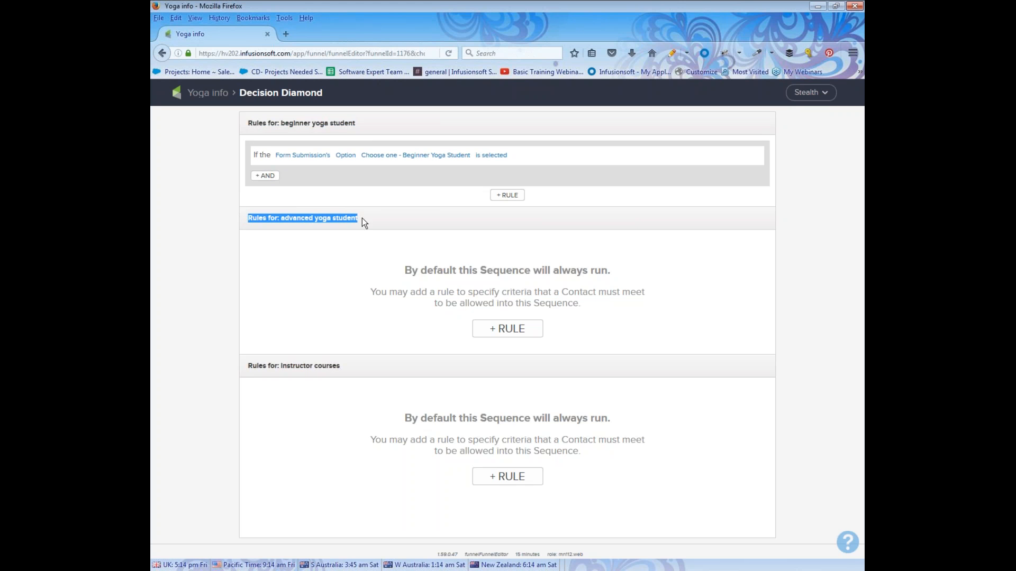
{"action": "left_click", "coordinate": [502, 328]}
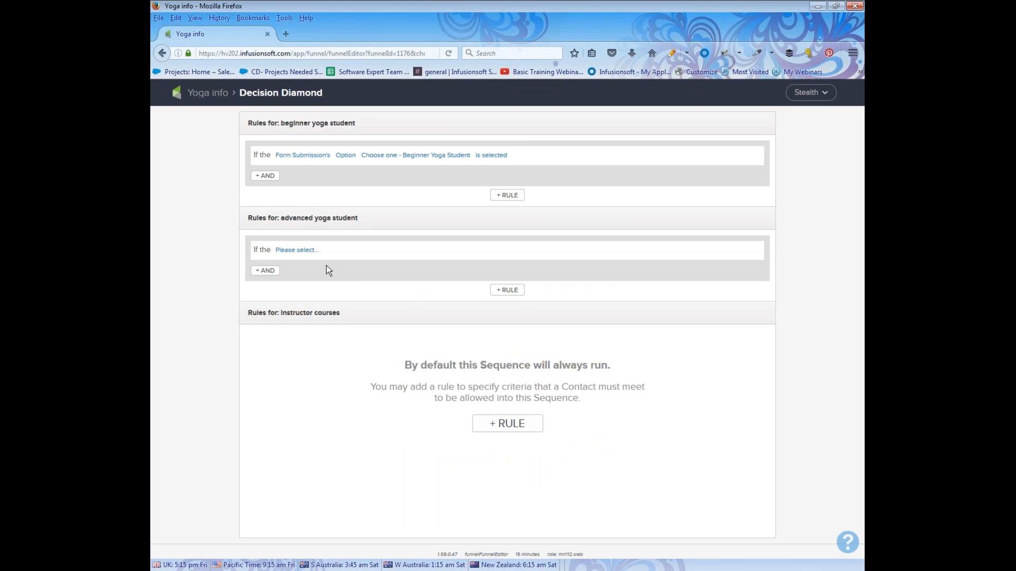
{"action": "left_click", "coordinate": [305, 249]}
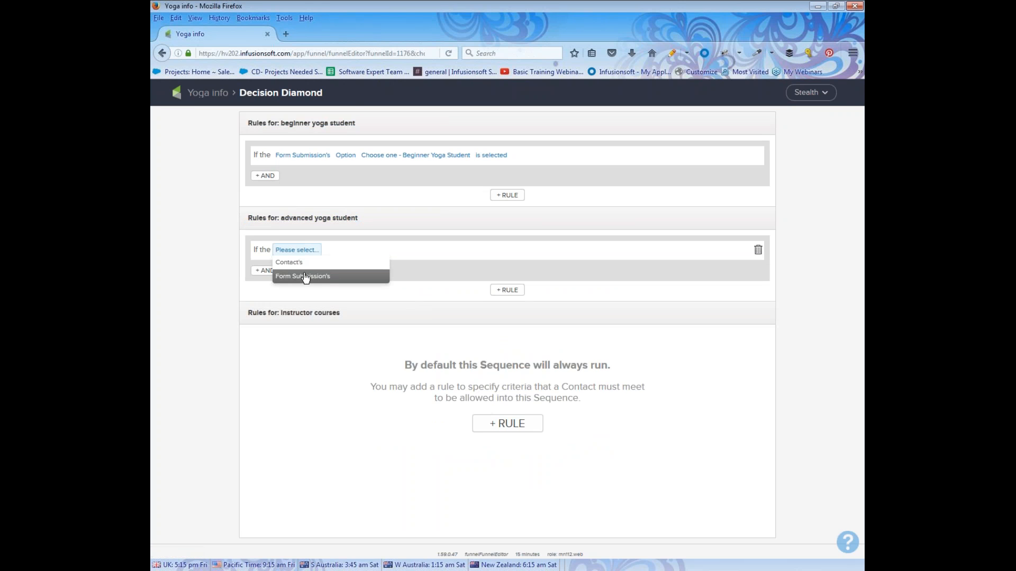
{"action": "left_click", "coordinate": [305, 276]}
{"action": "left_click", "coordinate": [349, 251]}
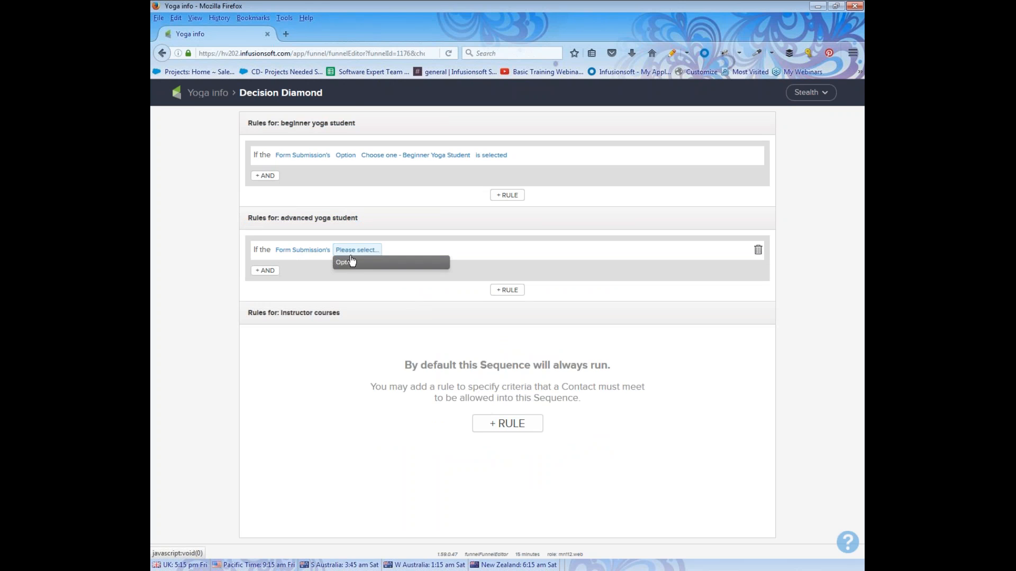
{"action": "left_click", "coordinate": [351, 265]}
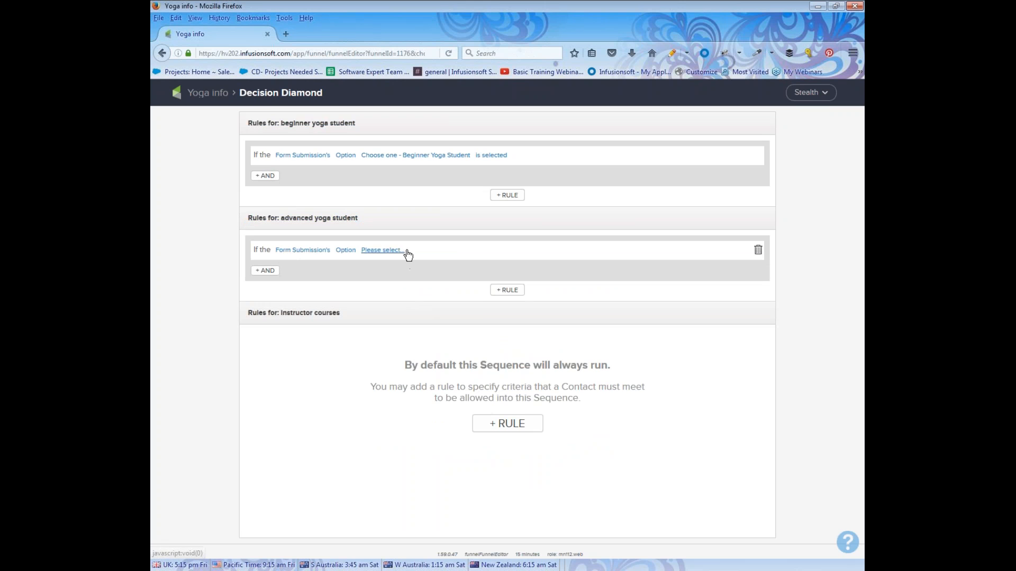
{"action": "left_click", "coordinate": [407, 252]}
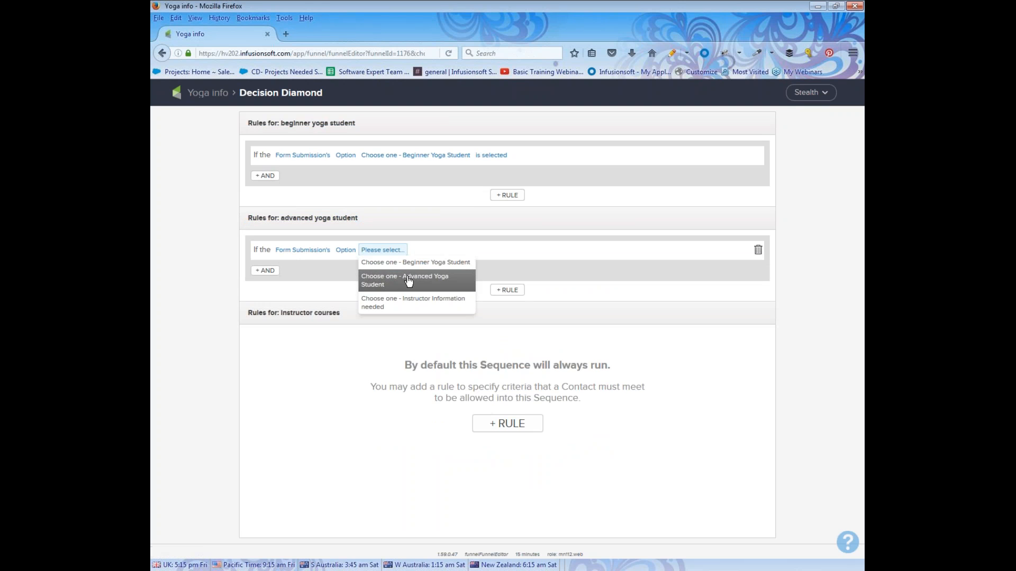
{"action": "left_click", "coordinate": [409, 282]}
{"action": "left_click", "coordinate": [485, 252]}
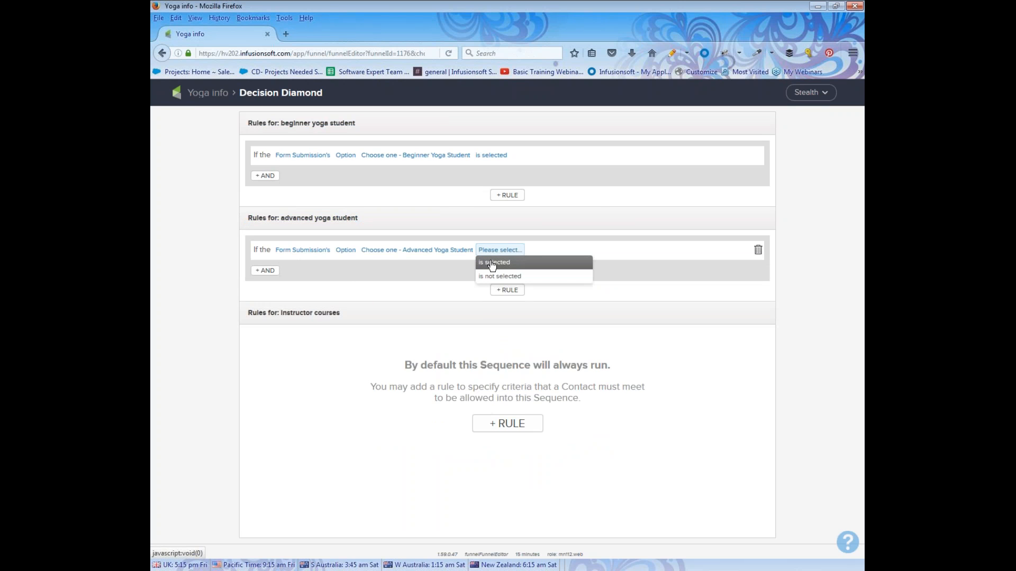
{"action": "left_click", "coordinate": [492, 263]}
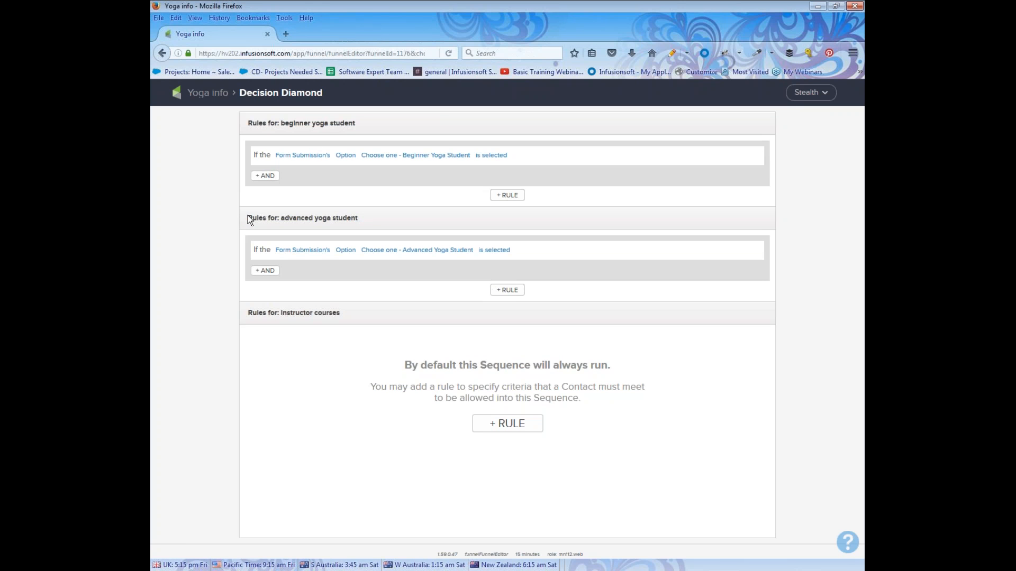
{"action": "triple_click", "coordinate": [376, 228]}
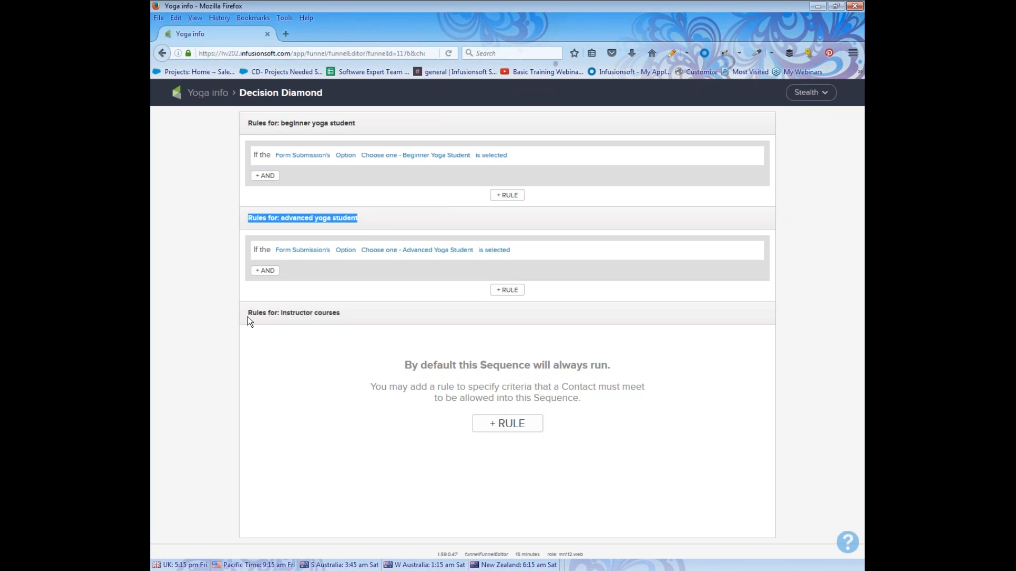
{"action": "left_click_drag", "start_coordinate": [247, 316], "coordinate": [340, 314]}
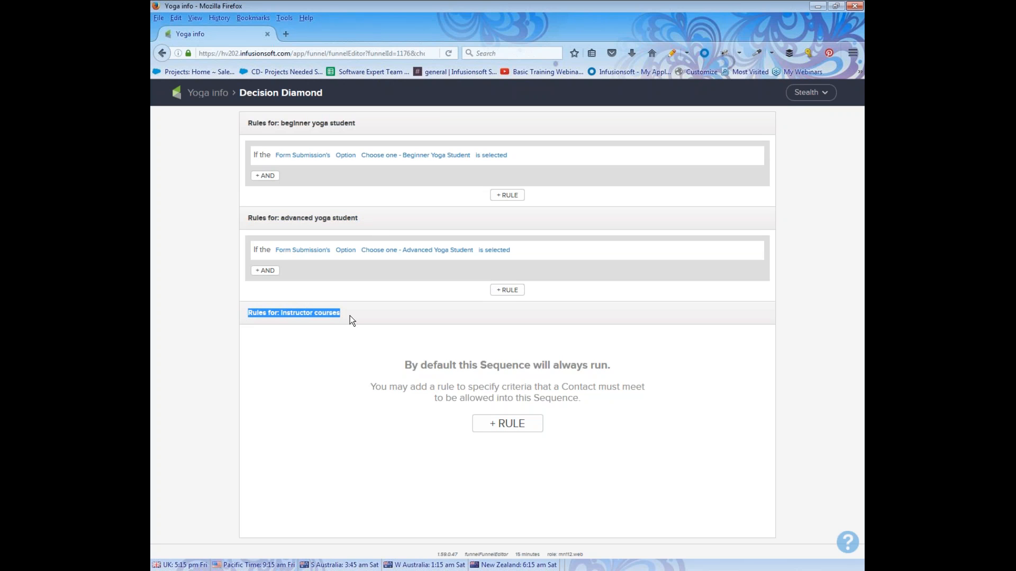
Step: Add an instructor courses rule: Form Submission's Option "Choose one - Instructor Information needed" is selected, and return to the Yoga info campaign
{"action": "left_click", "coordinate": [517, 426]}
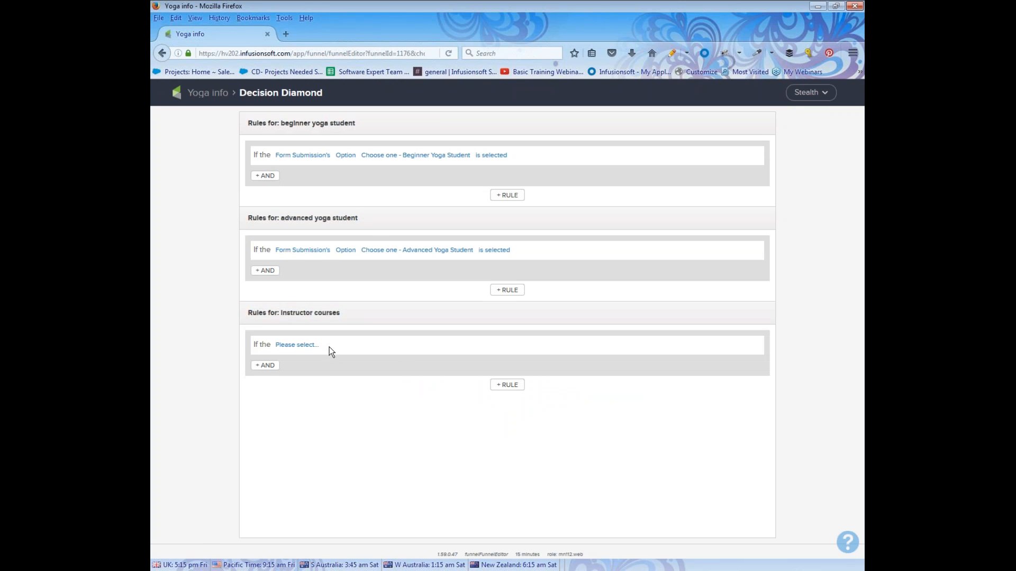
{"action": "left_click", "coordinate": [310, 346]}
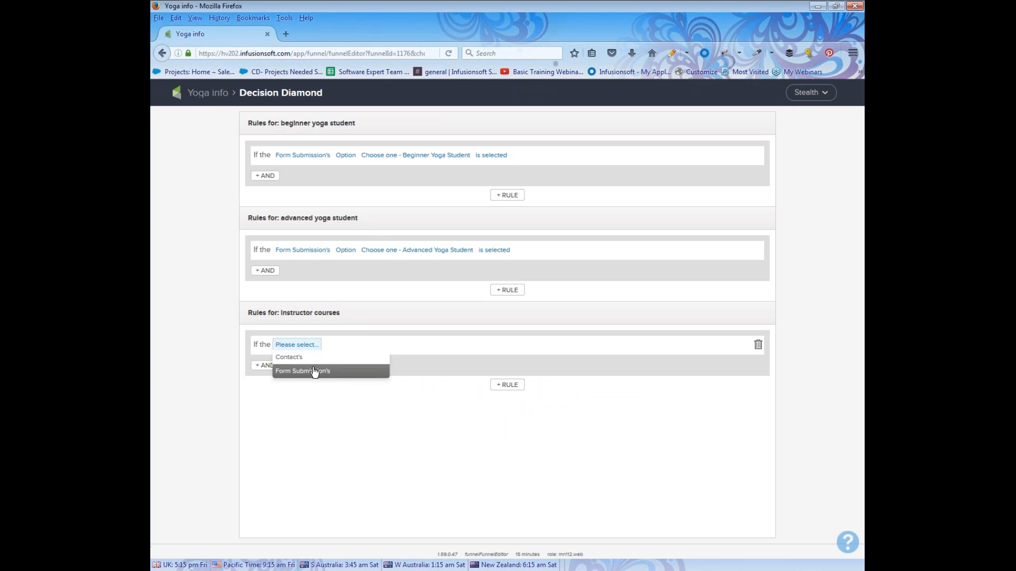
{"action": "left_click", "coordinate": [315, 372]}
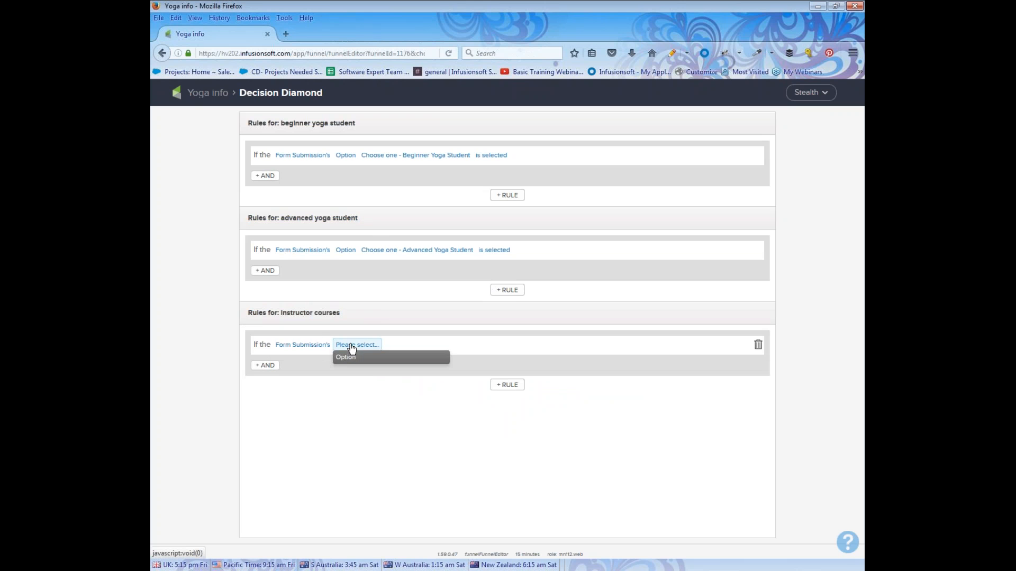
{"action": "left_click", "coordinate": [351, 357]}
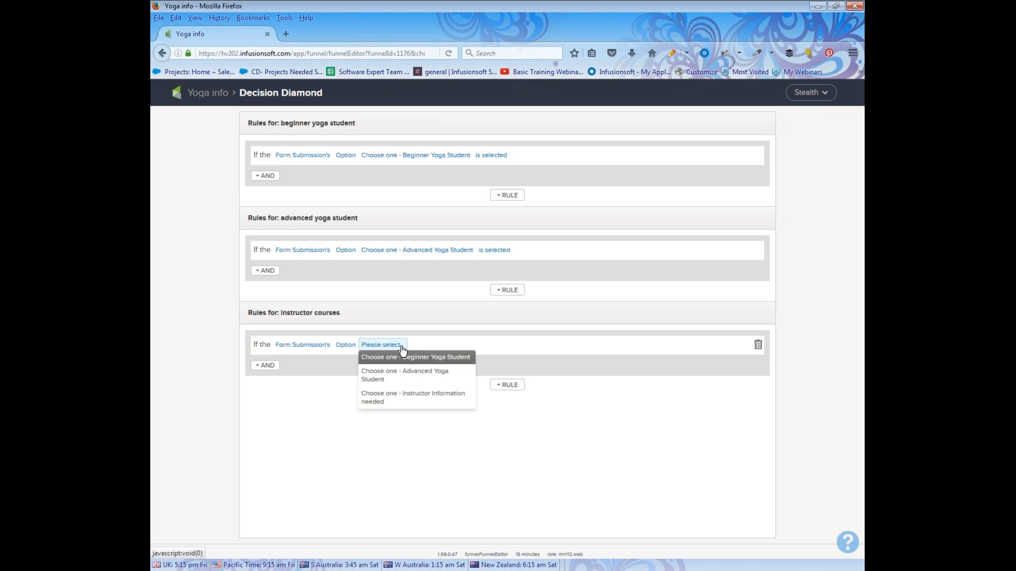
{"action": "left_click", "coordinate": [404, 396]}
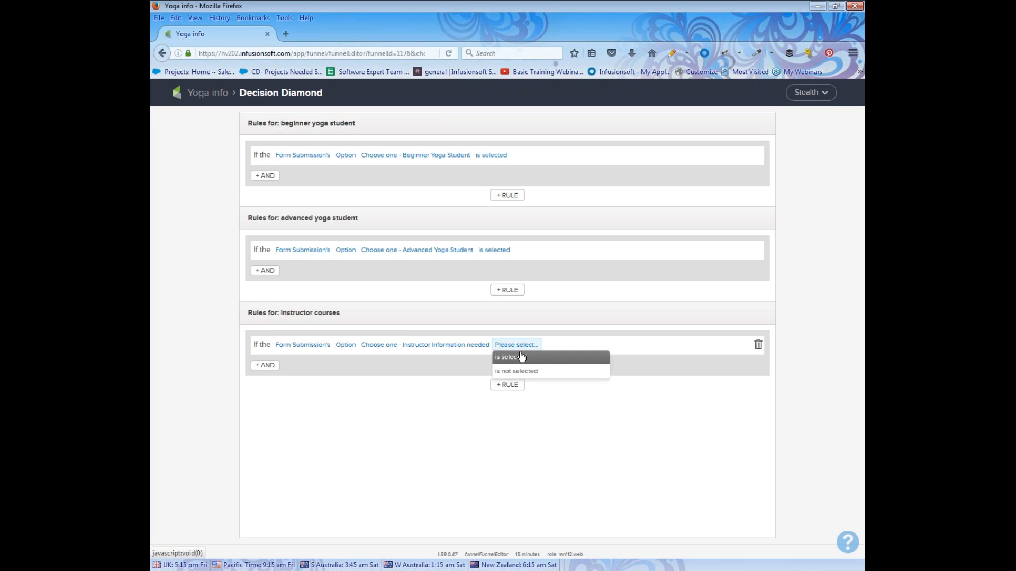
{"action": "left_click", "coordinate": [518, 356]}
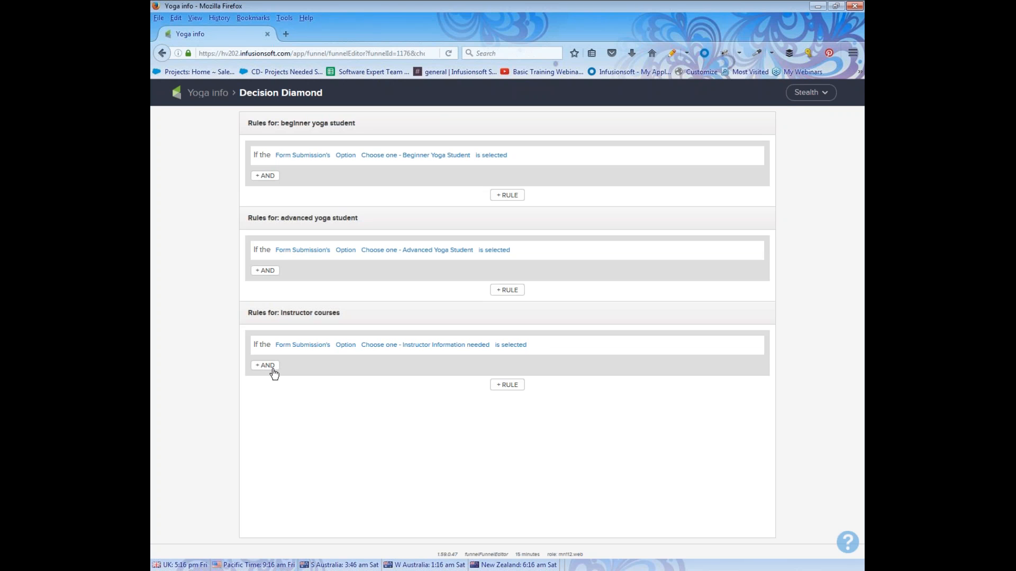
{"action": "left_click", "coordinate": [505, 347]}
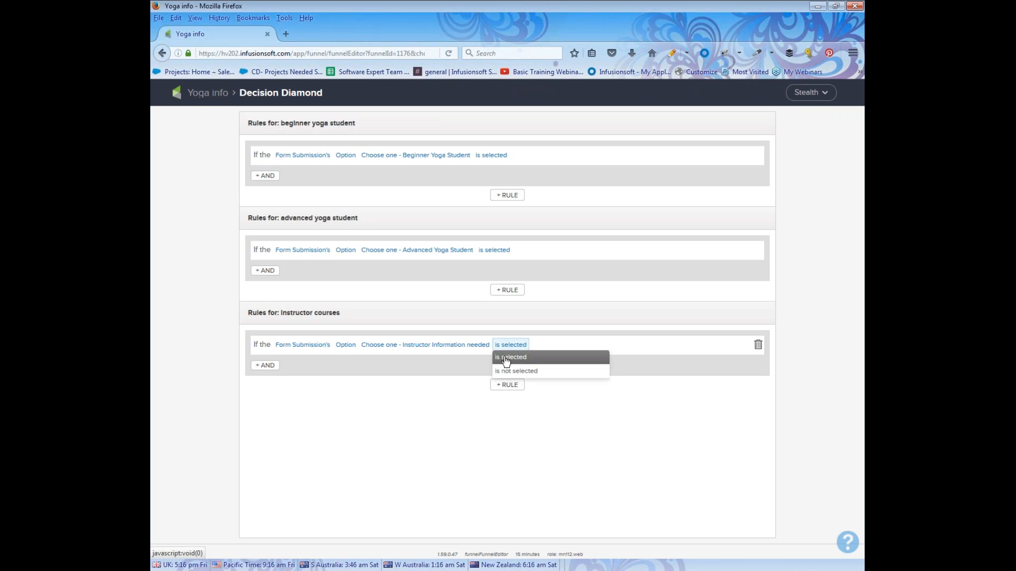
{"action": "left_click", "coordinate": [505, 356]}
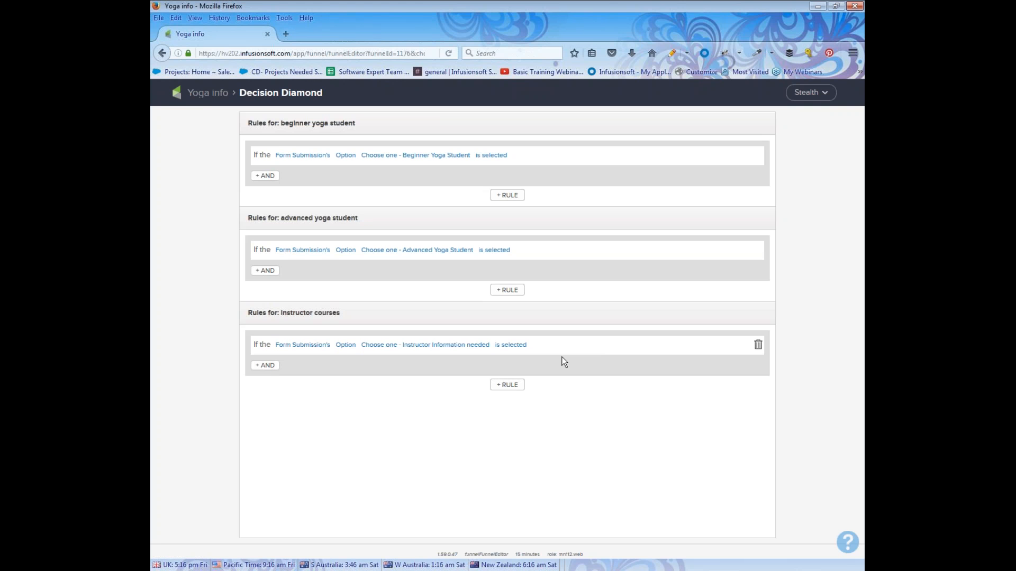
{"action": "left_click", "coordinate": [207, 94]}
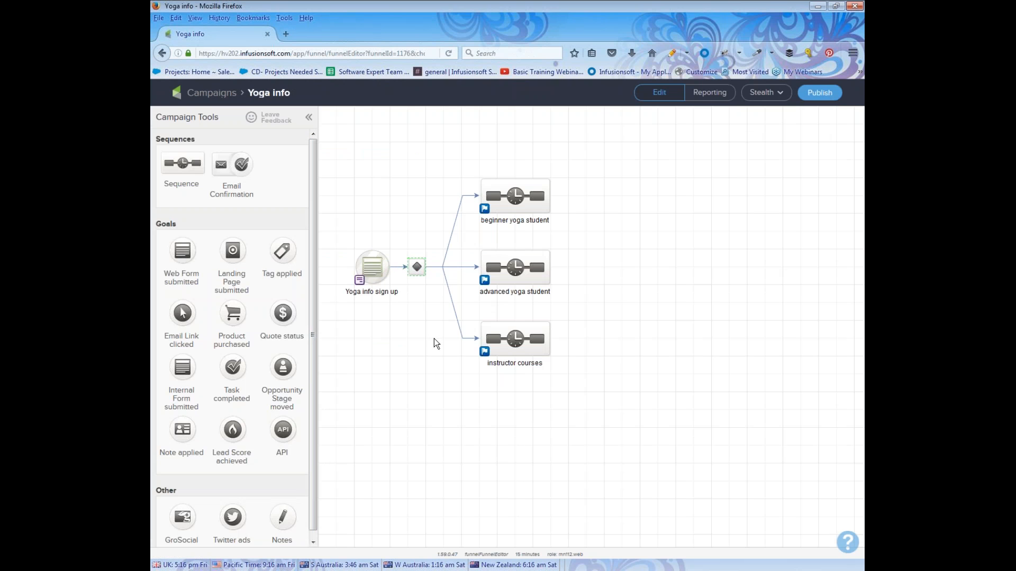
Step: Examine the campaign flow from the Yoga info sign up form through the decision diamond to the three sequences
{"action": "key", "text": "ctrl+plus"}
{"action": "key", "text": "ctrl+plus"}
{"action": "key", "text": "ctrl+plus"}
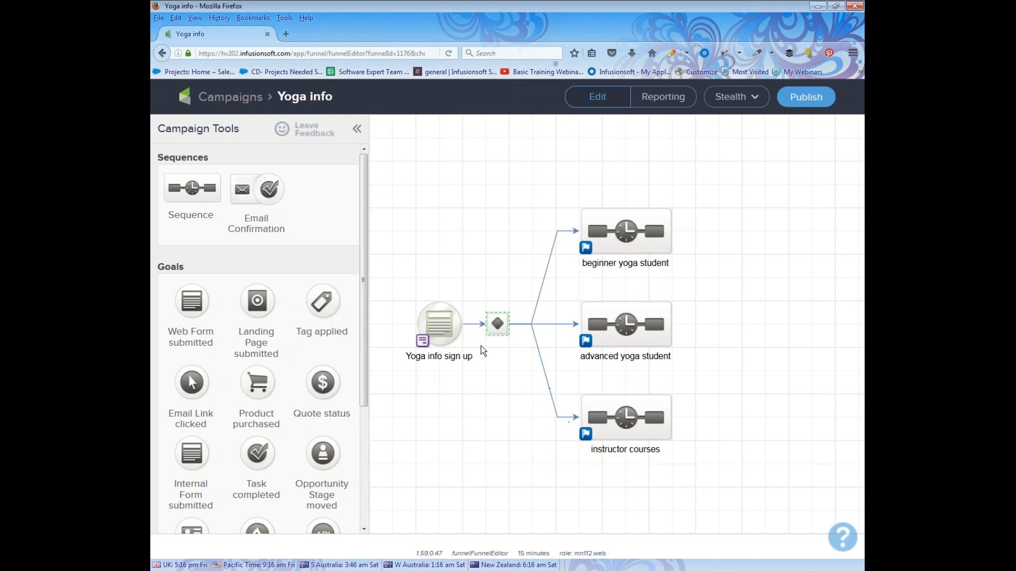
{"action": "mouse_move", "coordinate": [500, 325]}
{"action": "key", "text": "ctrl+minus"}
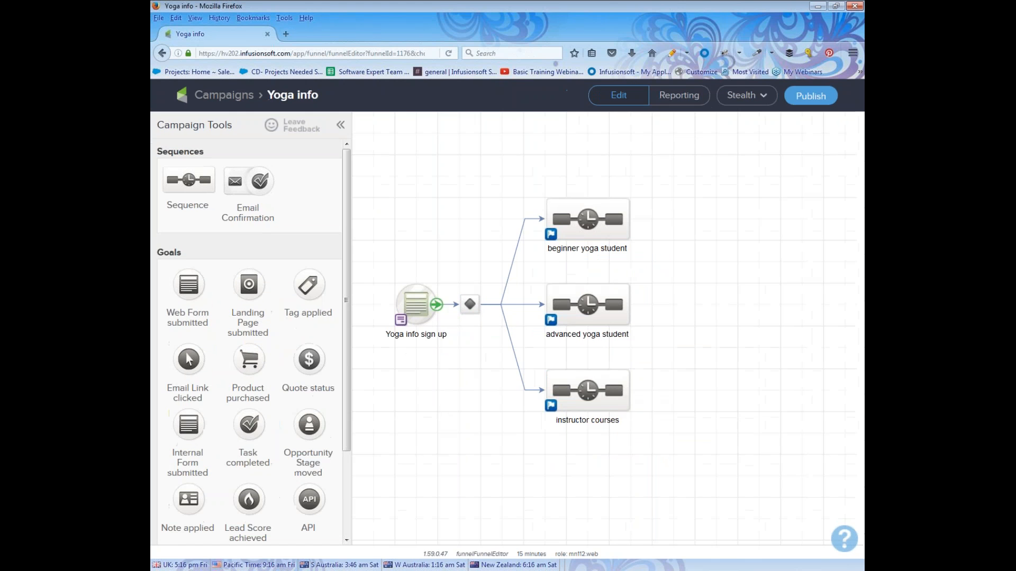
{"action": "left_click_drag", "start_coordinate": [375, 259], "coordinate": [447, 354]}
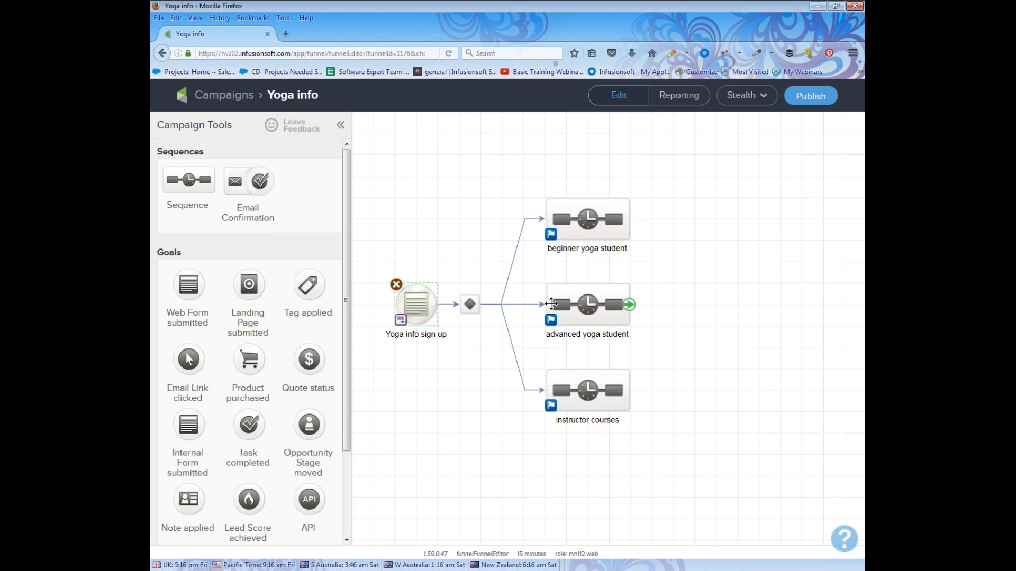
{"action": "mouse_move", "coordinate": [605, 389]}
{"action": "mouse_move", "coordinate": [439, 304]}
{"action": "left_click_drag", "start_coordinate": [453, 303], "coordinate": [473, 313]}
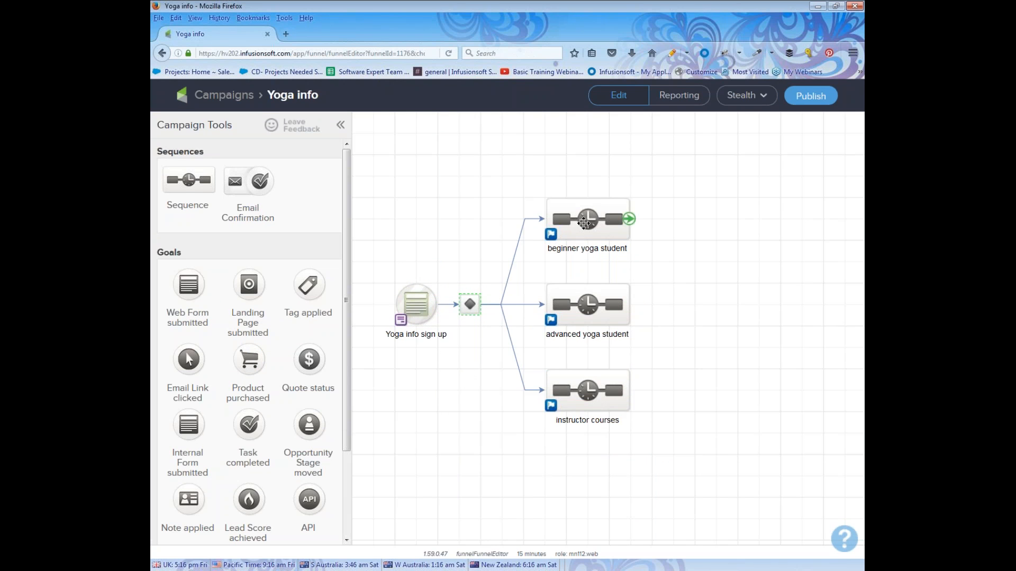
Step: Add an Apply/Remove Tag step to the beginner yoga student sequence that applies the tag "Beginner yoga student"
{"action": "double_click", "coordinate": [586, 219]}
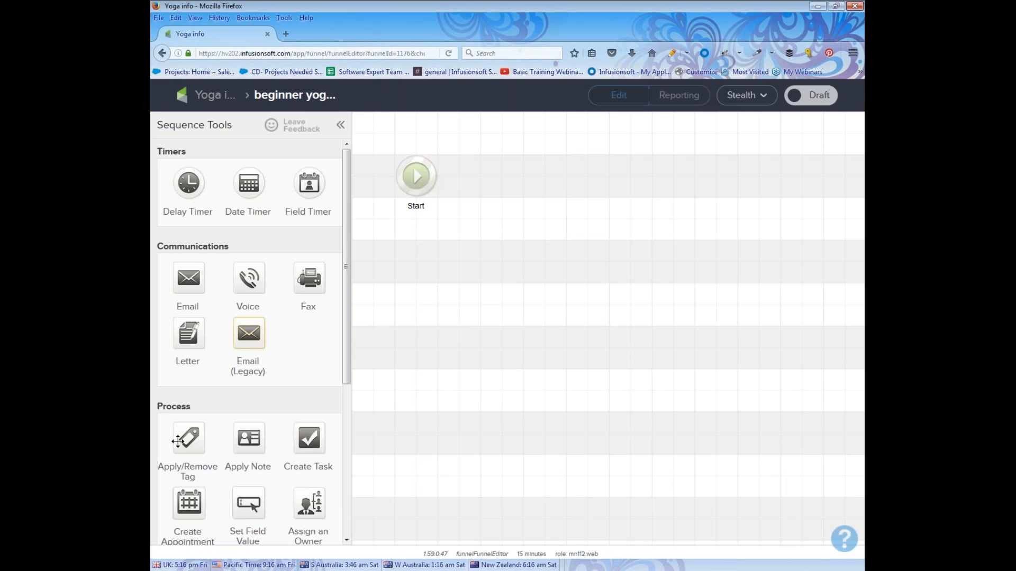
{"action": "left_click_drag", "start_coordinate": [187, 439], "coordinate": [484, 170]}
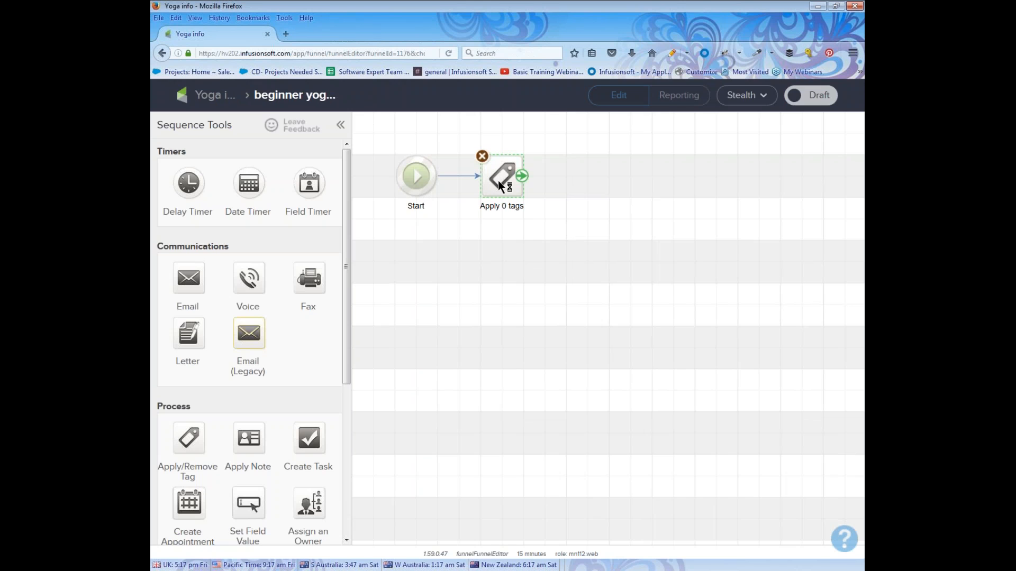
{"action": "double_click", "coordinate": [500, 180]}
{"action": "left_click", "coordinate": [463, 331]}
{"action": "type", "text": "be"}
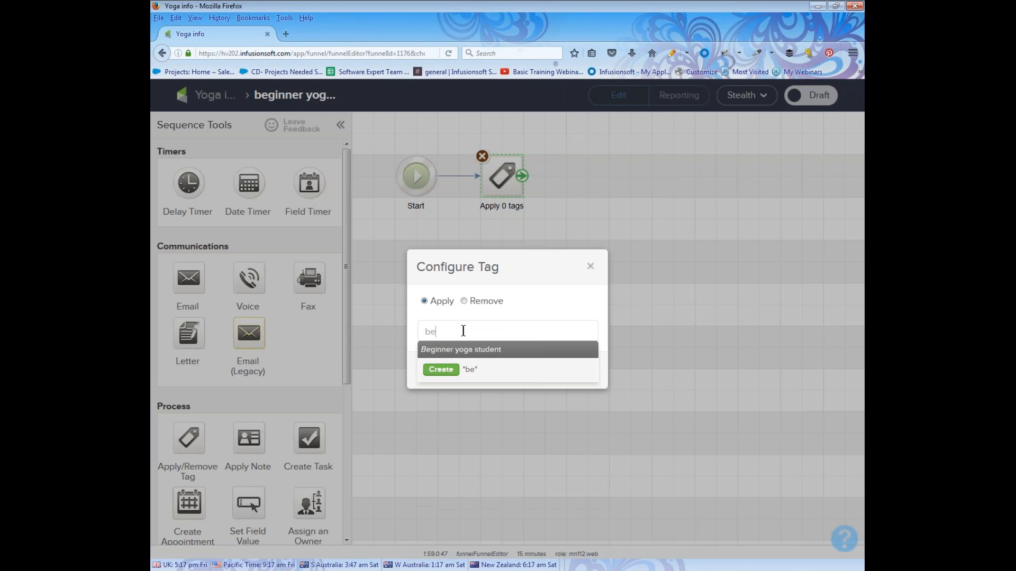
{"action": "left_click", "coordinate": [512, 350]}
{"action": "left_click", "coordinate": [577, 378]}
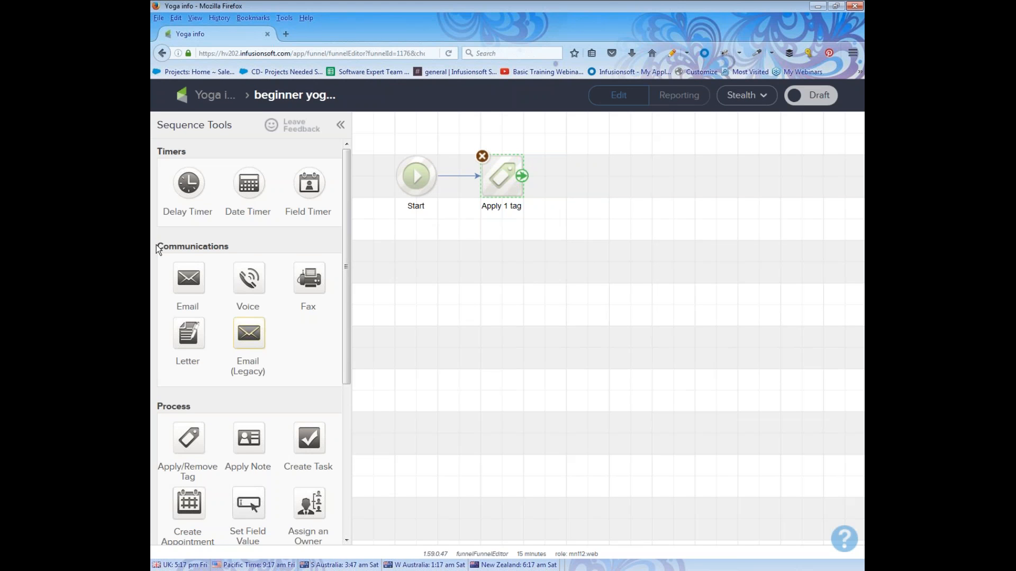
Step: Add an email named "welcome beginner" after the tag step, and mark the beginner yoga student sequence as Ready
{"action": "left_click_drag", "start_coordinate": [188, 278], "coordinate": [578, 185]}
{"action": "left_click", "coordinate": [578, 205]}
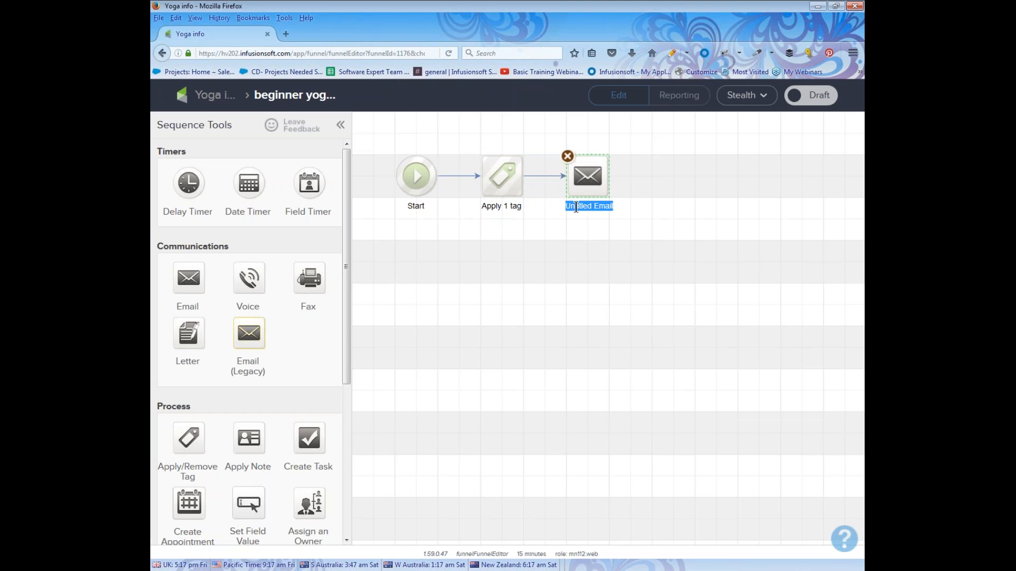
{"action": "type", "text": "welcome beginner"}
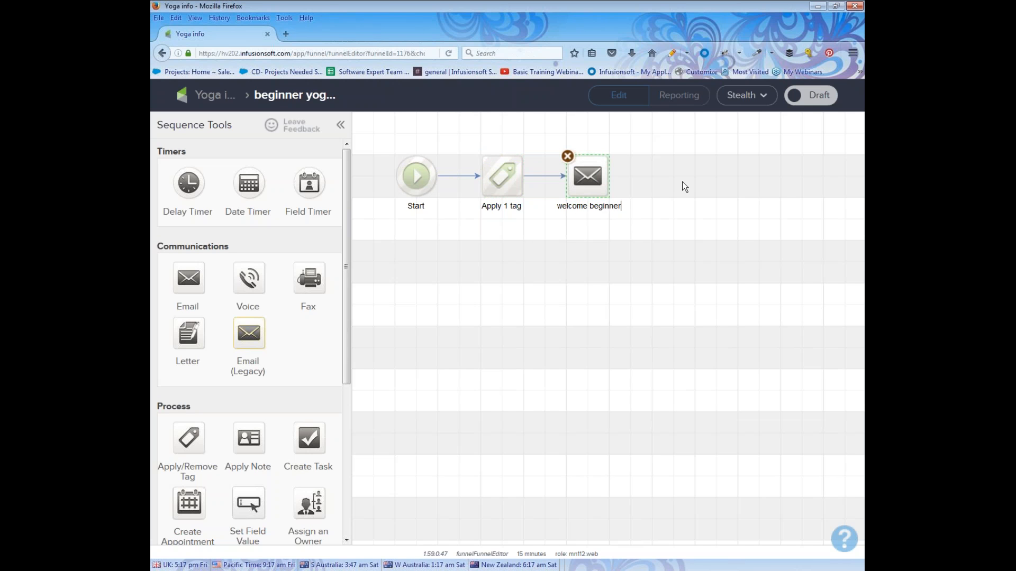
{"action": "left_click", "coordinate": [826, 101]}
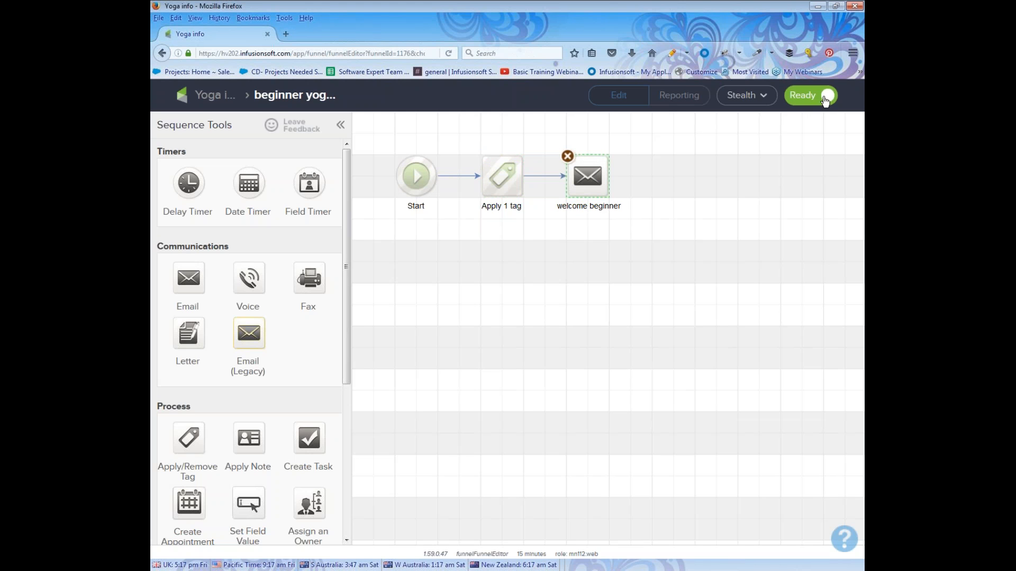
{"action": "left_click", "coordinate": [208, 97]}
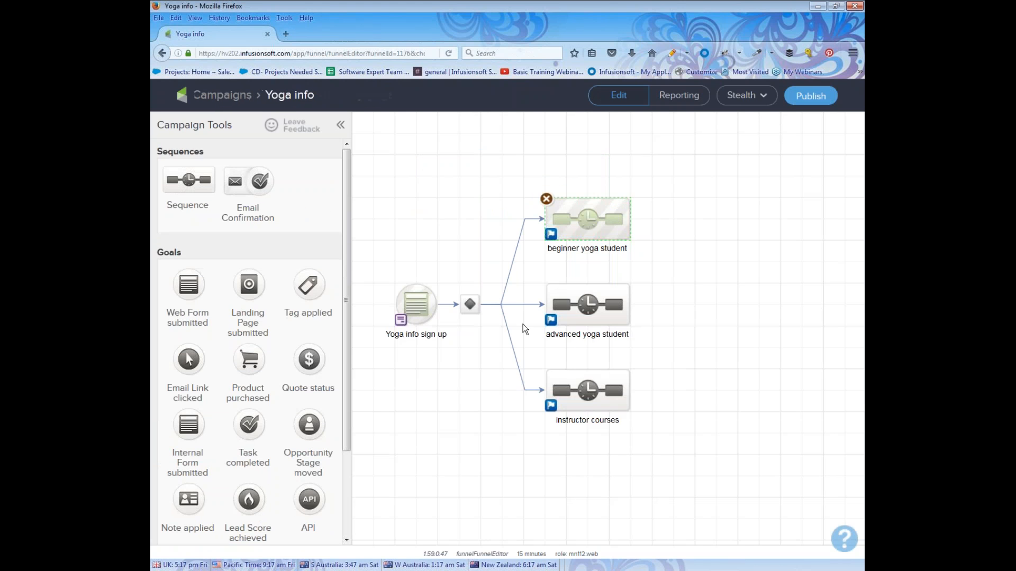
Step: Build the advanced yoga student sequence from a tag step and an email named "wow you know your stuff Advanced", and mark it as Ready
{"action": "double_click", "coordinate": [573, 313]}
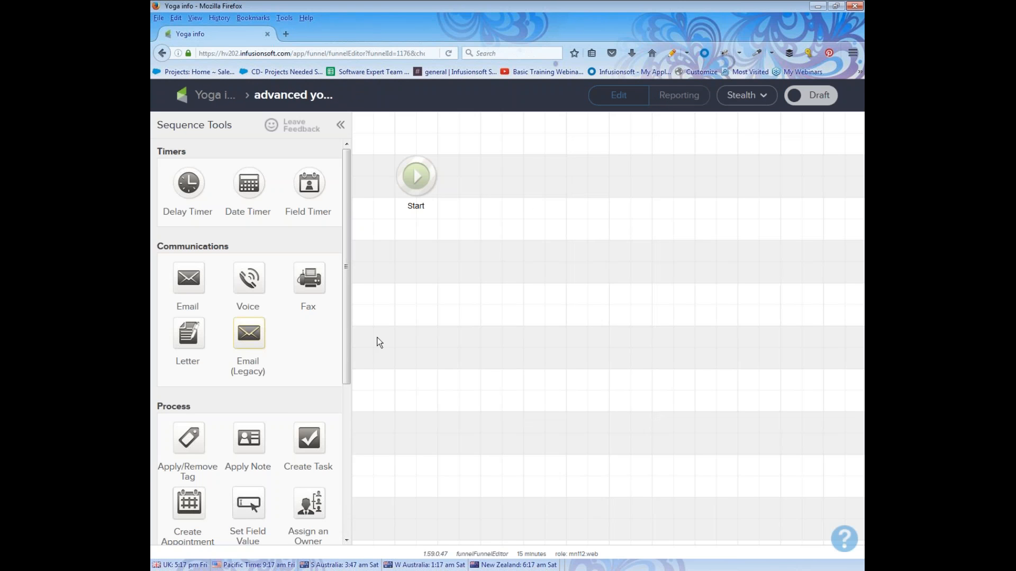
{"action": "left_click_drag", "start_coordinate": [189, 438], "coordinate": [497, 174]}
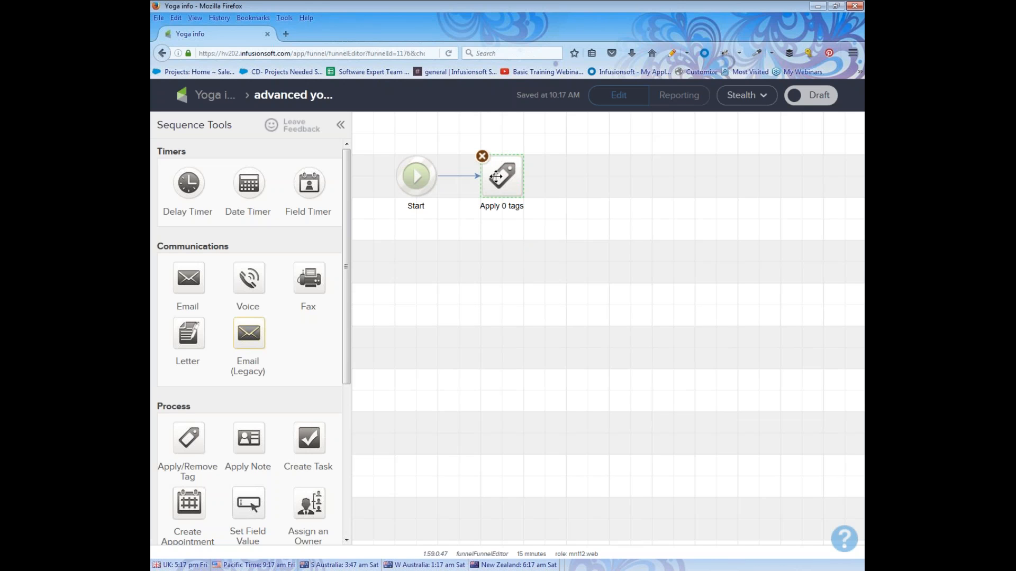
{"action": "left_click_drag", "start_coordinate": [188, 277], "coordinate": [604, 174]}
{"action": "left_click", "coordinate": [608, 207]}
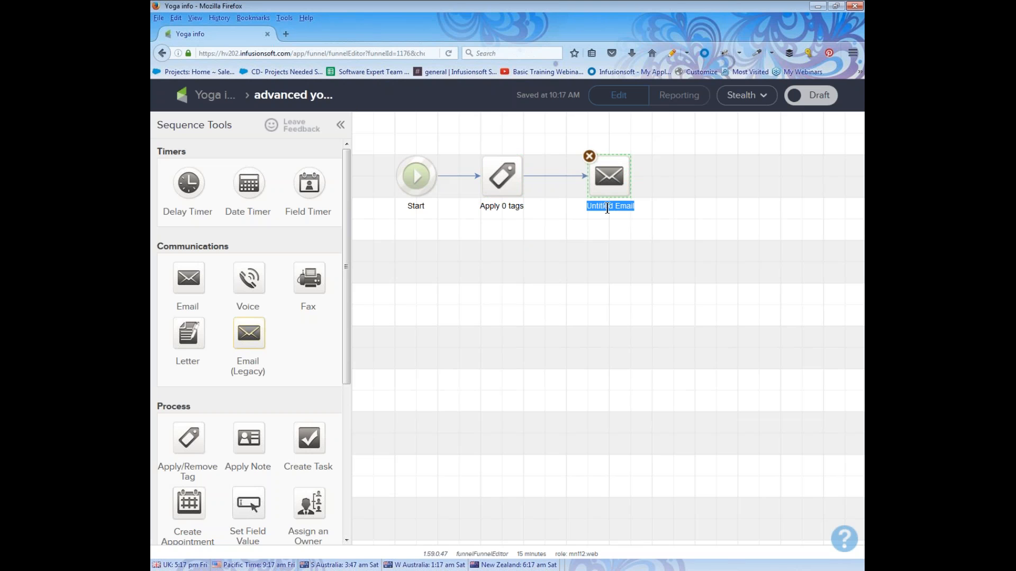
{"action": "type", "text": "wow you know your stuff"}
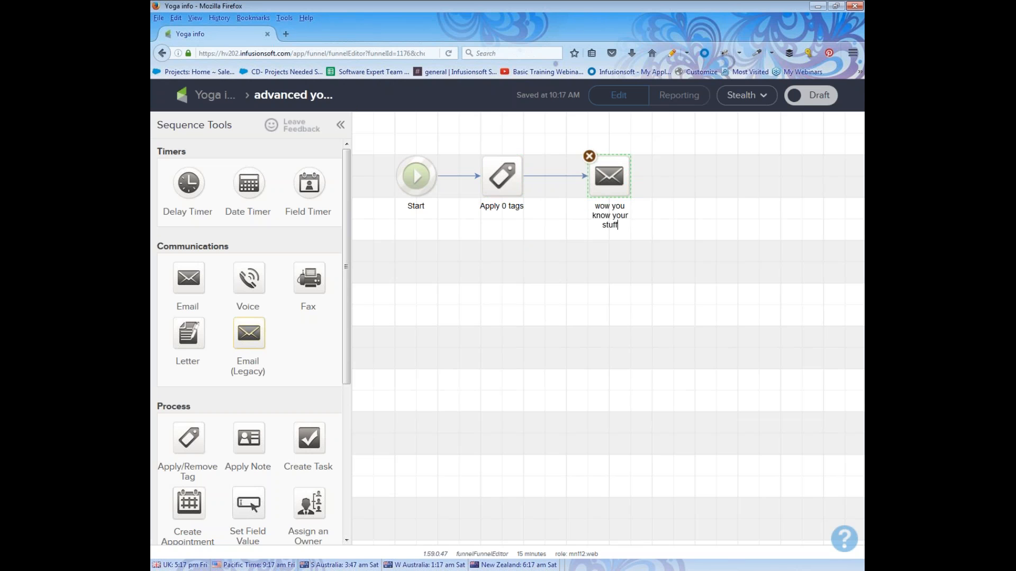
{"action": "key", "text": "Return"}
{"action": "type", "text": "Advanced"}
{"action": "left_click", "coordinate": [809, 99]}
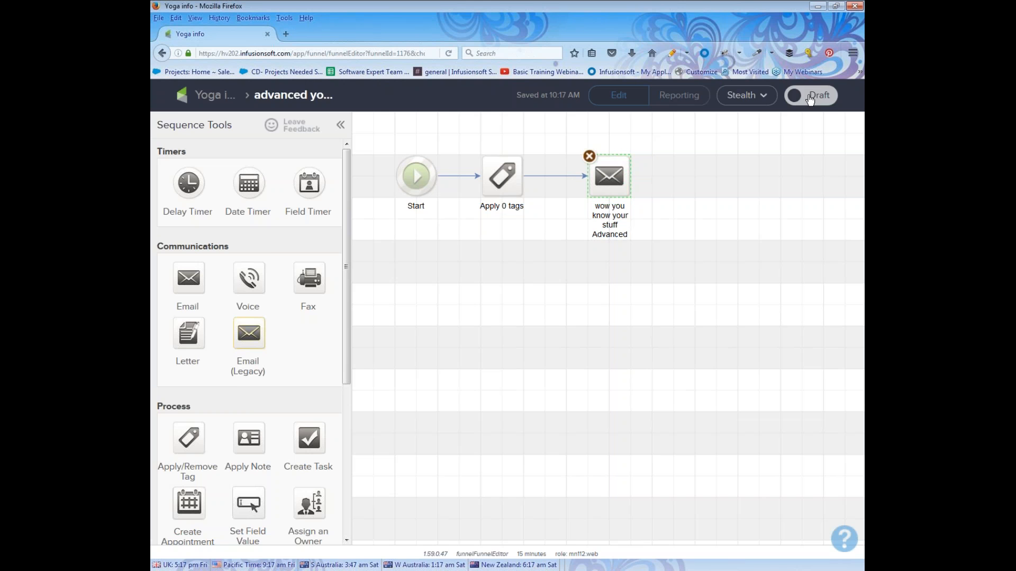
{"action": "left_click", "coordinate": [211, 98]}
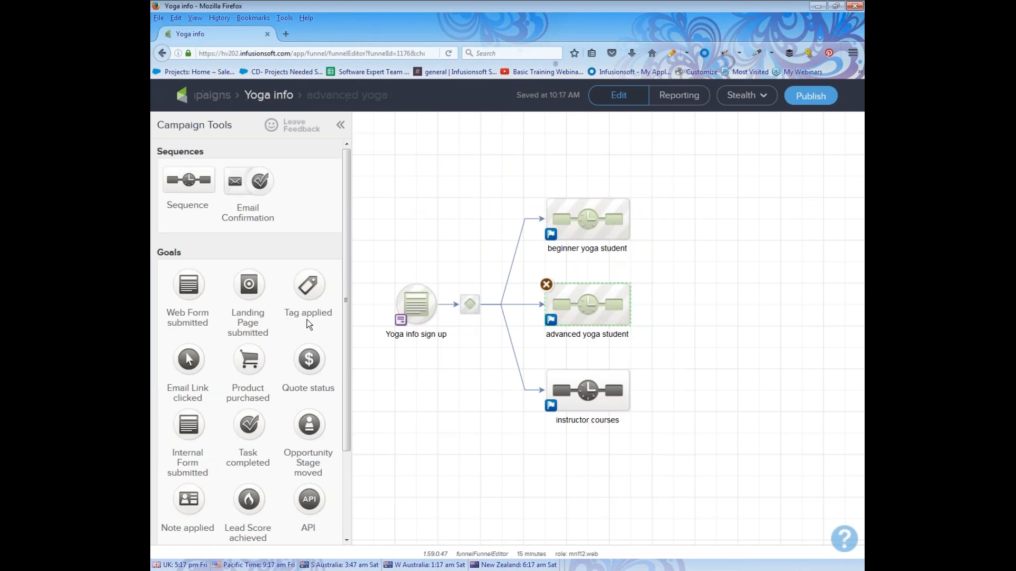
Step: Add a tag step and an email named "here is the info you requested" to the instructor courses sequence
{"action": "left_click_drag", "start_coordinate": [450, 281], "coordinate": [484, 335]}
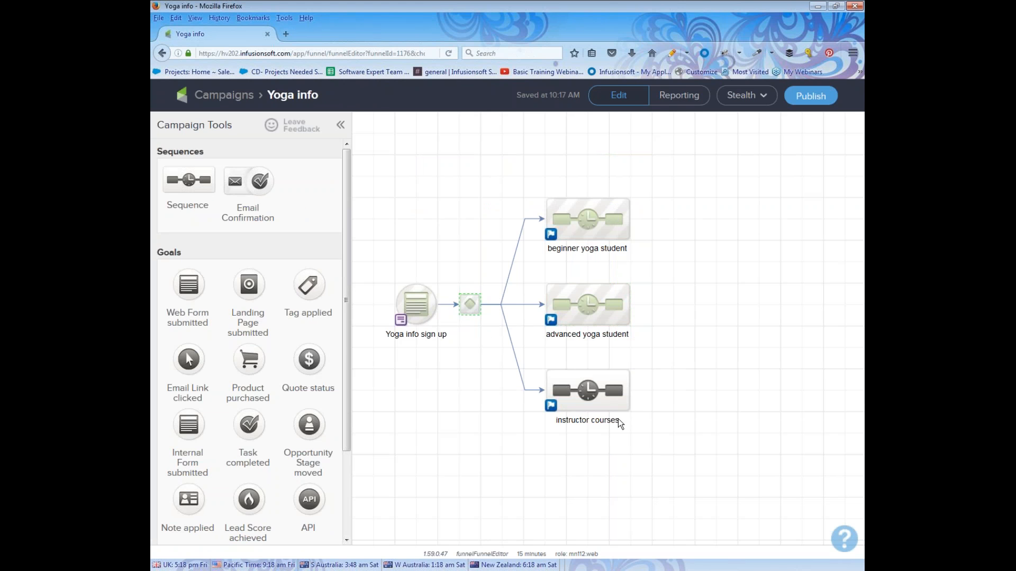
{"action": "double_click", "coordinate": [590, 394]}
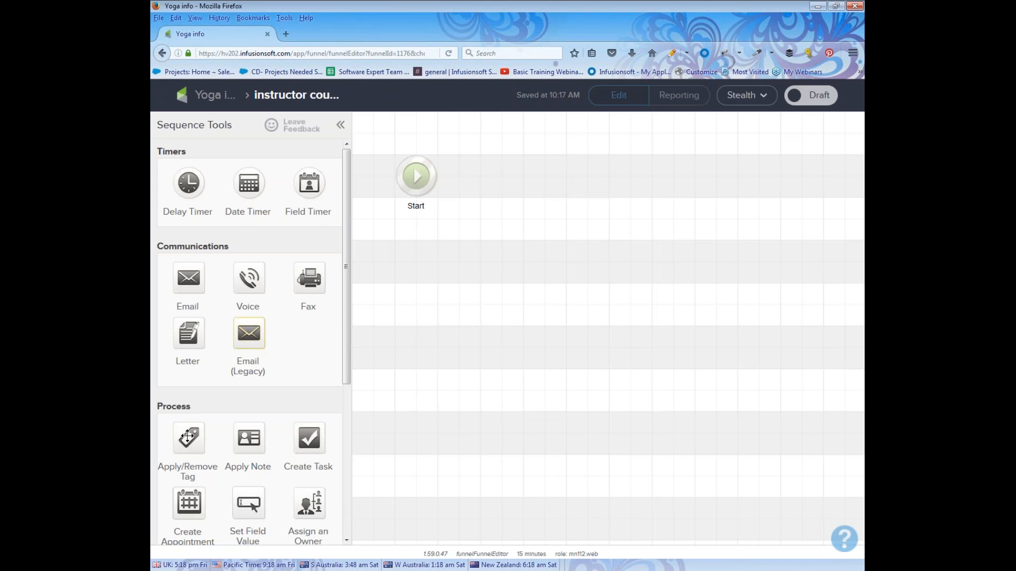
{"action": "left_click_drag", "start_coordinate": [188, 437], "coordinate": [501, 176]}
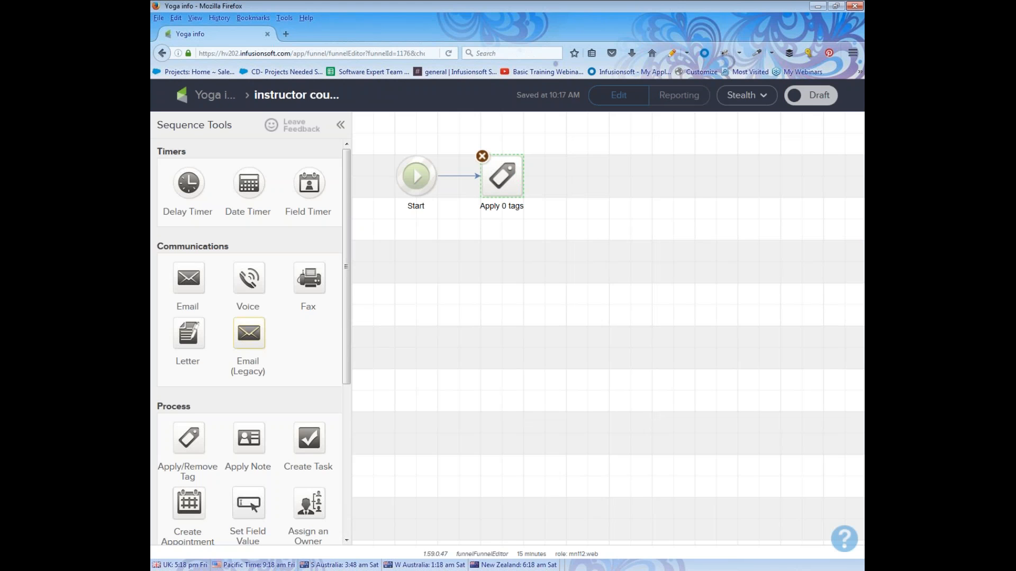
{"action": "left_click_drag", "start_coordinate": [189, 280], "coordinate": [585, 177]}
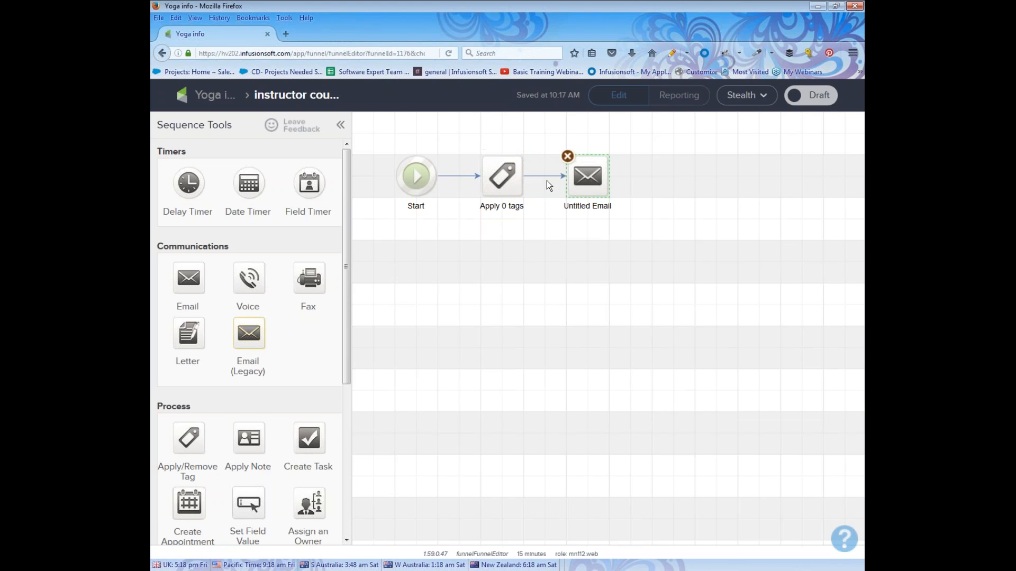
{"action": "left_click", "coordinate": [574, 208]}
{"action": "type", "text": "here is the info you requested"}
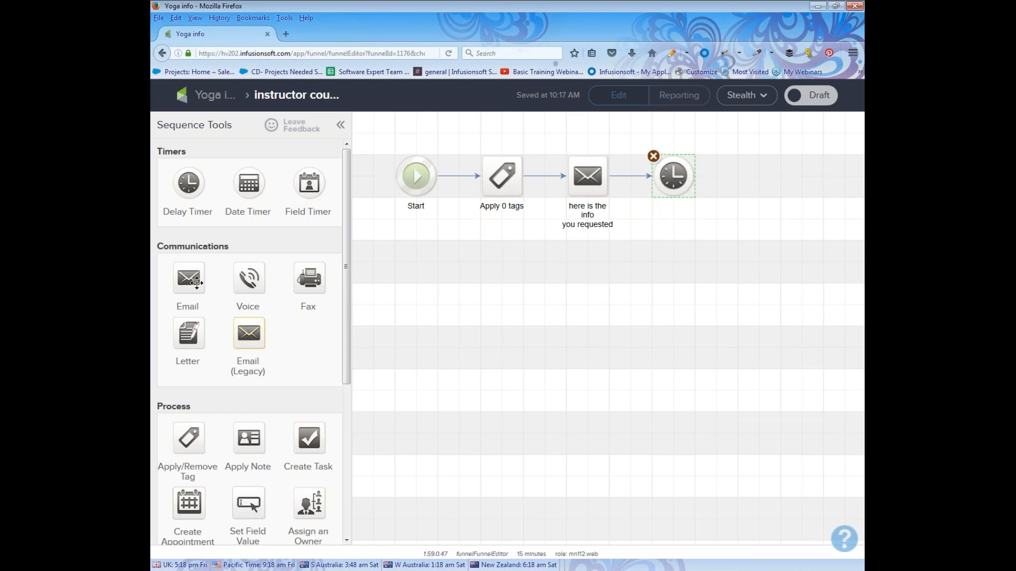
Step: Add a delay timer and a second email after the info email, and mark the instructor courses sequence as Ready
{"action": "left_click_drag", "start_coordinate": [196, 283], "coordinate": [779, 176]}
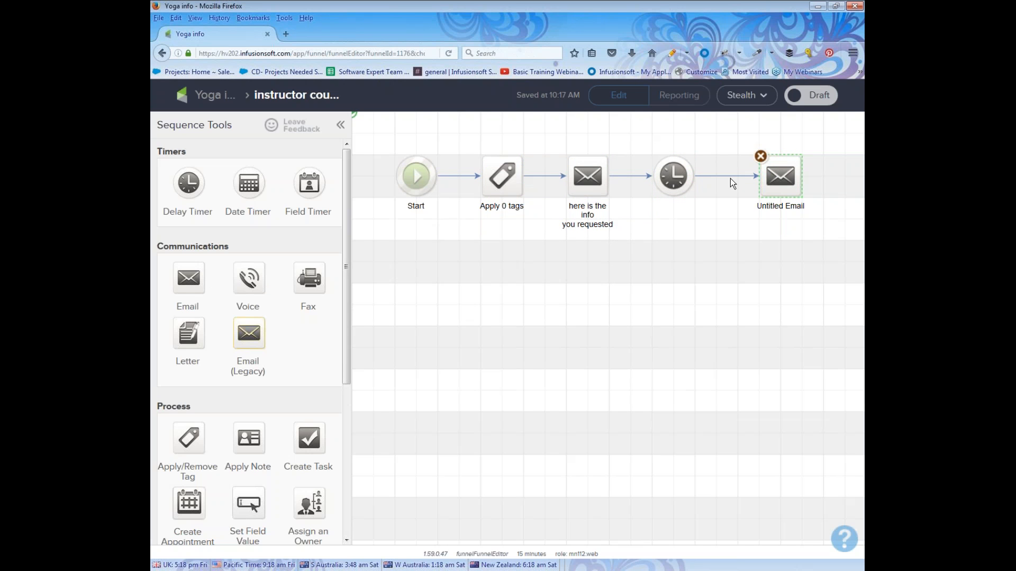
{"action": "left_click", "coordinate": [801, 98]}
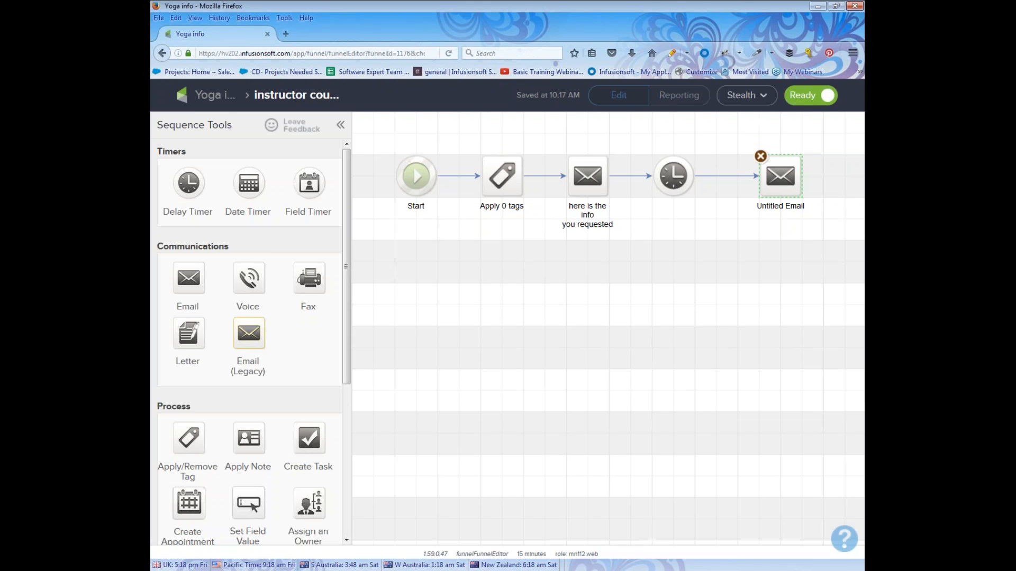
{"action": "left_click", "coordinate": [213, 98]}
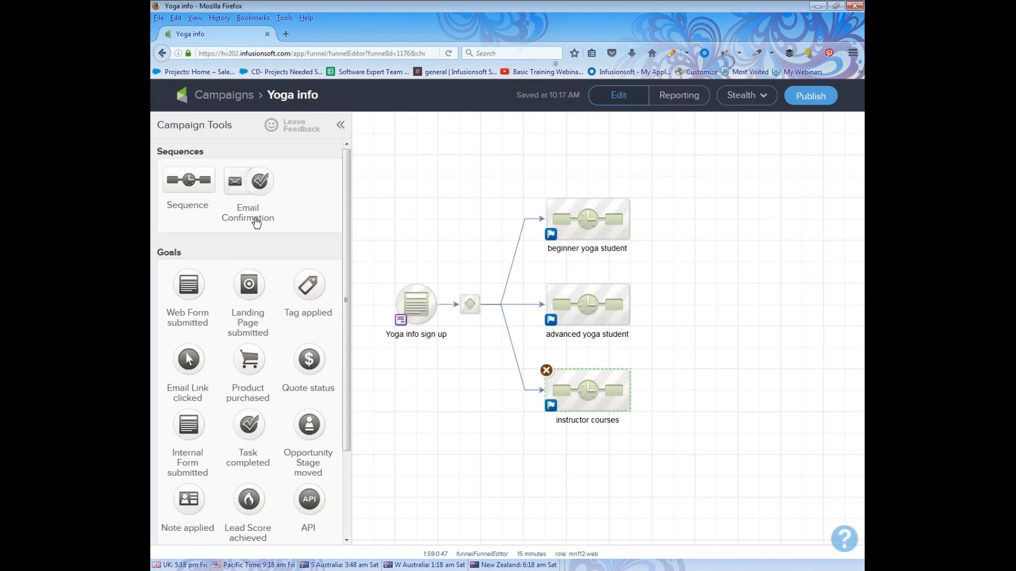
Step: Review the campaign checklist and publish the Yoga info campaign
{"action": "left_click_drag", "start_coordinate": [380, 266], "coordinate": [444, 358]}
{"action": "left_click_drag", "start_coordinate": [508, 163], "coordinate": [658, 446]}
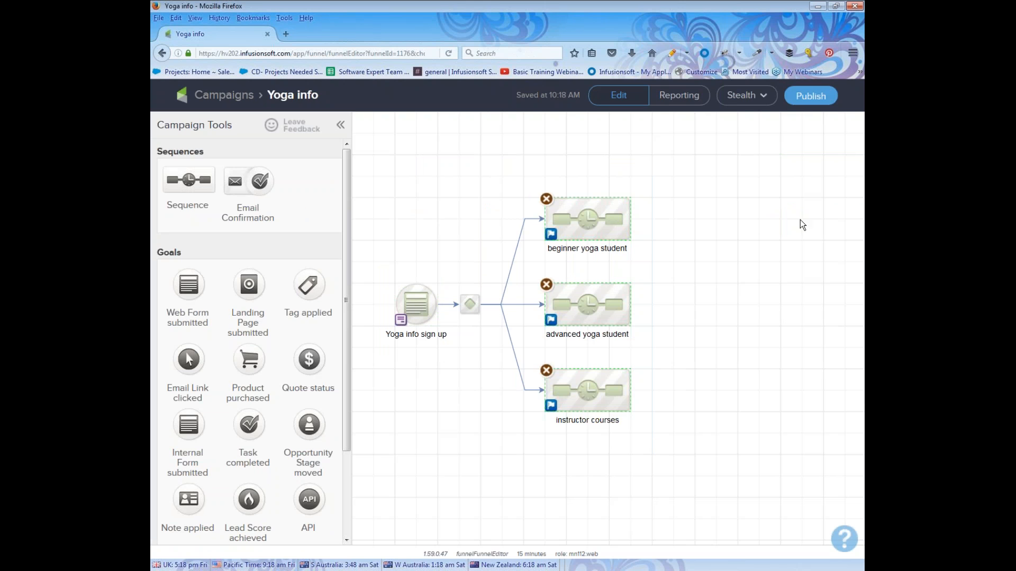
{"action": "left_click", "coordinate": [803, 99]}
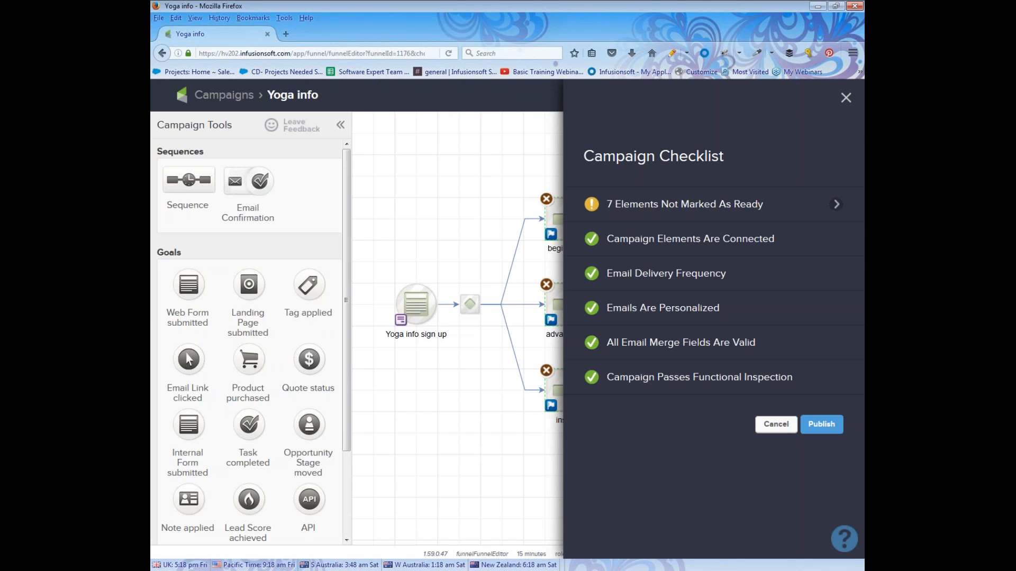
{"action": "mouse_move", "coordinate": [613, 209]}
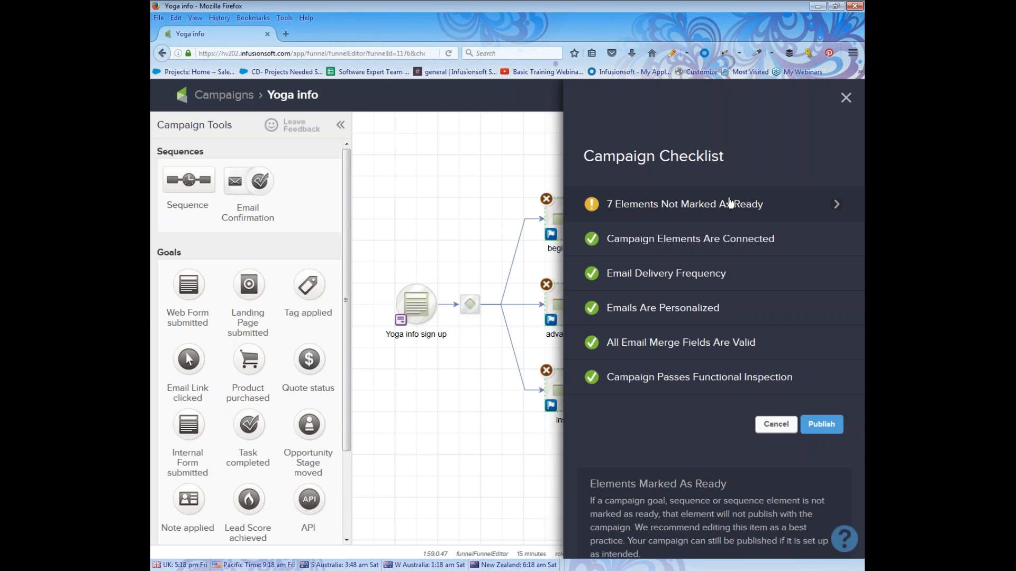
{"action": "mouse_move", "coordinate": [610, 386]}
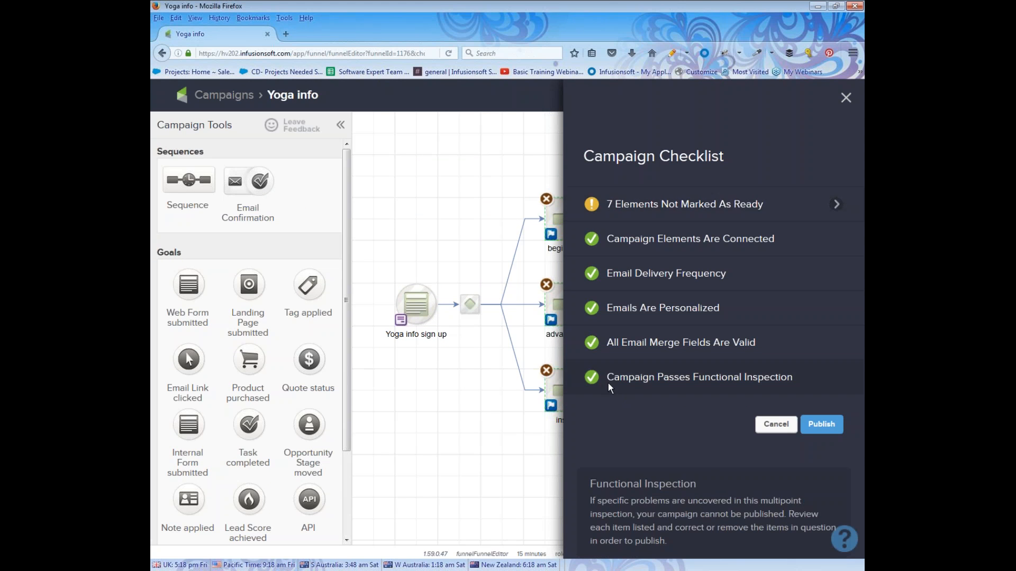
{"action": "left_click_drag", "start_coordinate": [609, 386], "coordinate": [813, 372]}
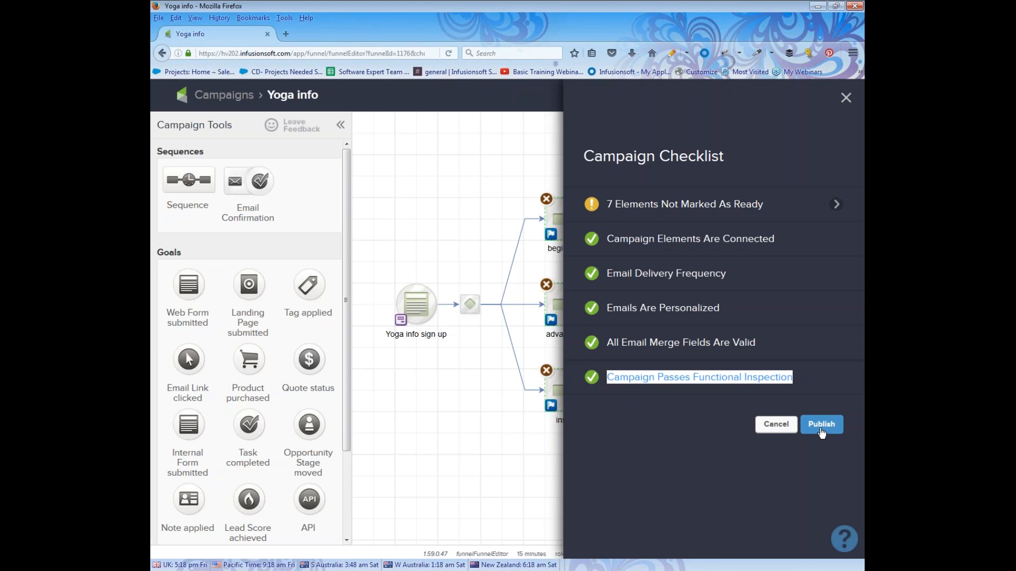
{"action": "left_click", "coordinate": [822, 430]}
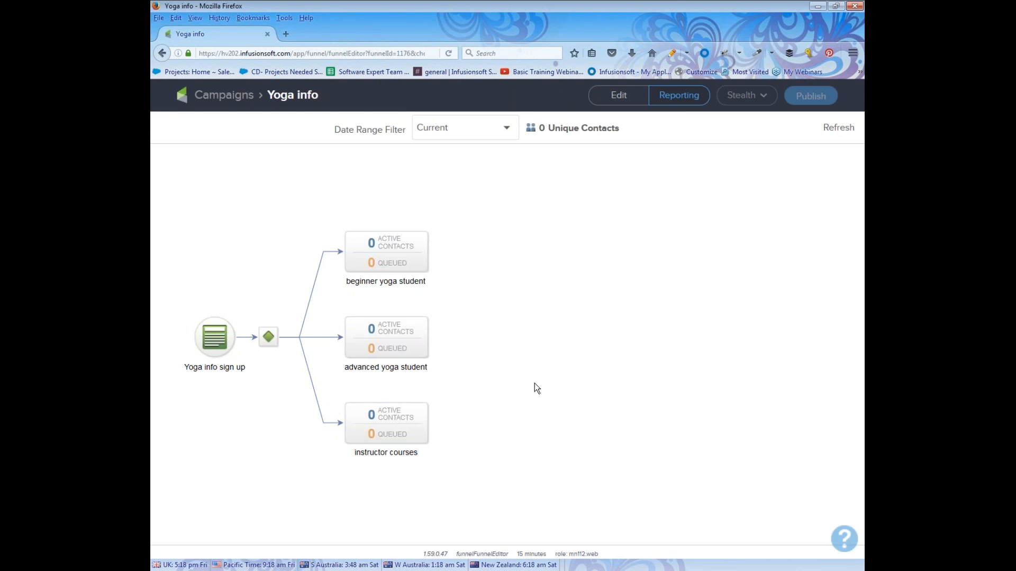
Step: Test the Yoga info sign up web form as a listed test contact, choosing Beginner Yoga Student and submitting it
{"action": "left_click", "coordinate": [621, 99]}
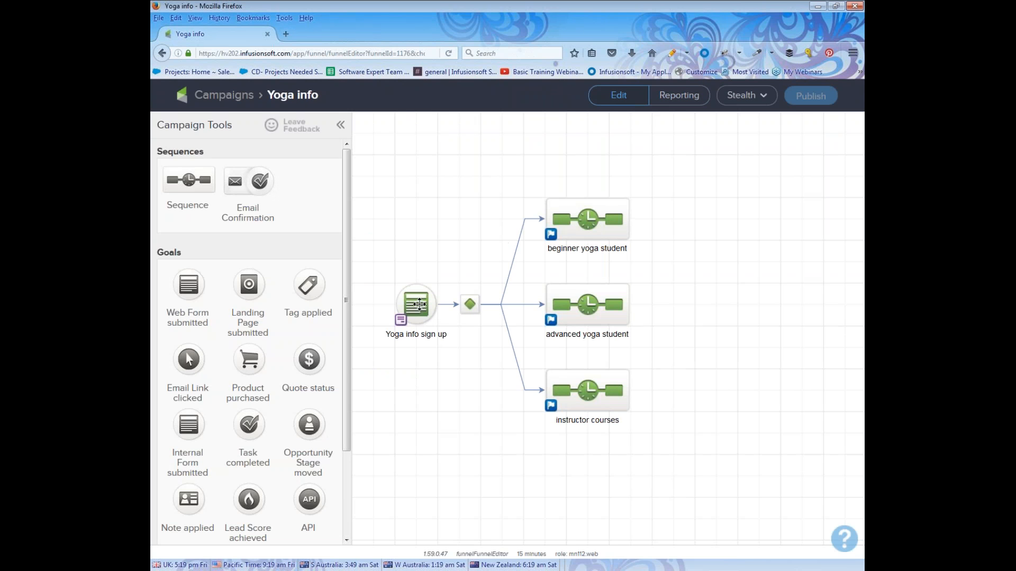
{"action": "double_click", "coordinate": [419, 305]}
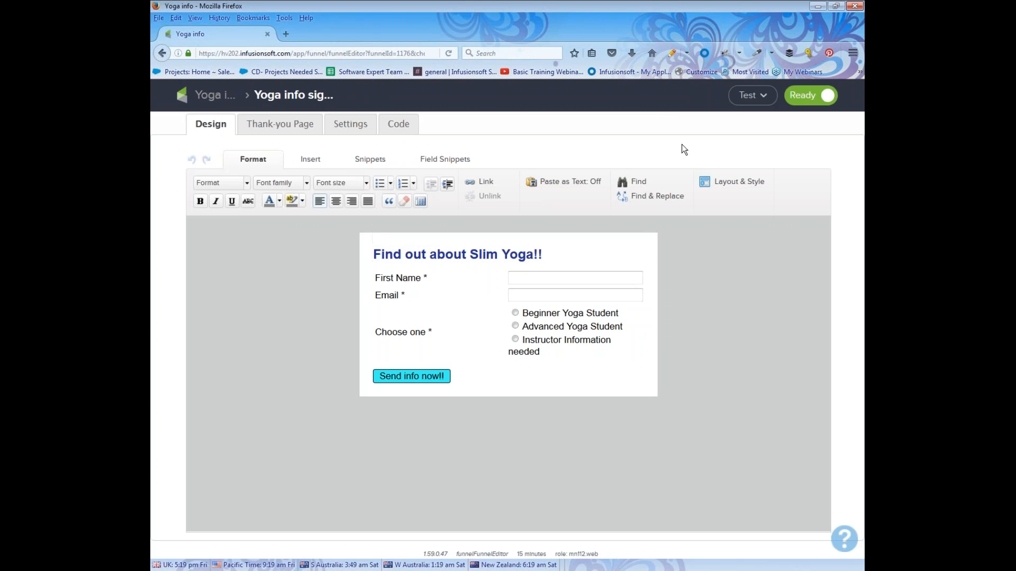
{"action": "left_click", "coordinate": [754, 96]}
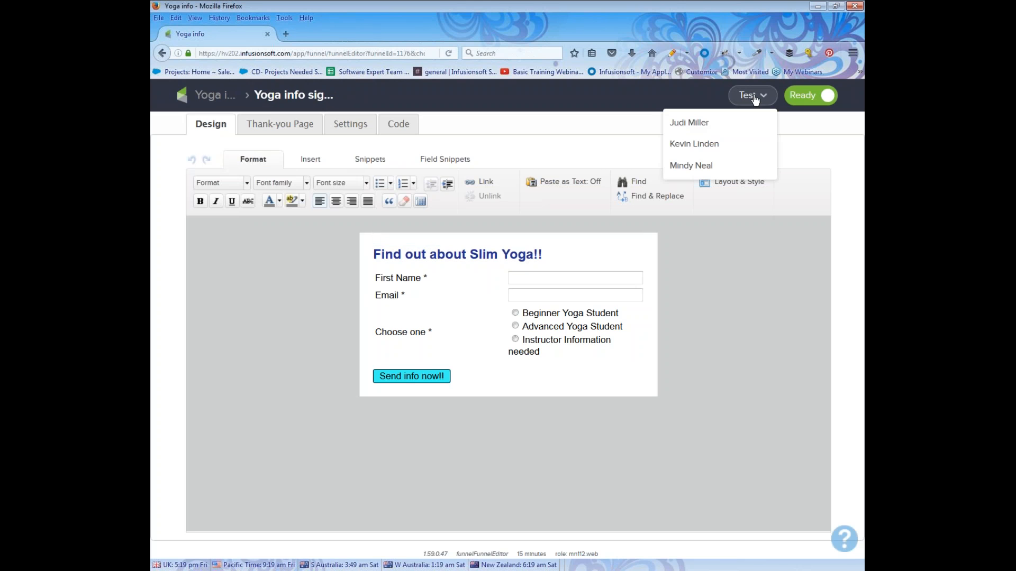
{"action": "left_click", "coordinate": [707, 123]}
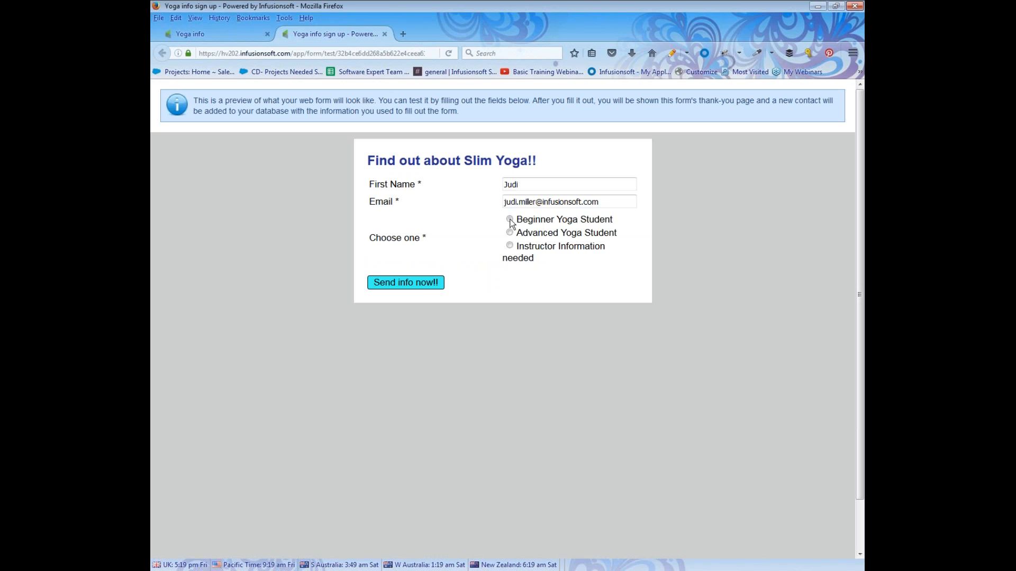
{"action": "left_click", "coordinate": [510, 219]}
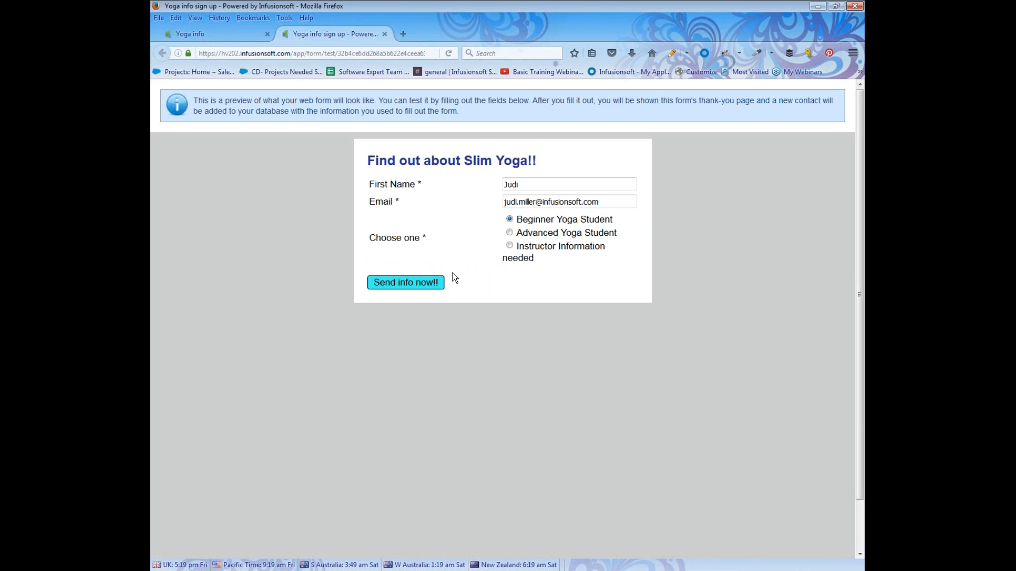
{"action": "left_click", "coordinate": [420, 283]}
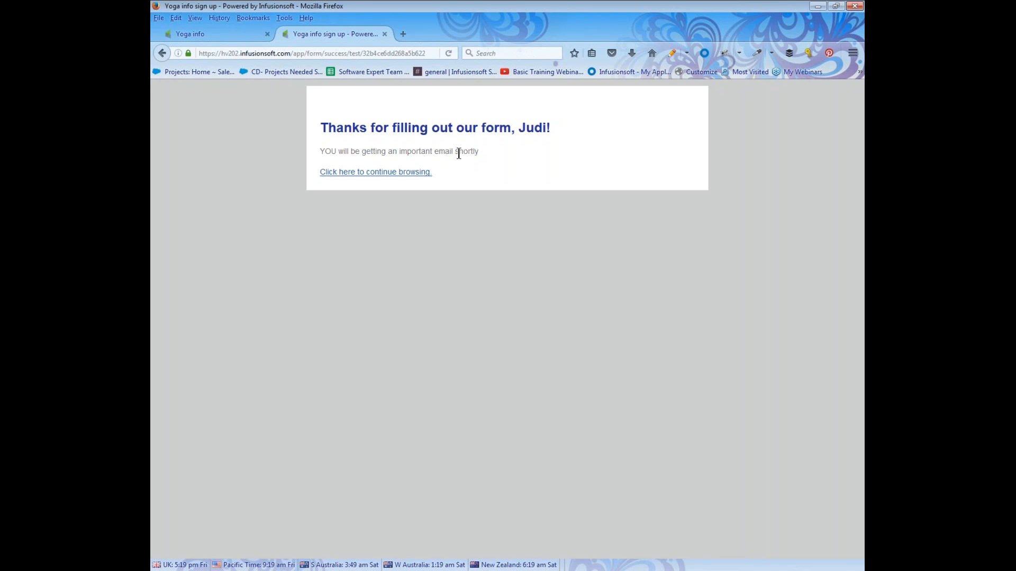
Step: Return to the campaign list, search the contacts for the test contact's first name, and open that contact's record
{"action": "left_click", "coordinate": [239, 35]}
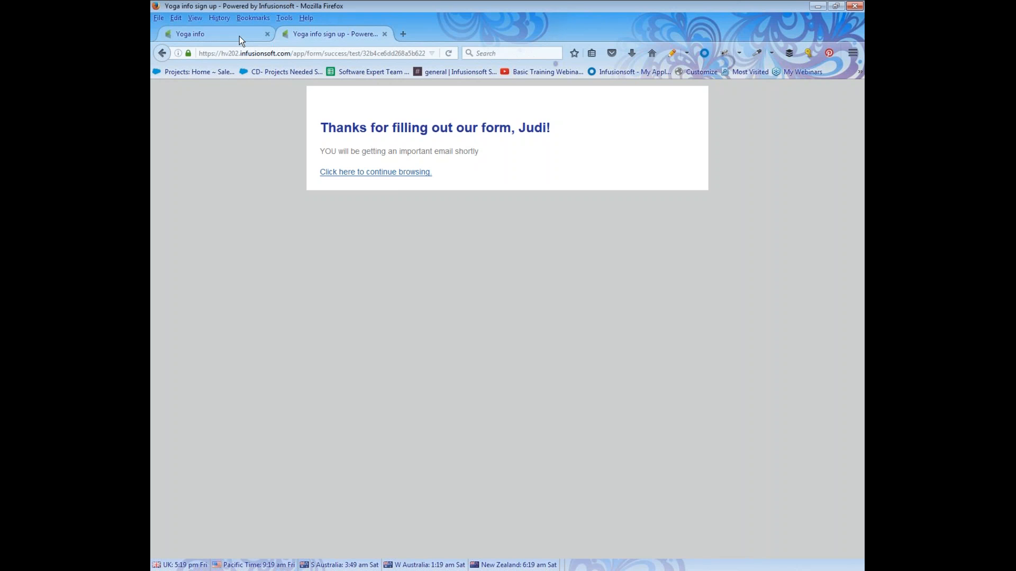
{"action": "left_click", "coordinate": [216, 95]}
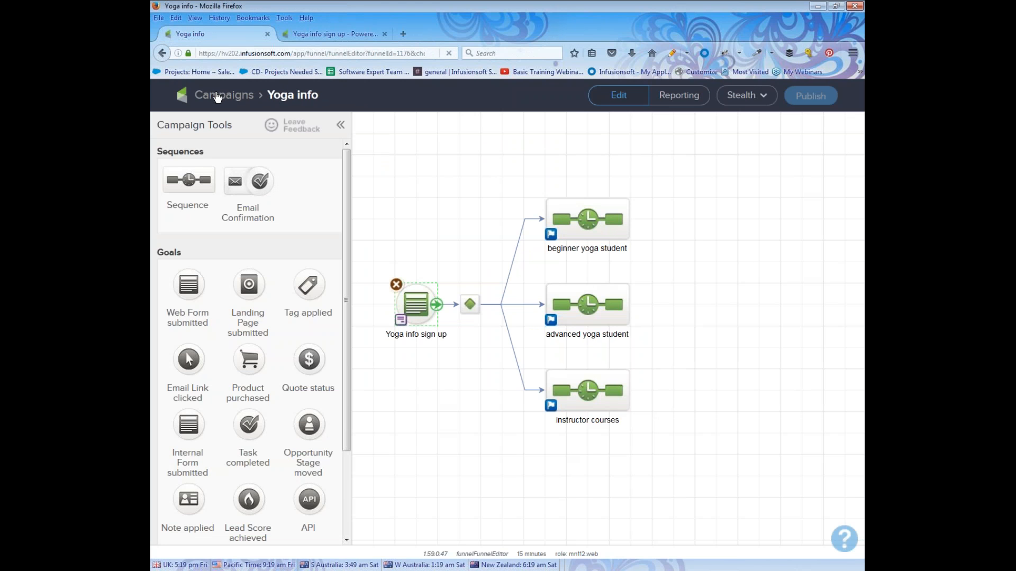
{"action": "left_click", "coordinate": [217, 96]}
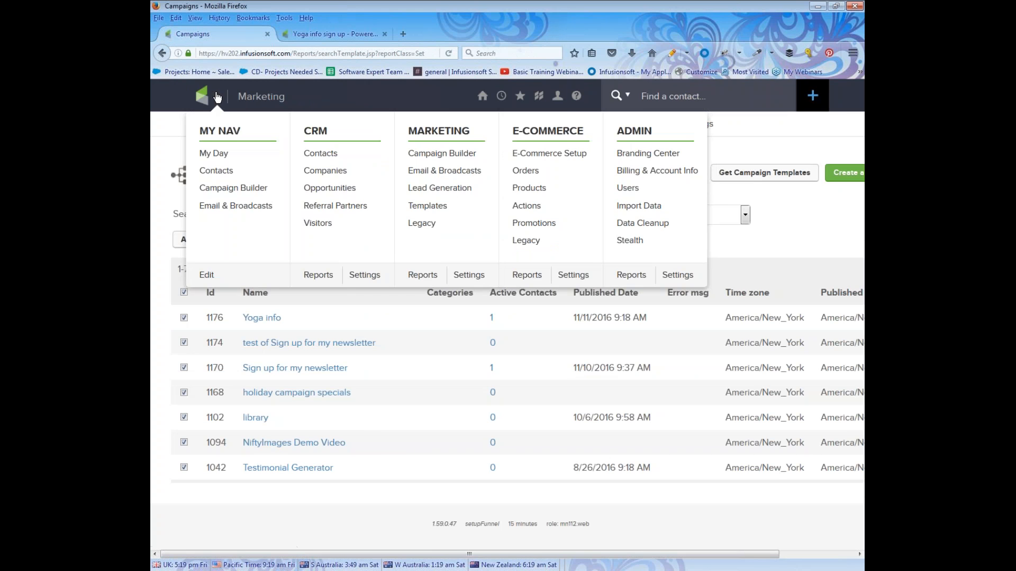
{"action": "left_click", "coordinate": [646, 94]}
{"action": "type", "text": "jadi"}
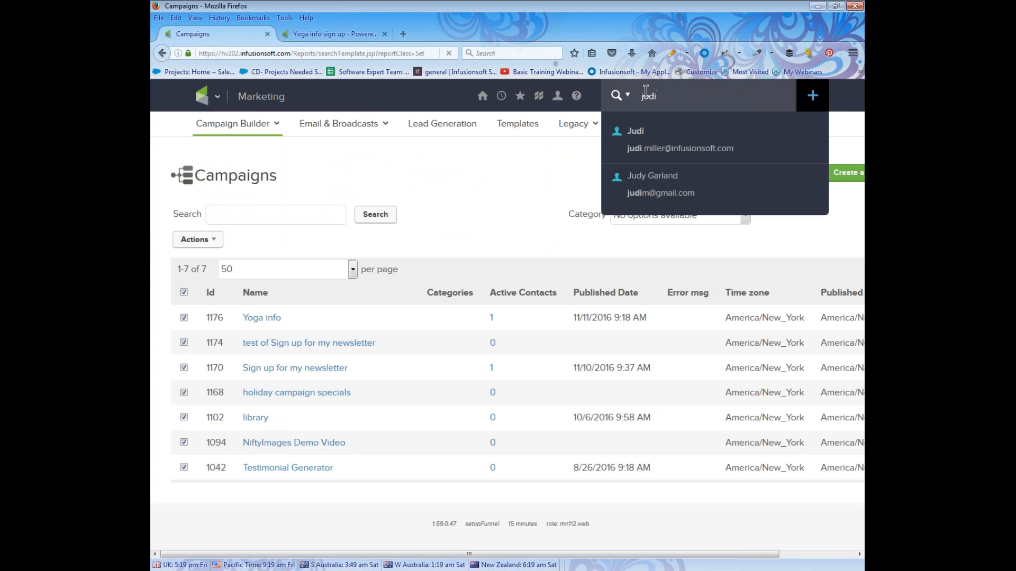
{"action": "key", "text": "Return"}
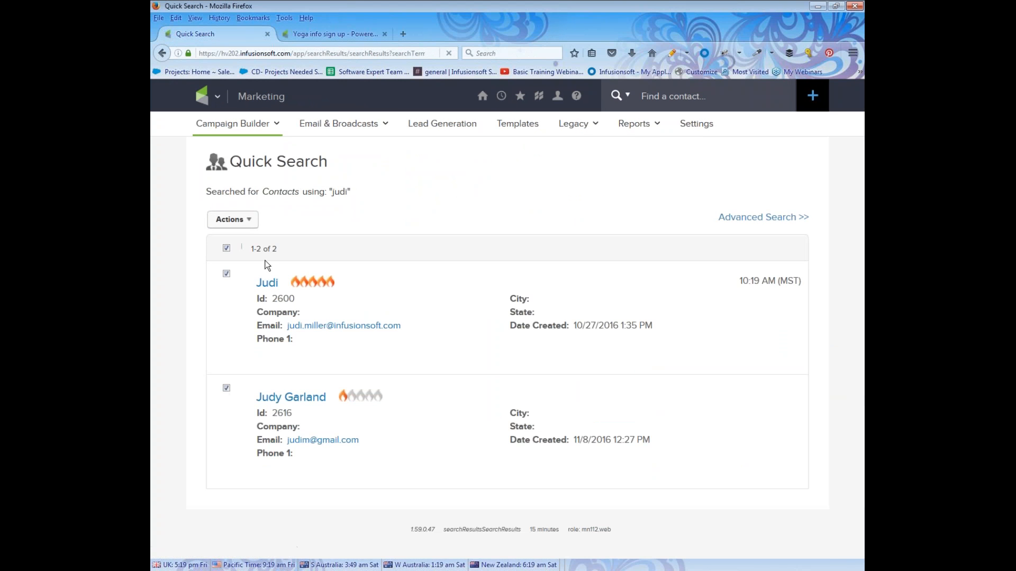
{"action": "left_click", "coordinate": [269, 285]}
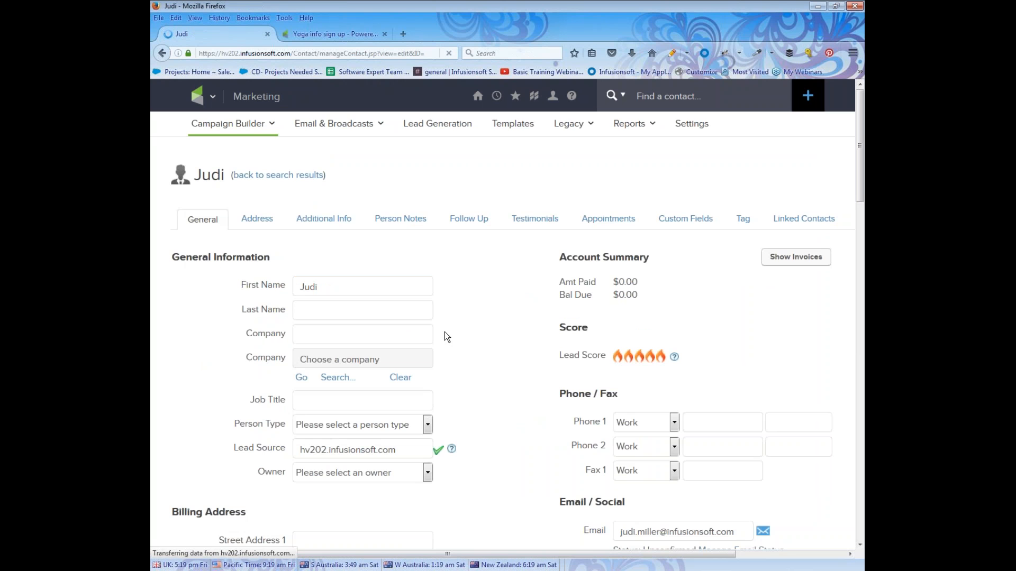
Step: Check the Tags section of the contact record for the beginner yoga student tag
{"action": "scroll", "coordinate": [487, 339], "scroll_direction": "down", "scroll_amount": 6}
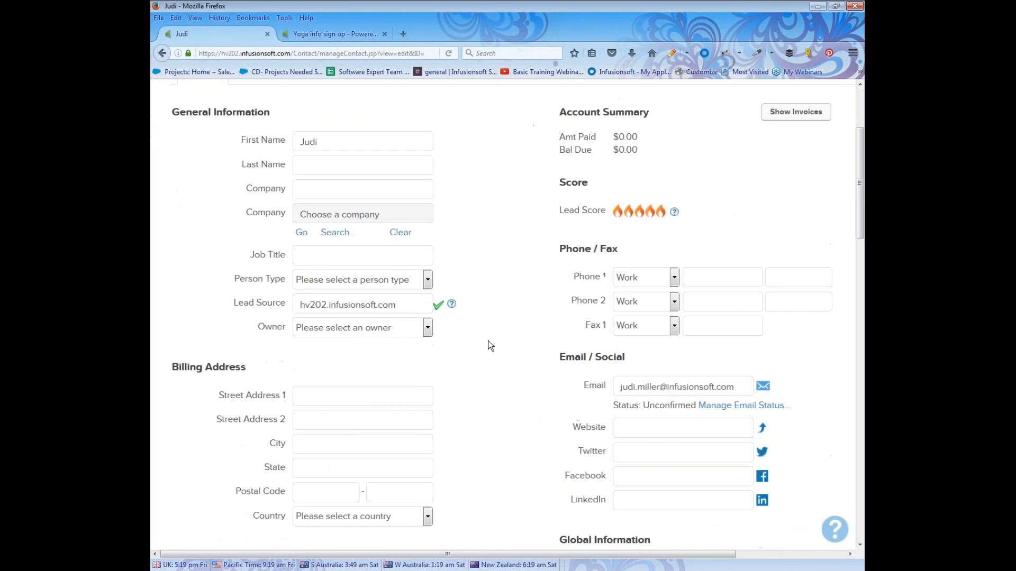
{"action": "scroll", "coordinate": [487, 341], "scroll_direction": "down", "scroll_amount": 1}
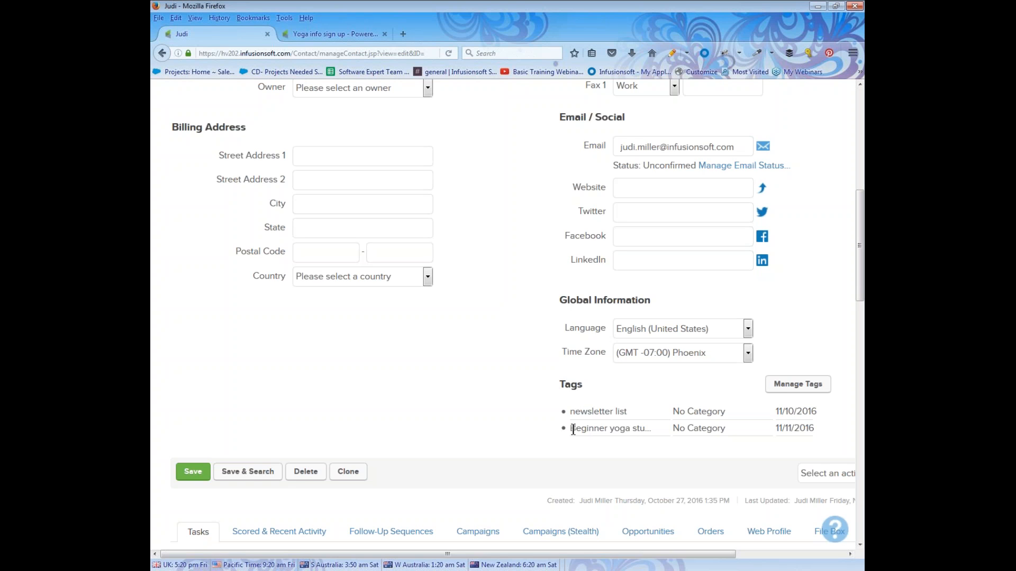
{"action": "left_click_drag", "start_coordinate": [572, 430], "coordinate": [652, 429]}
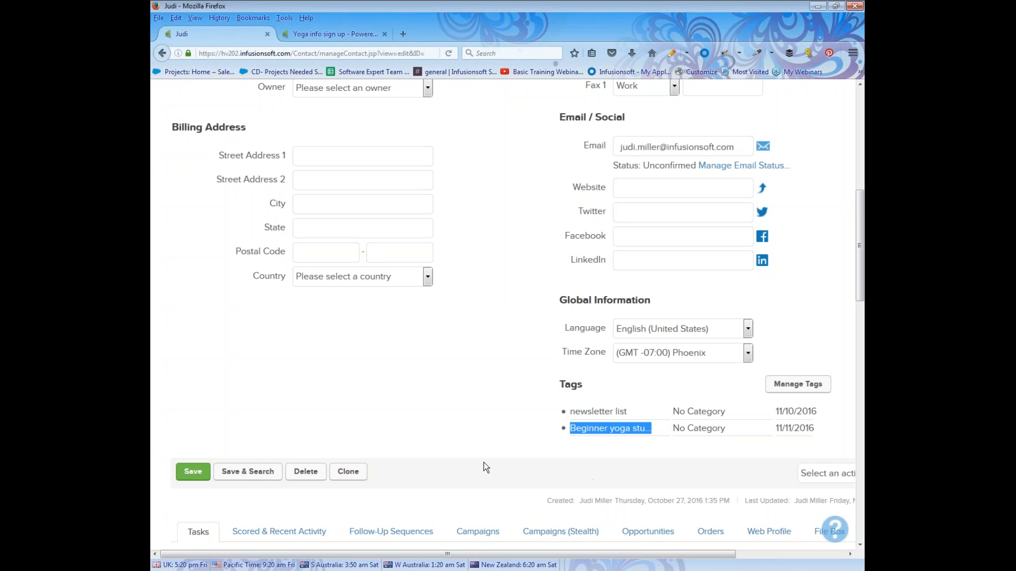
{"action": "left_click", "coordinate": [442, 456]}
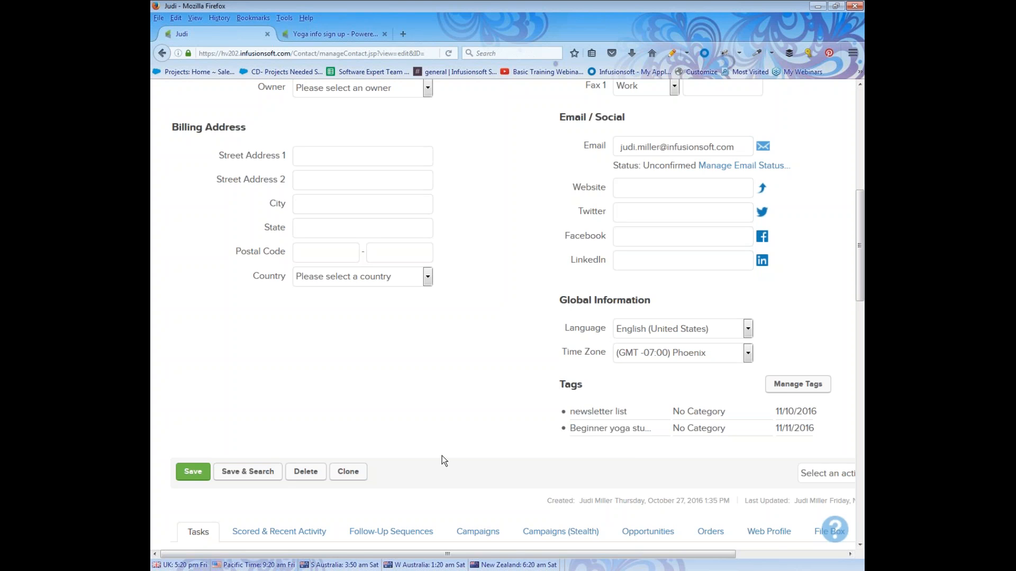
{"action": "scroll", "coordinate": [445, 462], "scroll_direction": "up", "scroll_amount": 7}
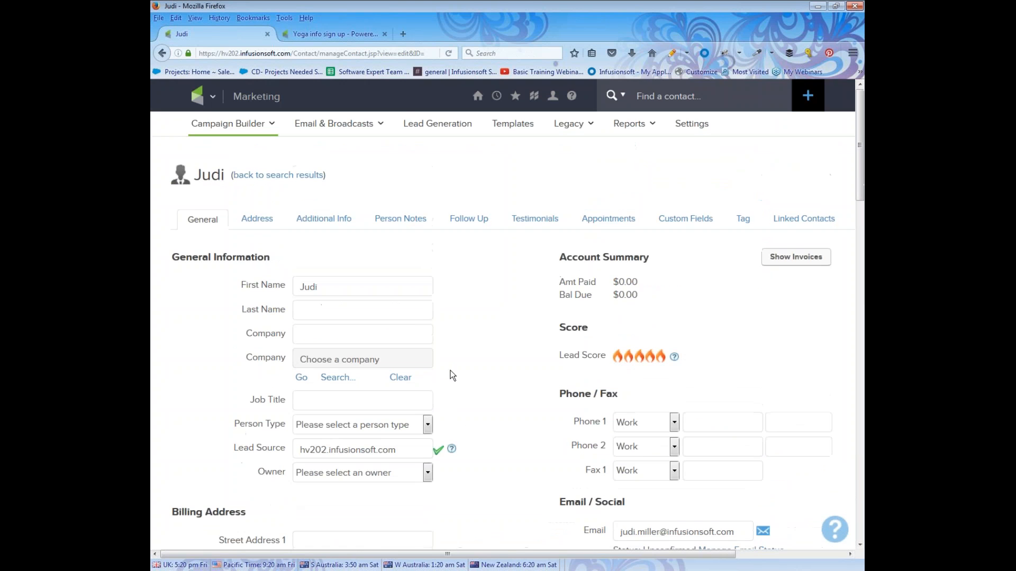
Step: Reopen the Yoga info campaign and add a sequence named "free class" that follows both the beginner and advanced yoga student sequences
{"action": "left_click", "coordinate": [206, 96]}
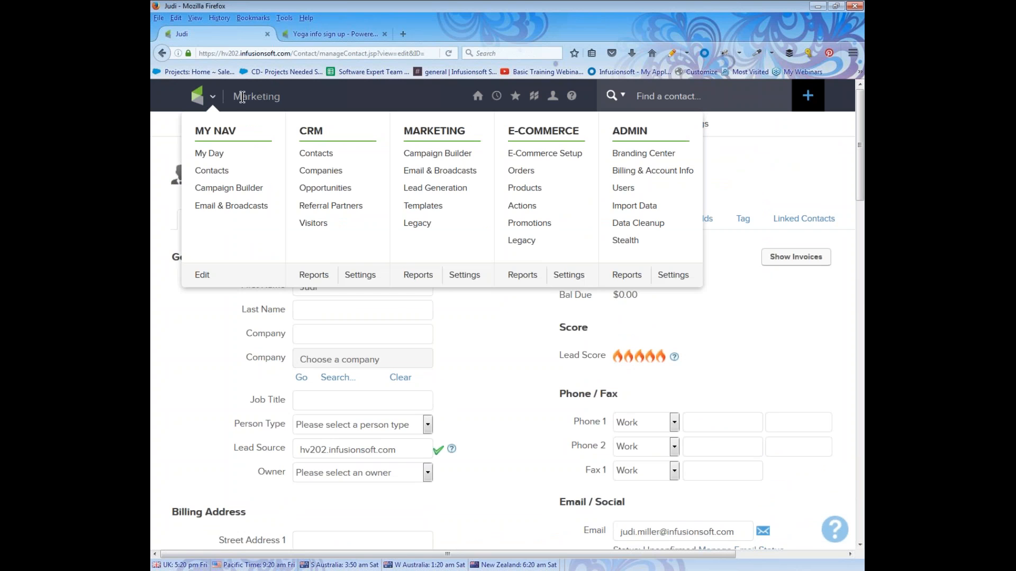
{"action": "left_click", "coordinate": [450, 154]}
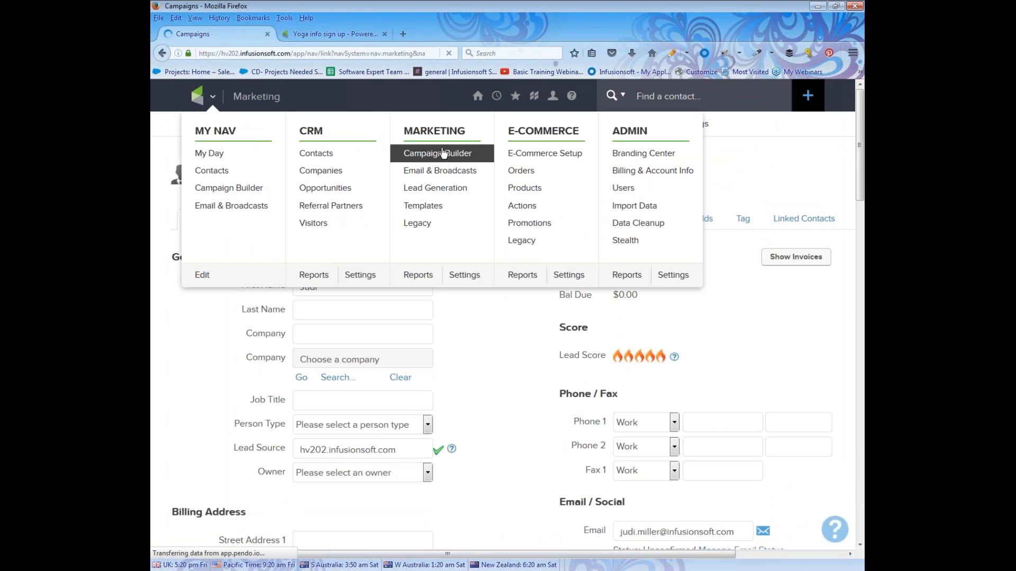
{"action": "left_click", "coordinate": [253, 319]}
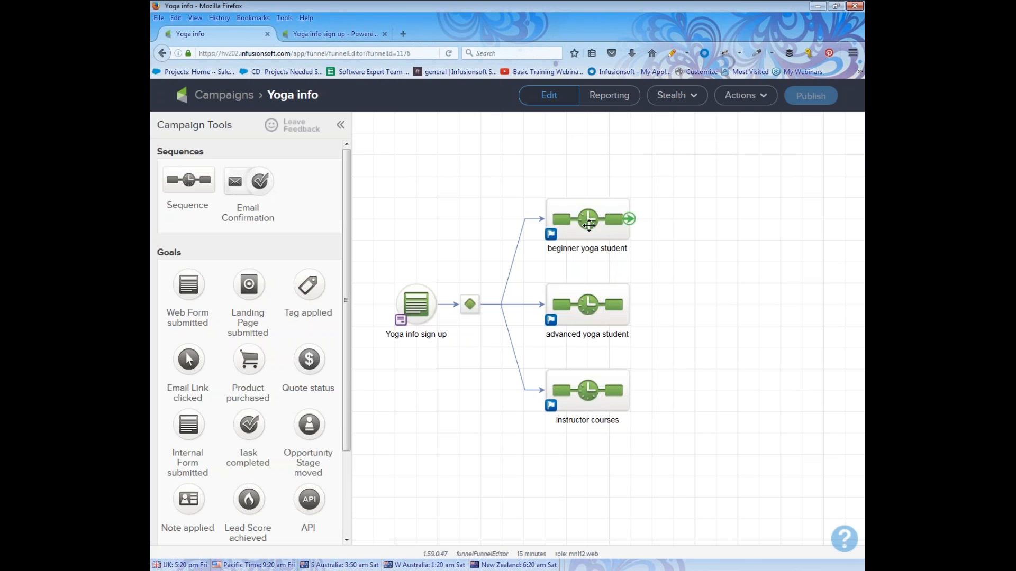
{"action": "mouse_move", "coordinate": [629, 305]}
{"action": "left_click_drag", "start_coordinate": [183, 180], "coordinate": [694, 242]}
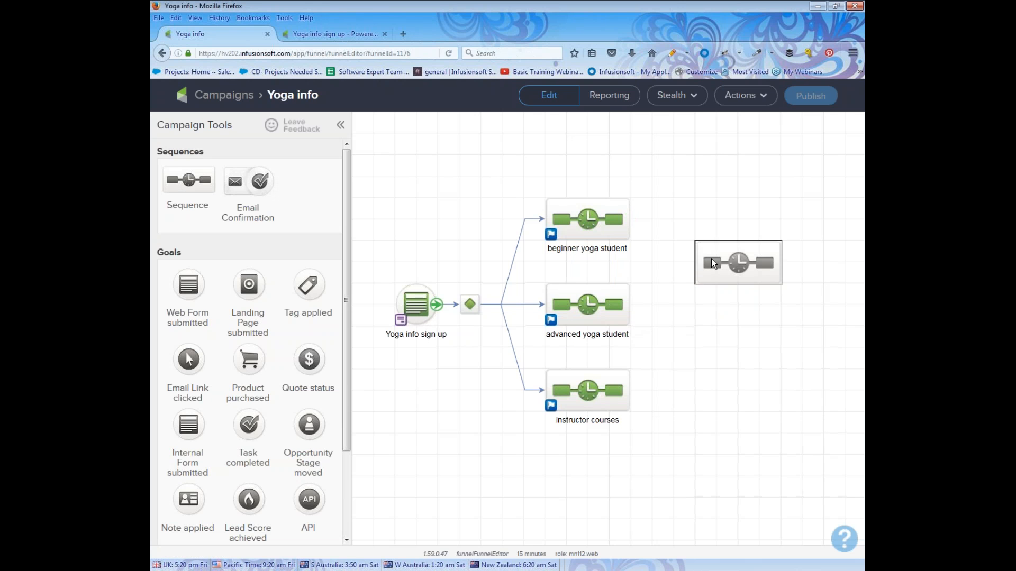
{"action": "left_click_drag", "start_coordinate": [629, 219], "coordinate": [702, 263]}
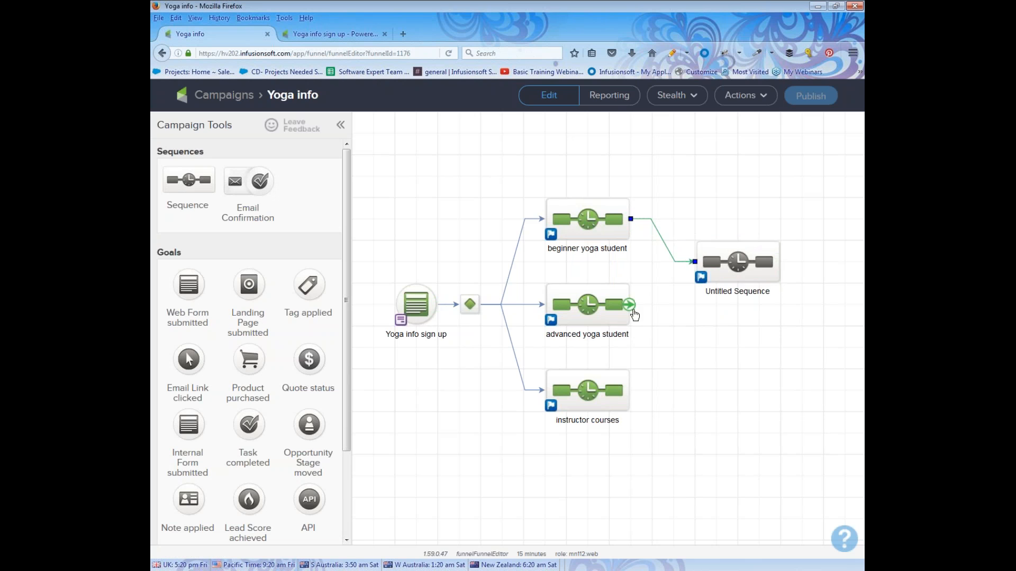
{"action": "left_click_drag", "start_coordinate": [630, 304], "coordinate": [735, 264]}
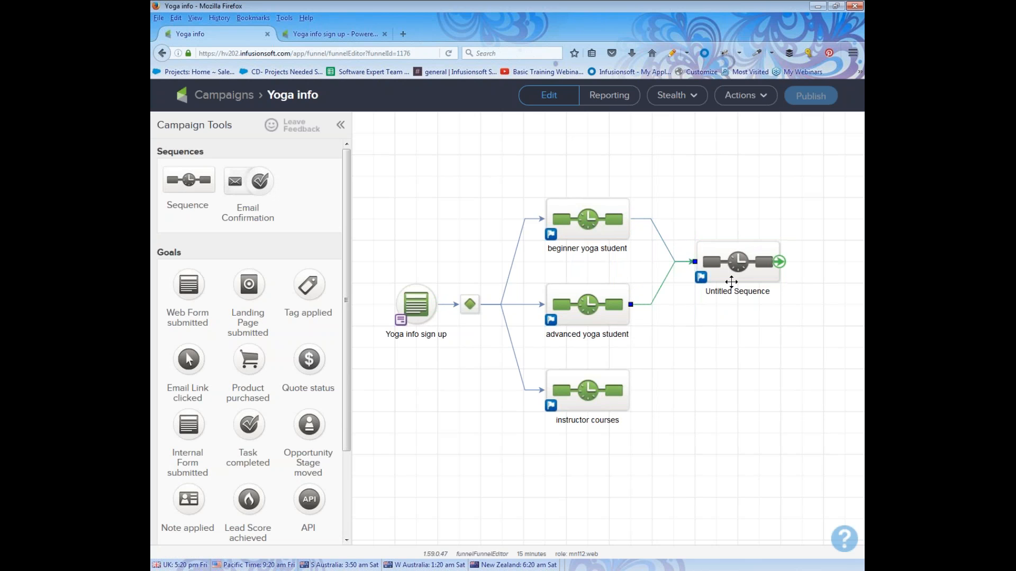
{"action": "left_click", "coordinate": [738, 292]}
{"action": "type", "text": "free class"}
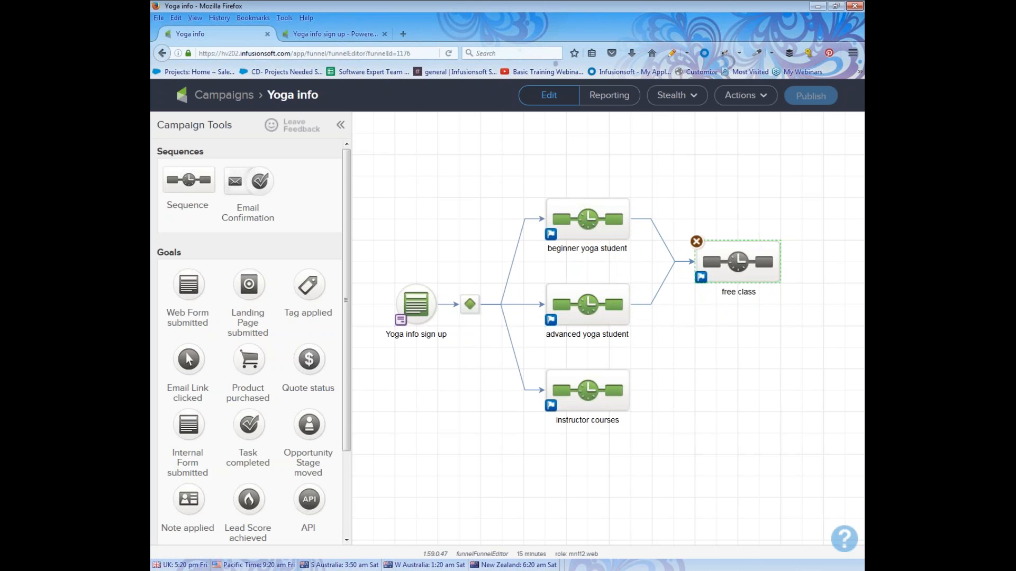
Step: Add a web form goal named "survey of experience" and connect the instructor courses sequence to it
{"action": "left_click_drag", "start_coordinate": [535, 350], "coordinate": [653, 452]}
{"action": "mouse_move", "coordinate": [607, 424]}
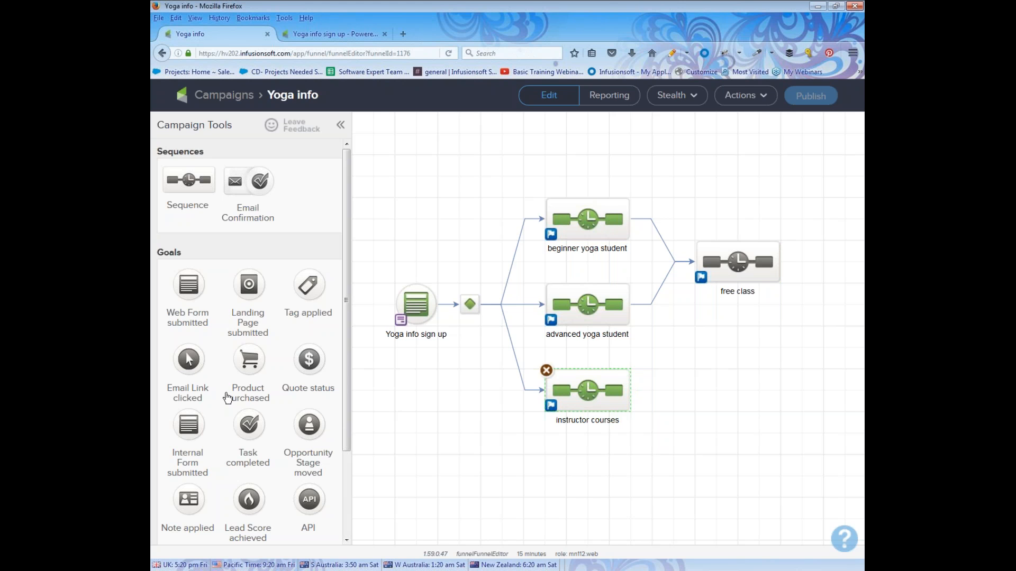
{"action": "left_click_drag", "start_coordinate": [188, 284], "coordinate": [694, 402]}
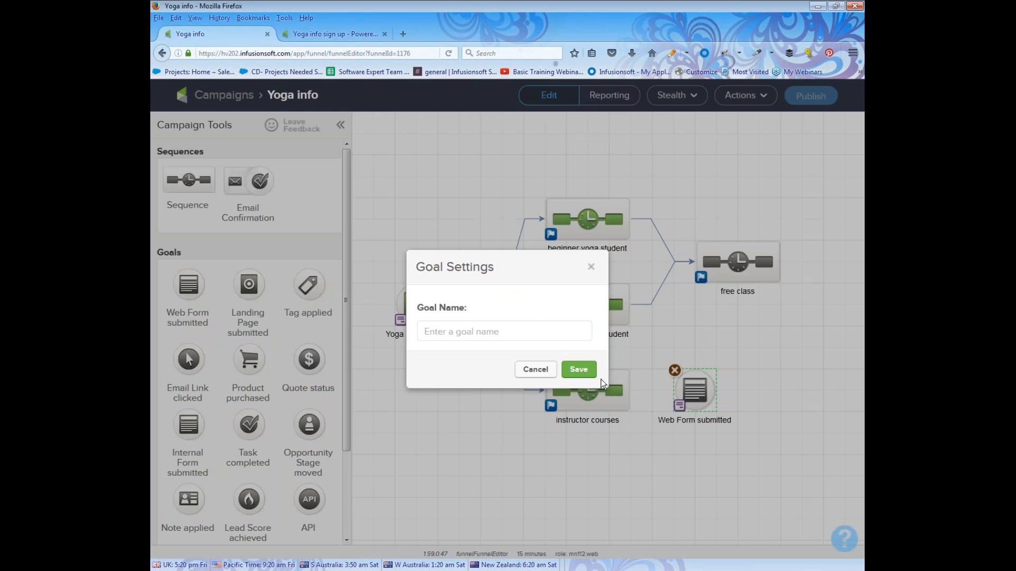
{"action": "type", "text": "survey of experience"}
{"action": "left_click", "coordinate": [587, 372]}
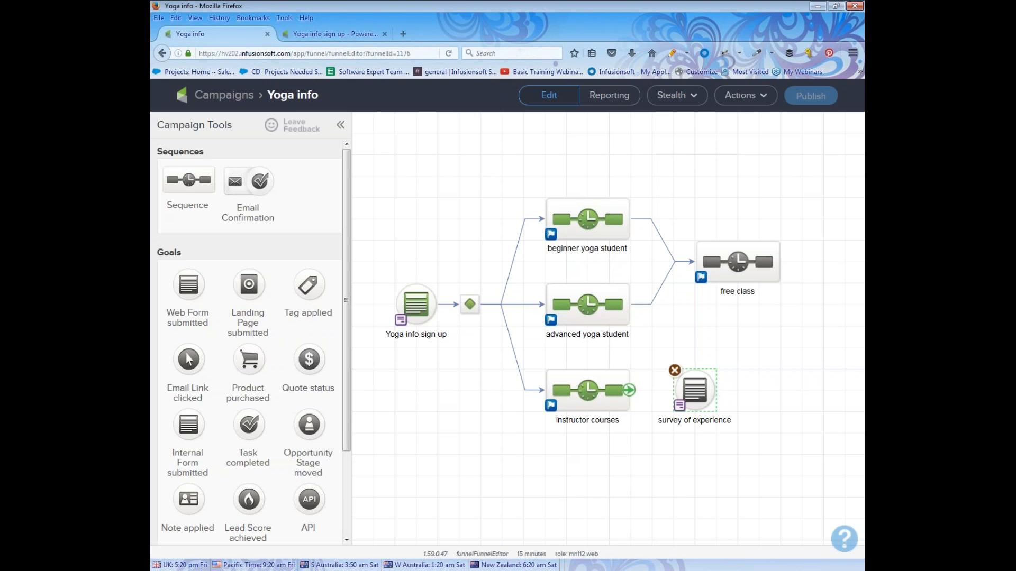
{"action": "left_click_drag", "start_coordinate": [631, 391], "coordinate": [688, 394]}
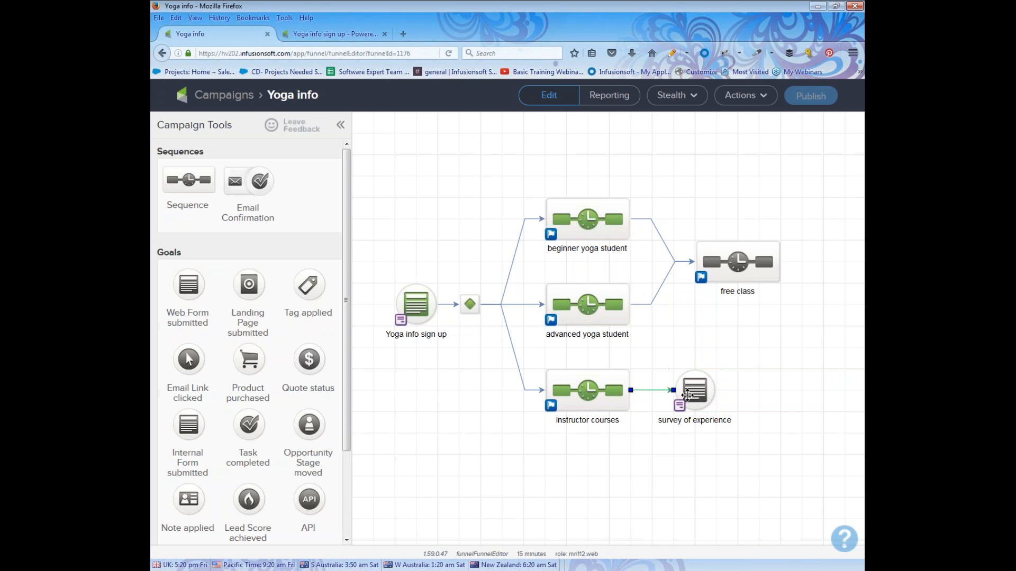
{"action": "mouse_move", "coordinate": [690, 394]}
{"action": "left_click_drag", "start_coordinate": [508, 181], "coordinate": [632, 353]}
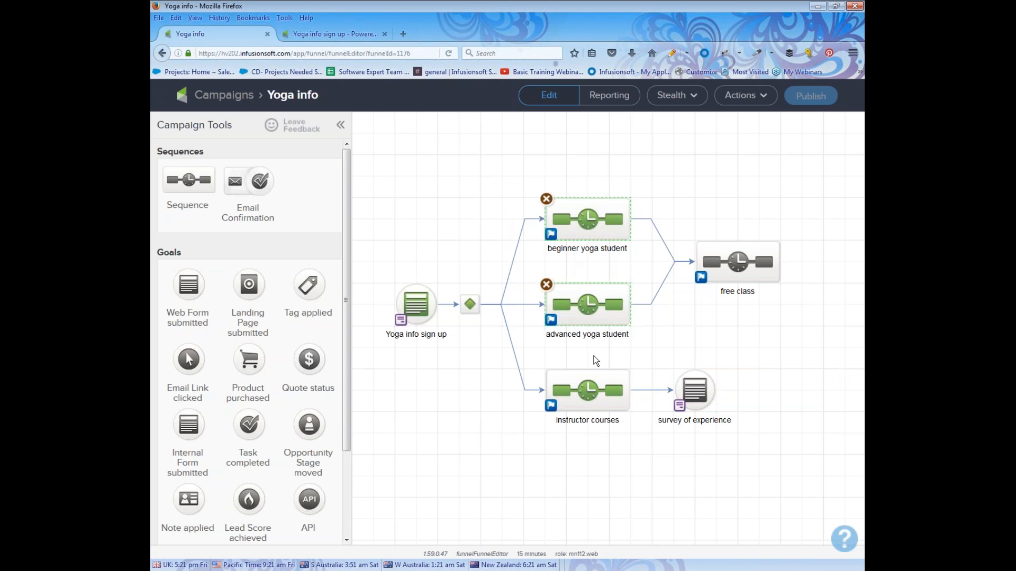
Step: Examine the campaign flow from the Yoga info sign up form through the decision diamond to the student and instructor branches
{"action": "left_click_drag", "start_coordinate": [538, 353], "coordinate": [737, 431]}
{"action": "left_click_drag", "start_coordinate": [532, 349], "coordinate": [733, 441]}
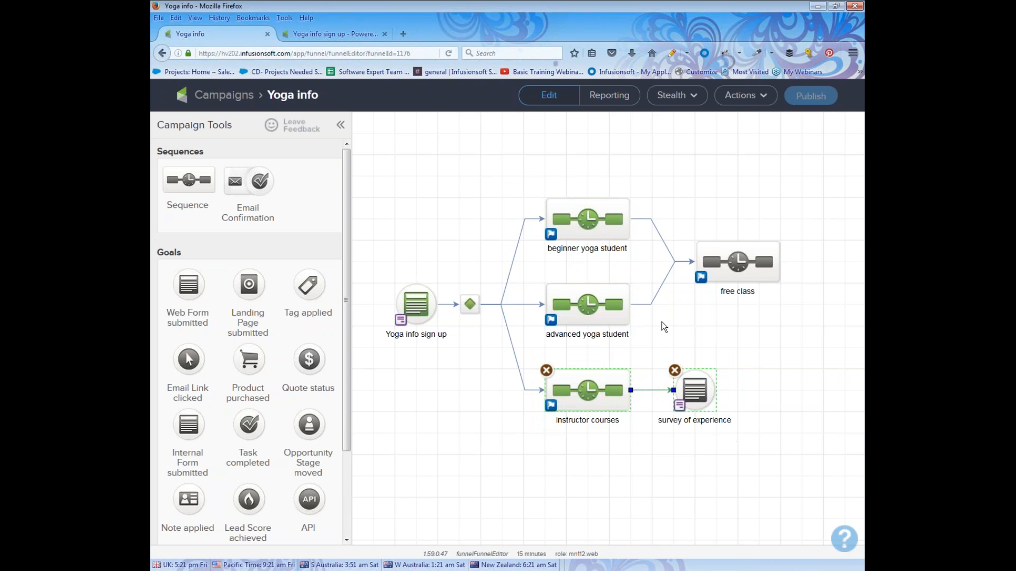
{"action": "left_click_drag", "start_coordinate": [522, 170], "coordinate": [799, 356]}
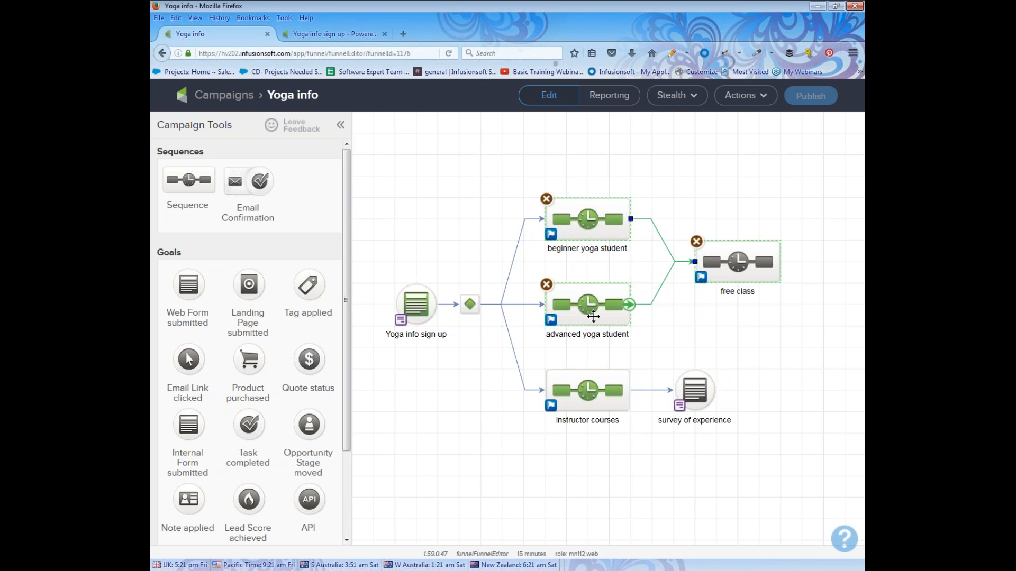
{"action": "mouse_move", "coordinate": [745, 264]}
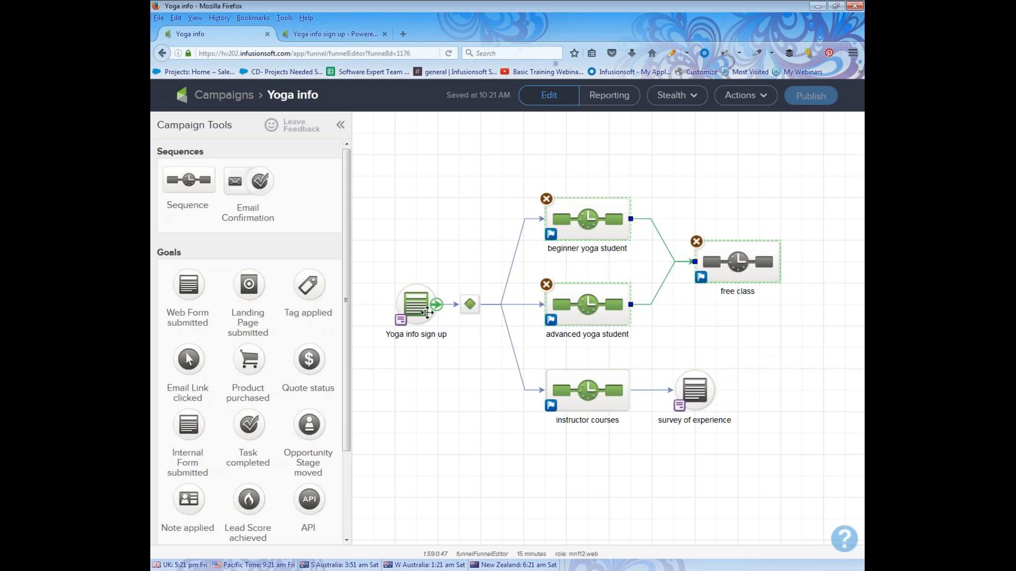
{"action": "mouse_move", "coordinate": [610, 394]}
{"action": "left_click_drag", "start_coordinate": [662, 365], "coordinate": [719, 424]}
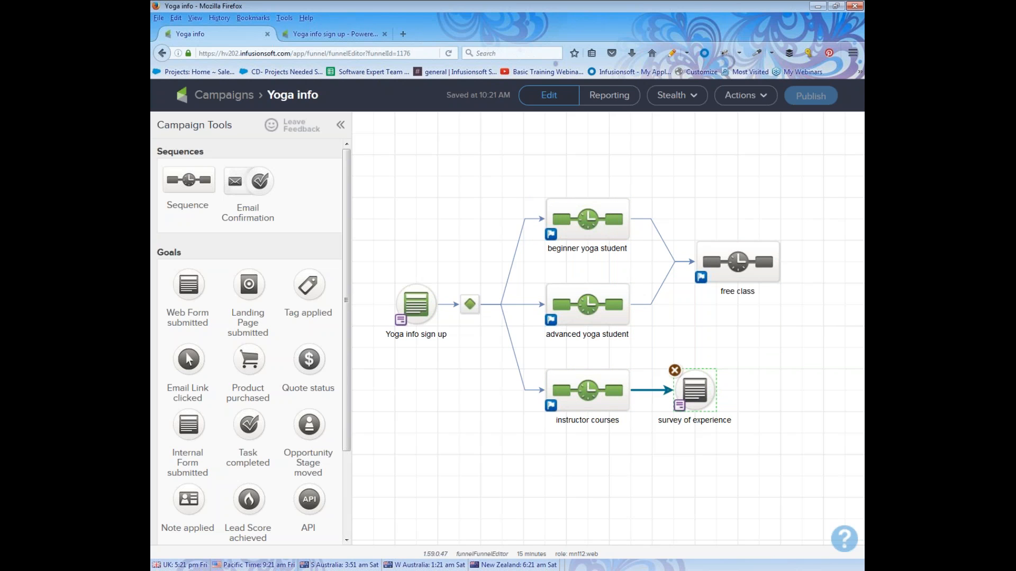
{"action": "left_click_drag", "start_coordinate": [450, 271], "coordinate": [483, 335]}
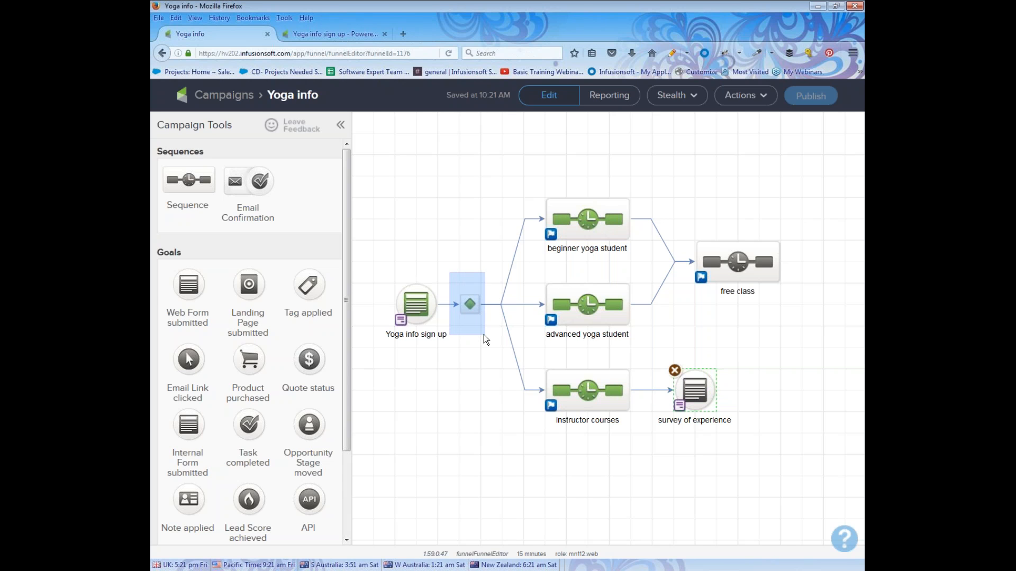
{"action": "left_click_drag", "start_coordinate": [483, 335], "coordinate": [483, 334]}
{"action": "left_click_drag", "start_coordinate": [376, 258], "coordinate": [444, 350]}
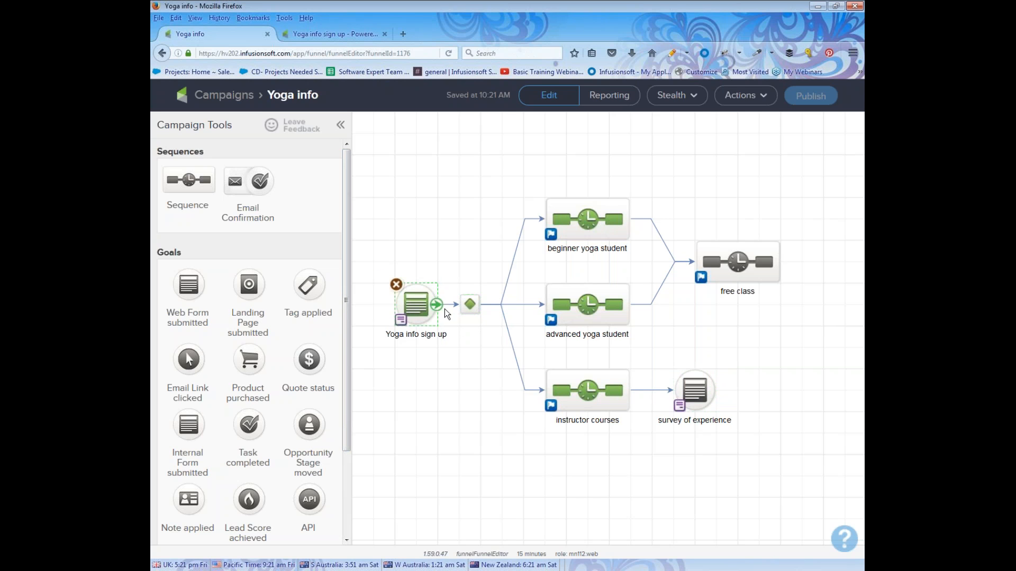
{"action": "left_click_drag", "start_coordinate": [449, 272], "coordinate": [483, 329]}
{"action": "mouse_move", "coordinate": [416, 307]}
{"action": "mouse_move", "coordinate": [791, 262]}
{"action": "mouse_move", "coordinate": [627, 219]}
Step: Add a web form goal named "a" in the empty canvas area below the existing campaign flow
{"action": "left_click_drag", "start_coordinate": [455, 491], "coordinate": [454, 337]}
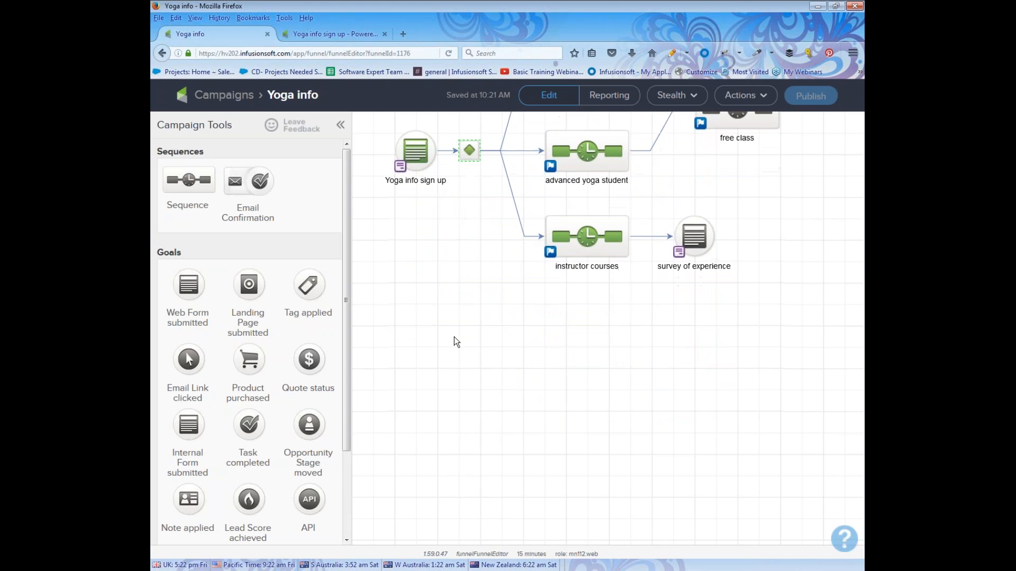
{"action": "right_click", "coordinate": [452, 336]}
{"action": "left_click", "coordinate": [383, 366]}
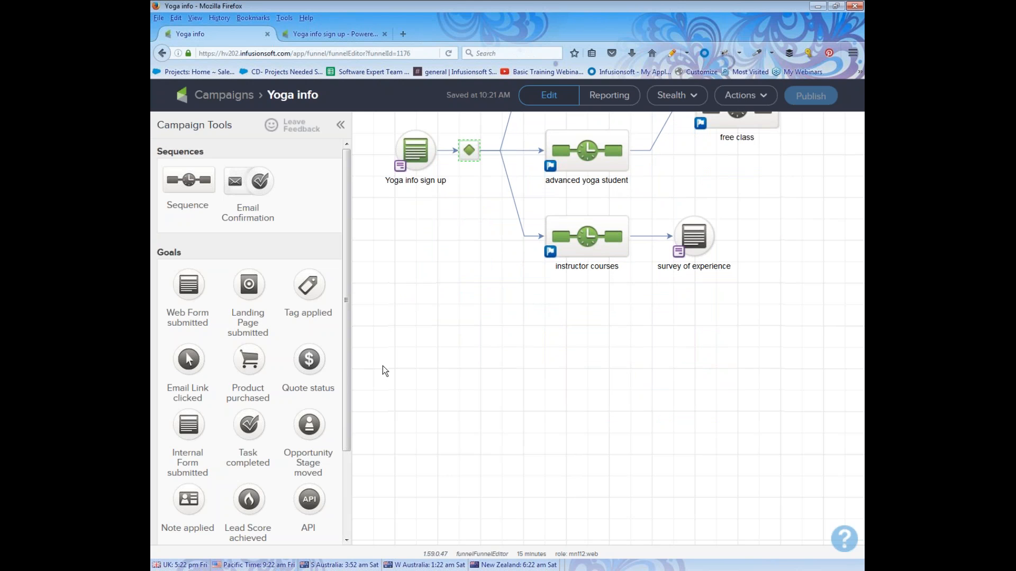
{"action": "left_click_drag", "start_coordinate": [188, 285], "coordinate": [412, 344]}
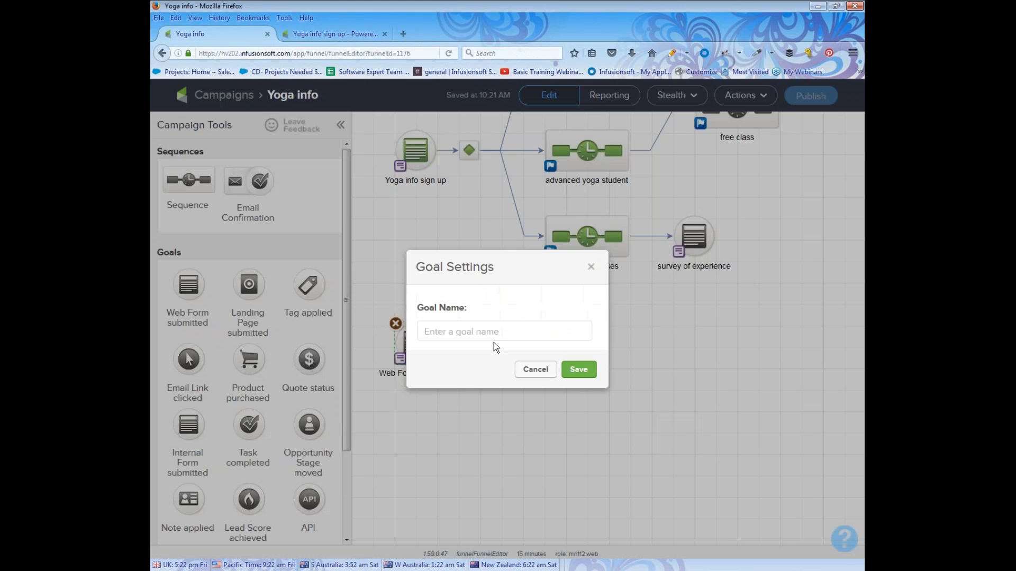
{"action": "type", "text": "a"}
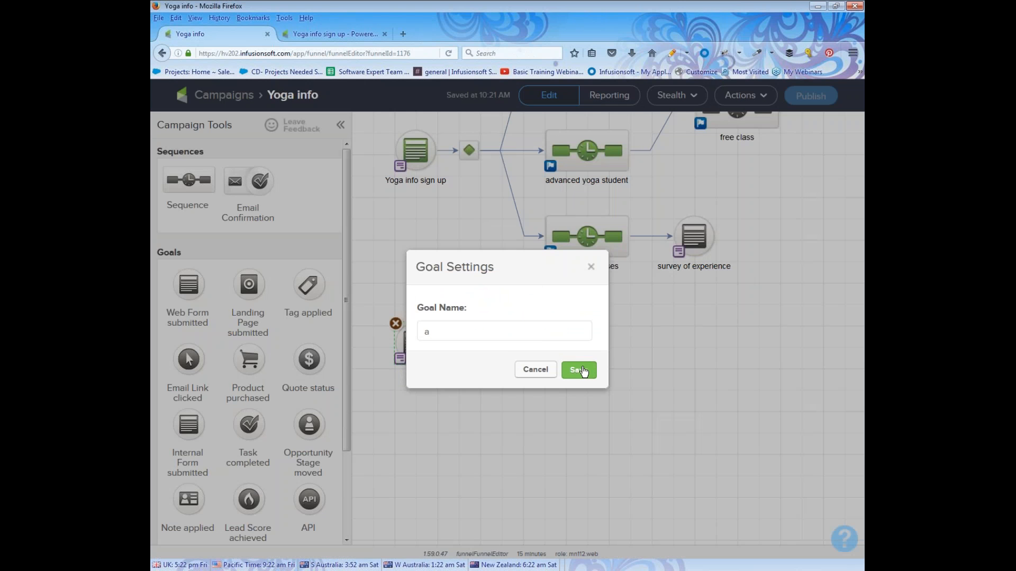
{"action": "left_click", "coordinate": [582, 371]}
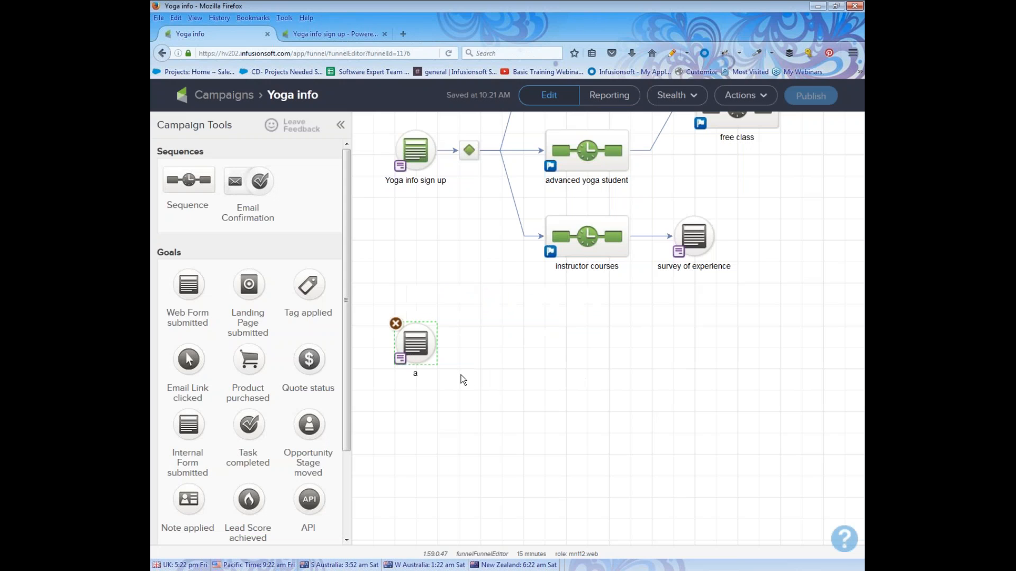
Step: Add two more web form goals named "b" and "c" in a column beneath goal a
{"action": "left_click_drag", "start_coordinate": [195, 303], "coordinate": [404, 422]}
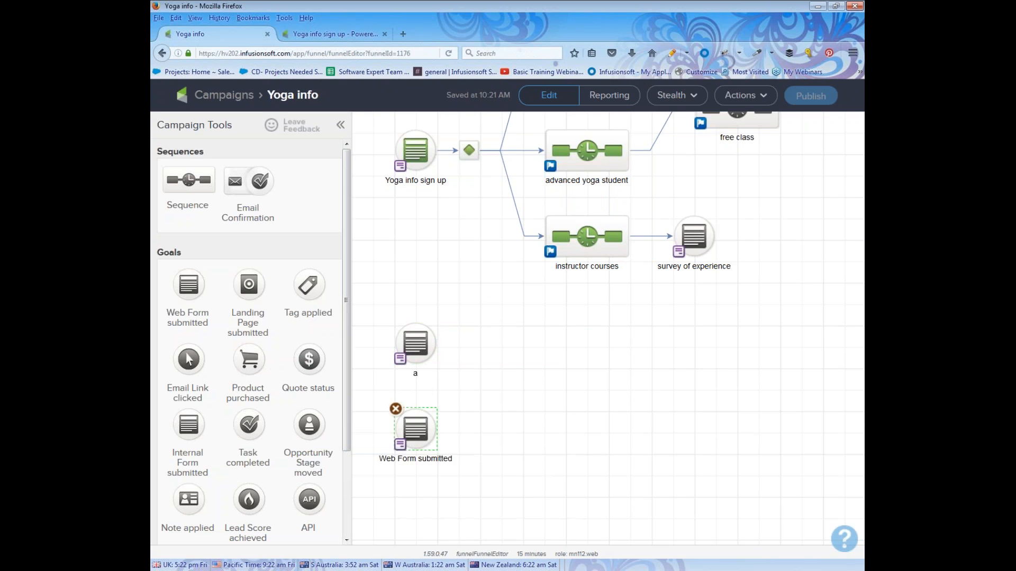
{"action": "type", "text": "b"}
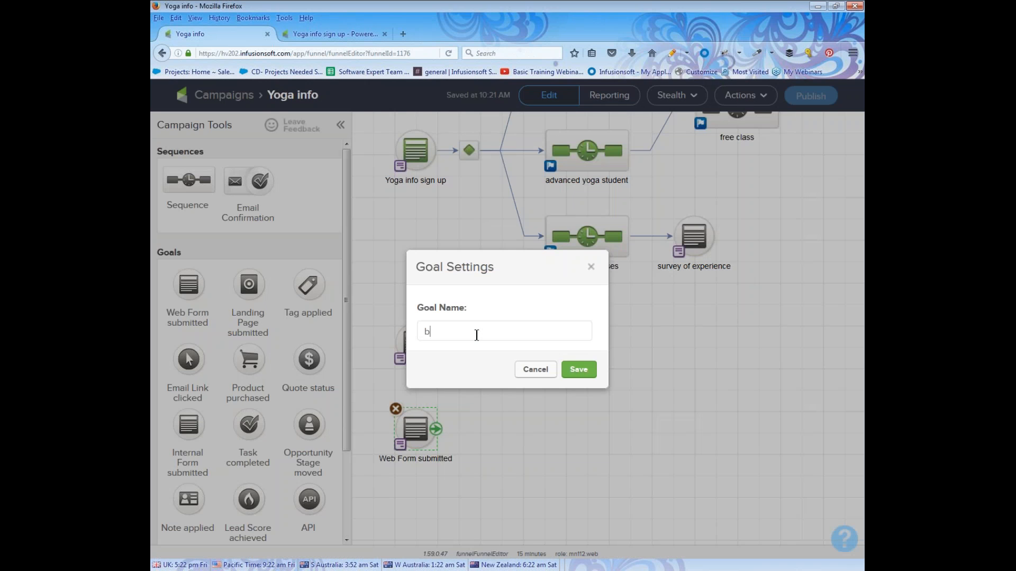
{"action": "left_click", "coordinate": [579, 371]}
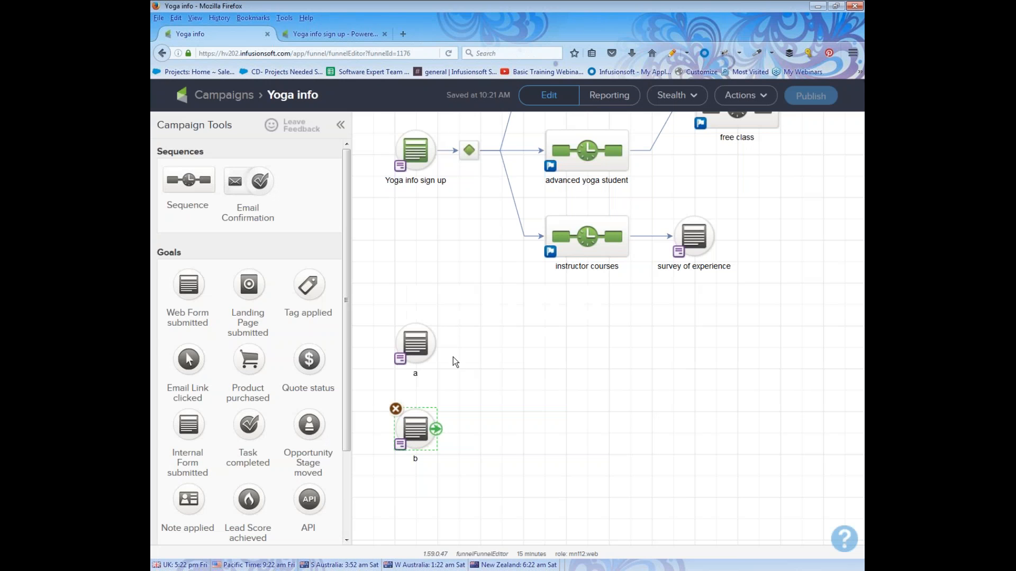
{"action": "left_click_drag", "start_coordinate": [189, 285], "coordinate": [415, 492]}
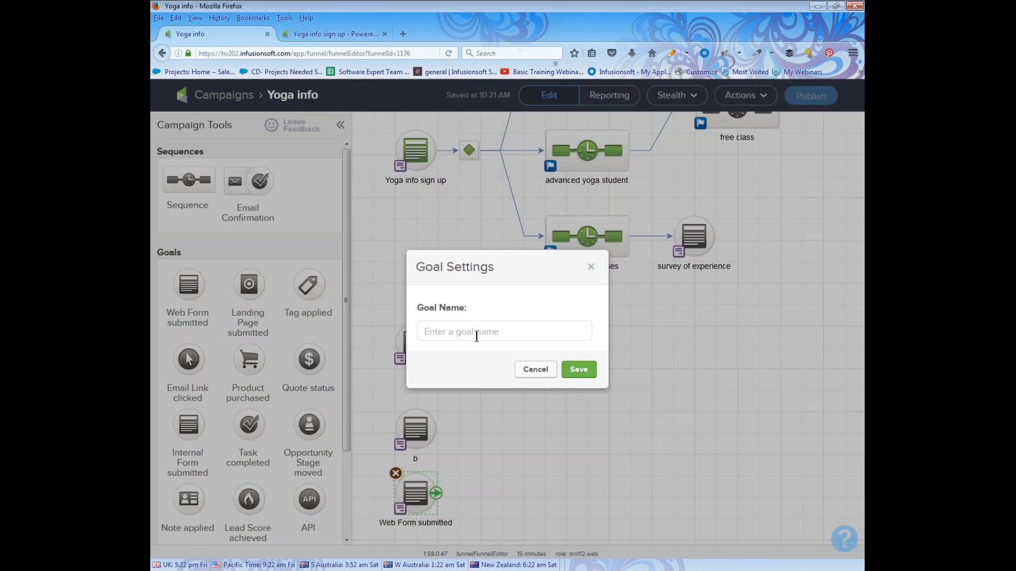
{"action": "type", "text": "c"}
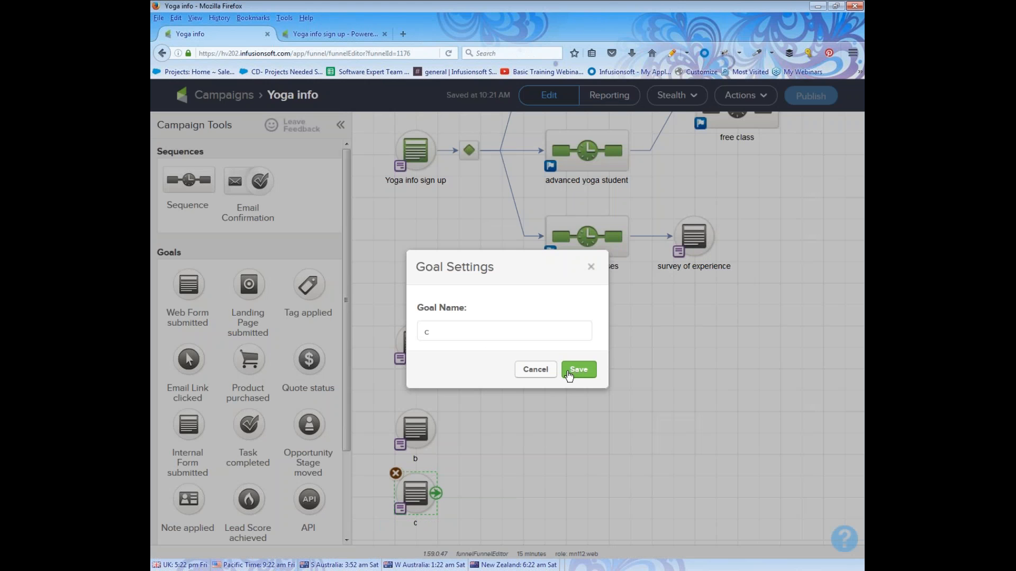
{"action": "left_click", "coordinate": [569, 370]}
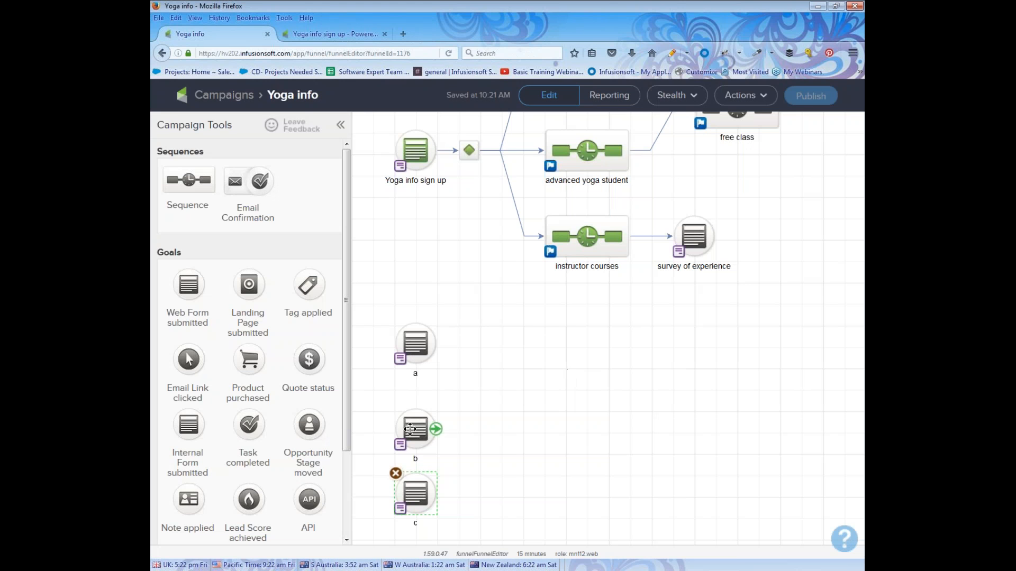
Step: Move goals b and c up so that the three web form goals form an evenly spaced column
{"action": "left_click_drag", "start_coordinate": [413, 431], "coordinate": [411, 396]}
{"action": "left_click", "coordinate": [418, 475]}
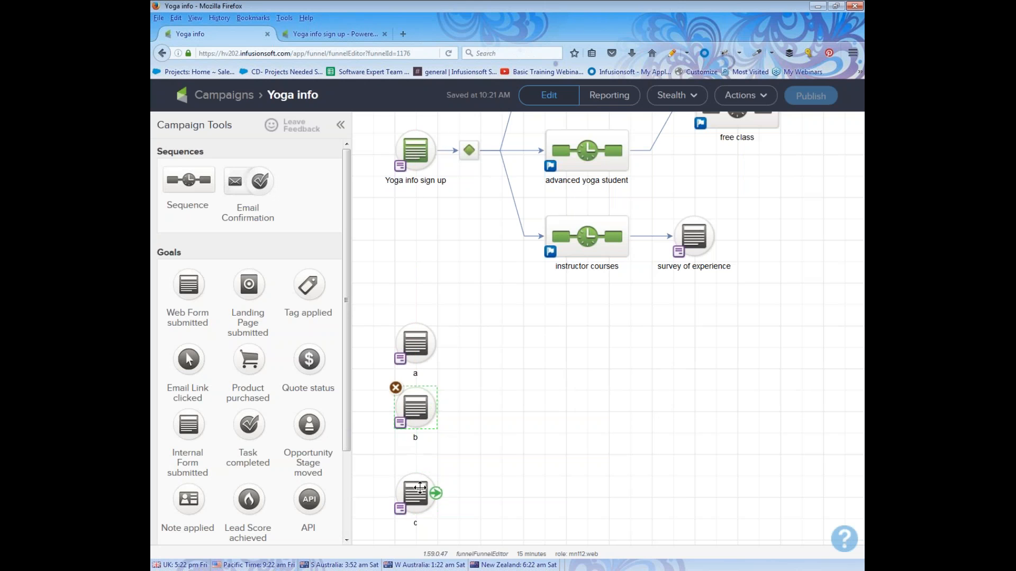
{"action": "left_click_drag", "start_coordinate": [418, 475], "coordinate": [418, 469]}
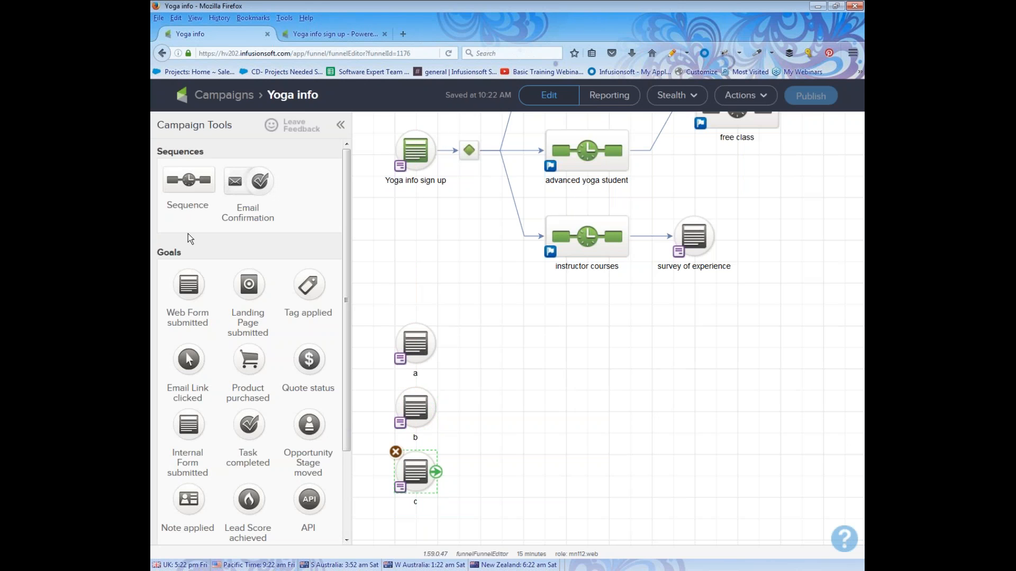
Step: Place a sequence beside the three web form goals and connect goals a, b and c to it
{"action": "left_click_drag", "start_coordinate": [186, 190], "coordinate": [543, 402]}
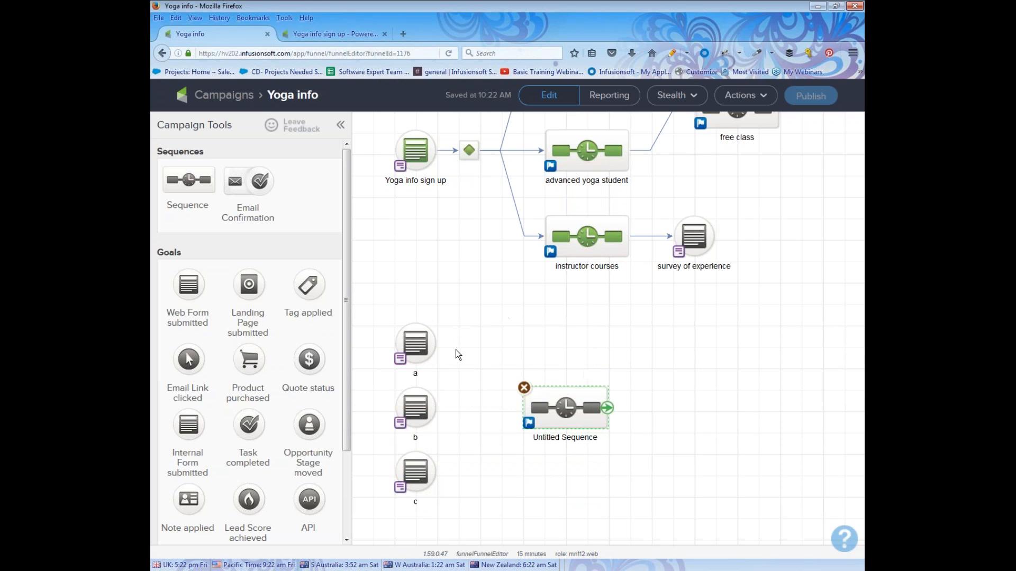
{"action": "left_click_drag", "start_coordinate": [436, 343], "coordinate": [525, 407]}
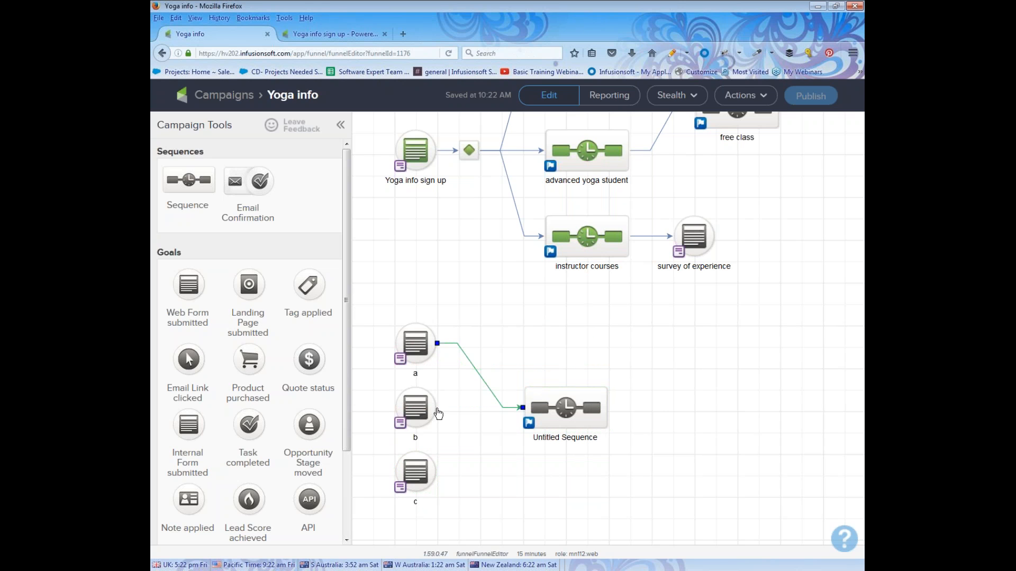
{"action": "left_click_drag", "start_coordinate": [437, 408], "coordinate": [525, 409]}
{"action": "left_click_drag", "start_coordinate": [437, 471], "coordinate": [525, 408]}
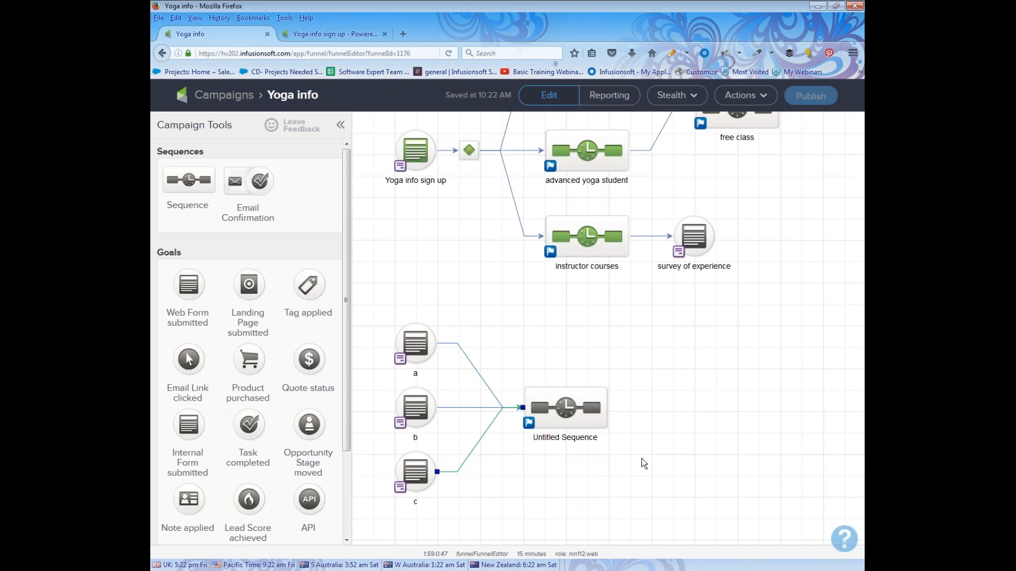
Step: Review how goals a, b and c feed the single shared sequence, and delete that sequence
{"action": "mouse_move", "coordinate": [598, 425]}
{"action": "left_click_drag", "start_coordinate": [373, 312], "coordinate": [456, 515]}
{"action": "left_click_drag", "start_coordinate": [507, 361], "coordinate": [639, 461]}
{"action": "mouse_move", "coordinate": [433, 408]}
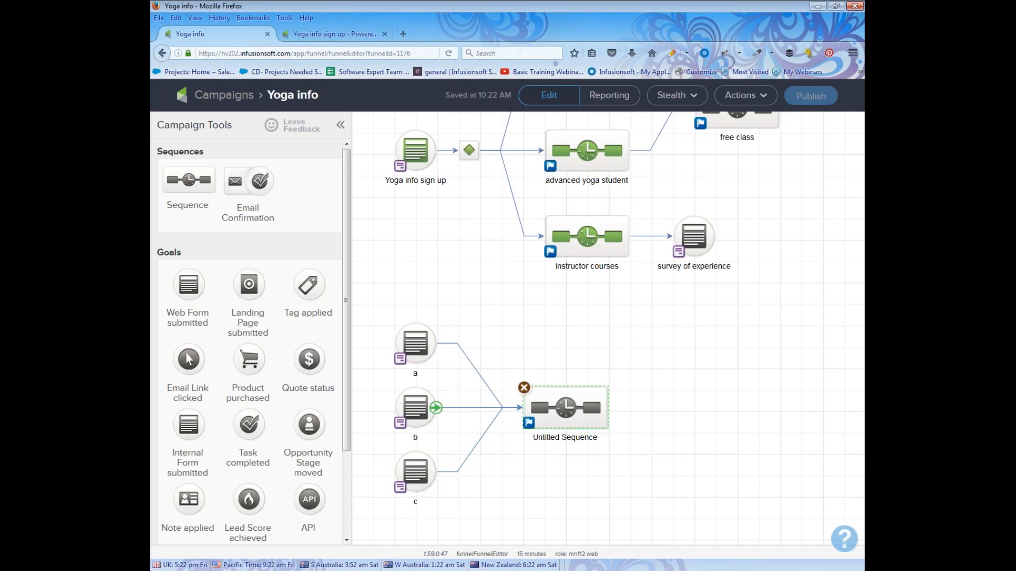
{"action": "mouse_move", "coordinate": [423, 351]}
{"action": "mouse_move", "coordinate": [415, 468]}
{"action": "mouse_move", "coordinate": [568, 441]}
{"action": "left_click", "coordinate": [524, 388]}
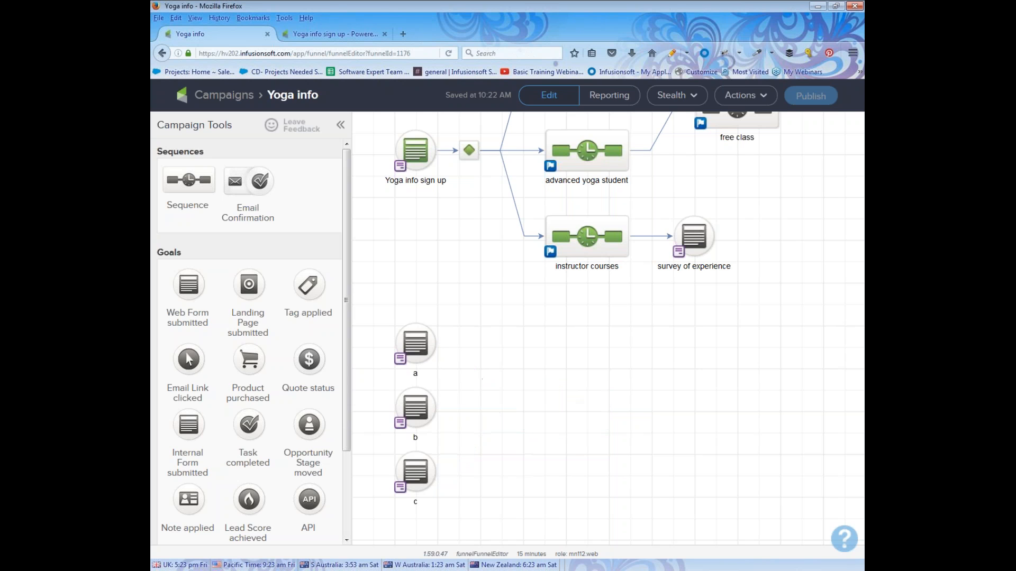
Step: Place a separate sequence beside each of goals a, b and c, and connect each goal to its own sequence
{"action": "left_click_drag", "start_coordinate": [183, 181], "coordinate": [557, 341]}
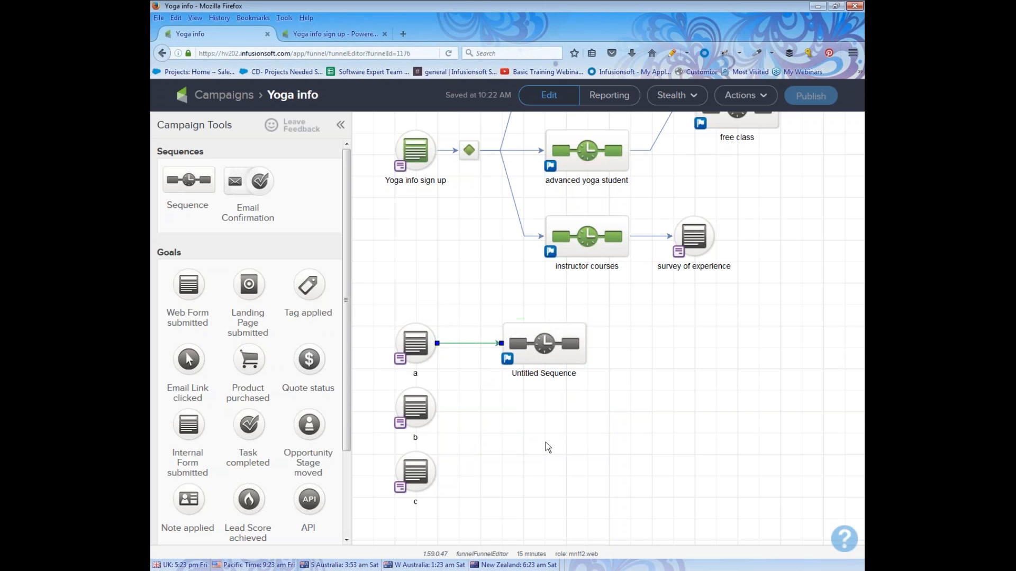
{"action": "left_click_drag", "start_coordinate": [189, 180], "coordinate": [512, 389]}
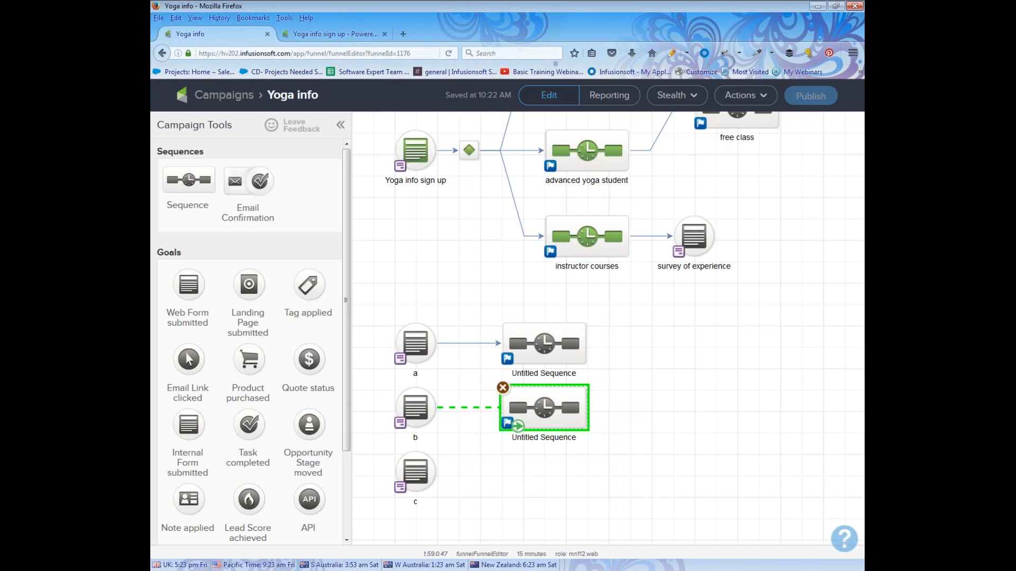
{"action": "left_click_drag", "start_coordinate": [189, 180], "coordinate": [504, 467]}
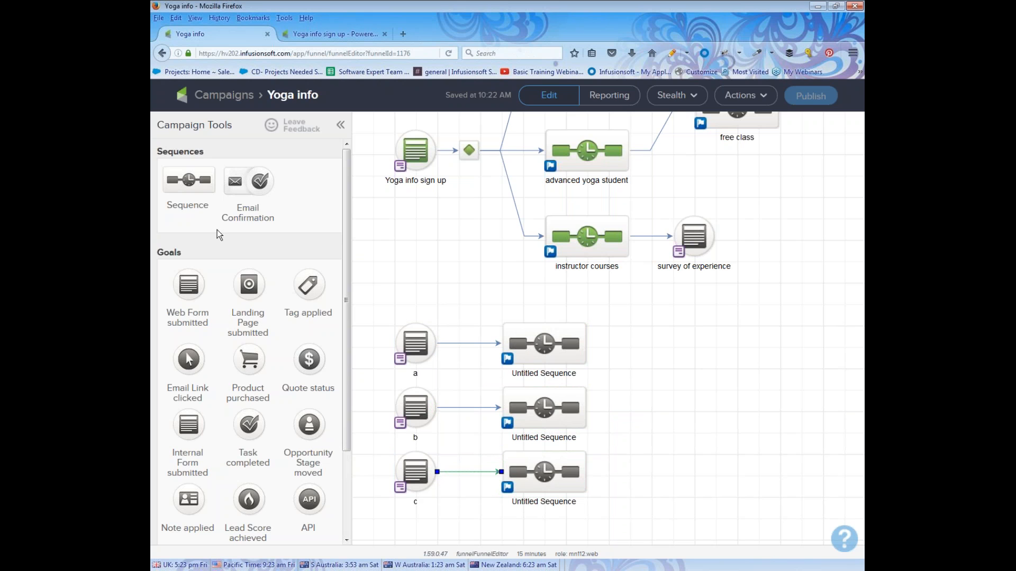
Step: Add a fourth sequence beyond the three individual ones and connect all three of them to it
{"action": "left_click_drag", "start_coordinate": [197, 191], "coordinate": [688, 392]}
{"action": "left_click_drag", "start_coordinate": [586, 351], "coordinate": [688, 408]}
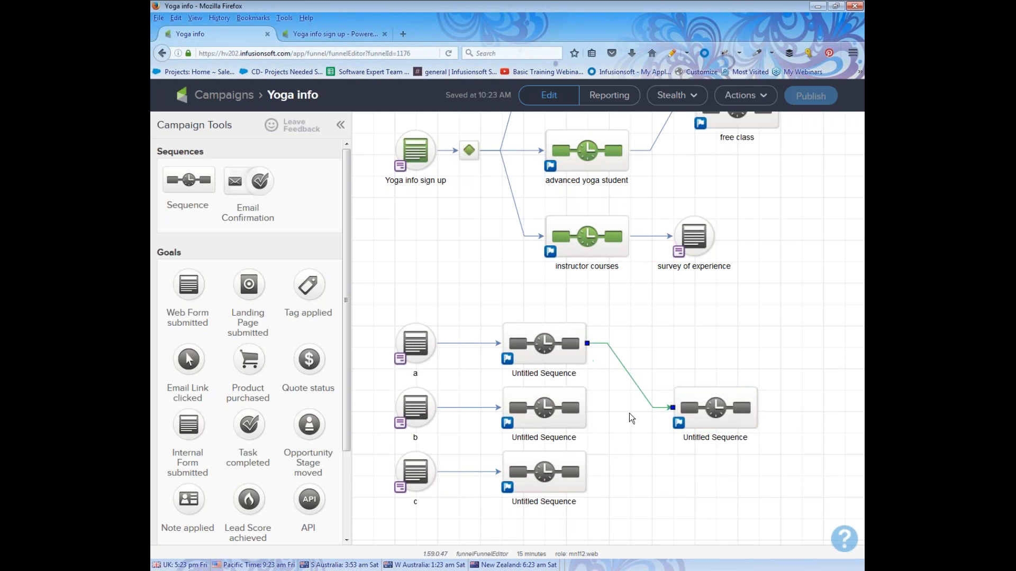
{"action": "left_click_drag", "start_coordinate": [590, 414], "coordinate": [672, 408]}
{"action": "left_click_drag", "start_coordinate": [586, 472], "coordinate": [695, 417]}
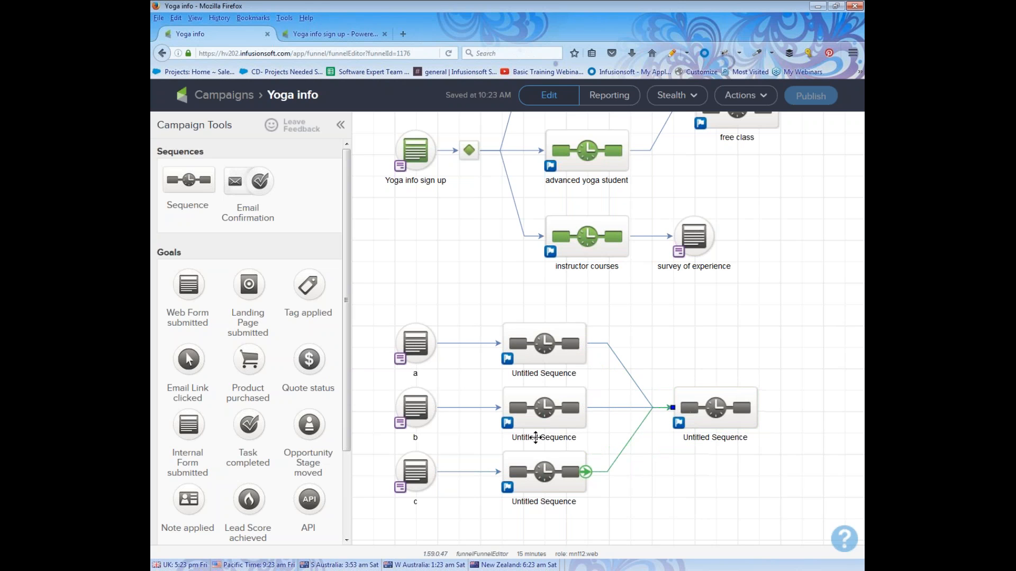
Step: Trace how goals a, b and c each lead to their own sequence before reaching the shared fourth sequence
{"action": "left_click_drag", "start_coordinate": [384, 459], "coordinate": [623, 527]}
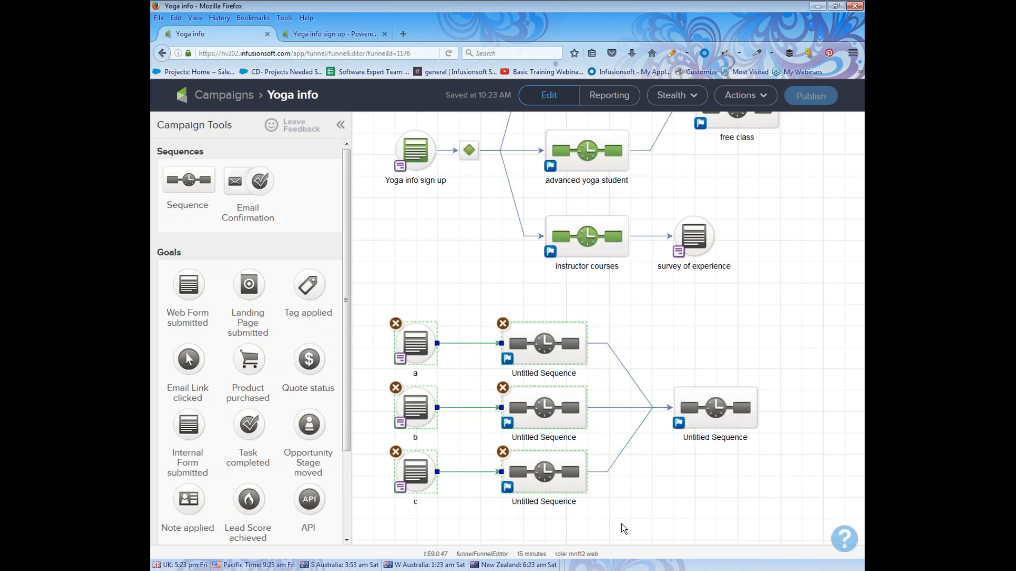
{"action": "left_click_drag", "start_coordinate": [377, 301], "coordinate": [446, 369]}
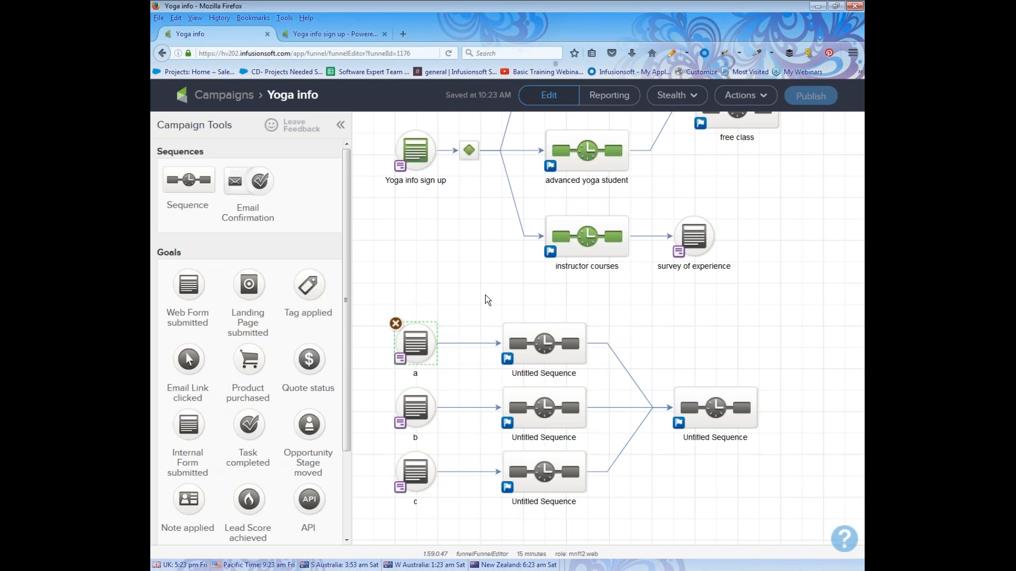
{"action": "left_click_drag", "start_coordinate": [485, 295], "coordinate": [605, 382]}
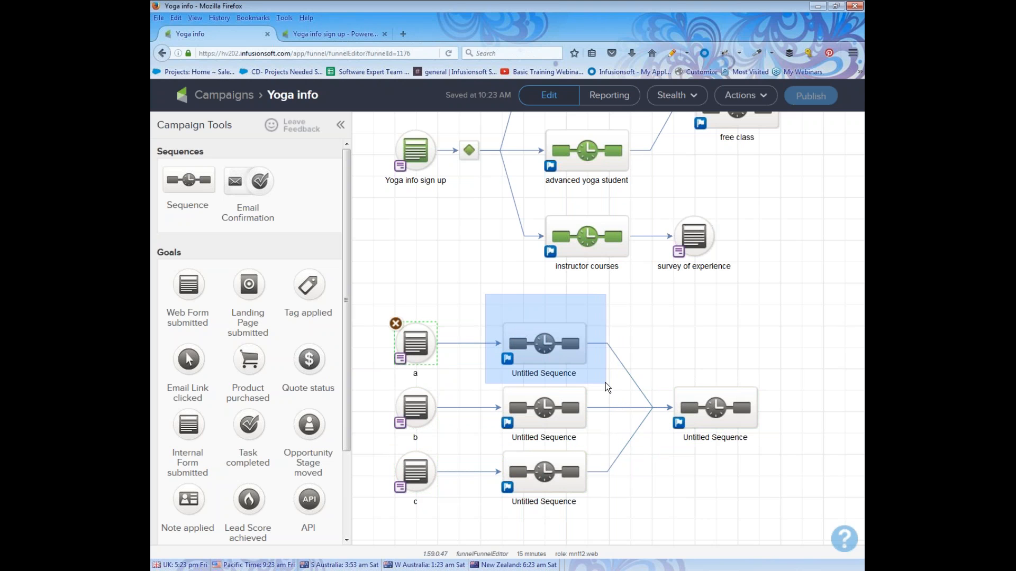
{"action": "left_click_drag", "start_coordinate": [605, 383], "coordinate": [605, 383]}
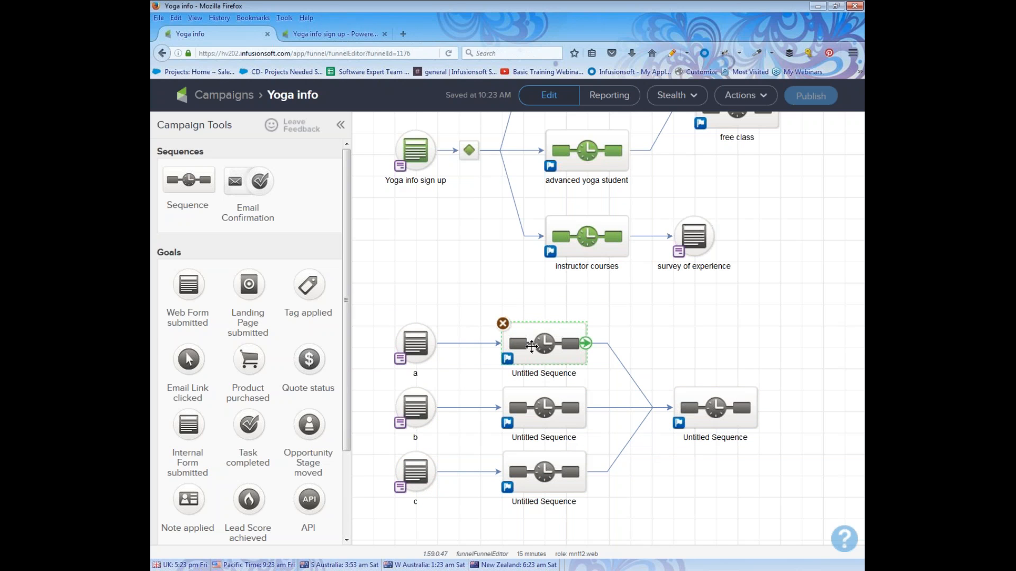
{"action": "left_click_drag", "start_coordinate": [382, 379], "coordinate": [447, 446]}
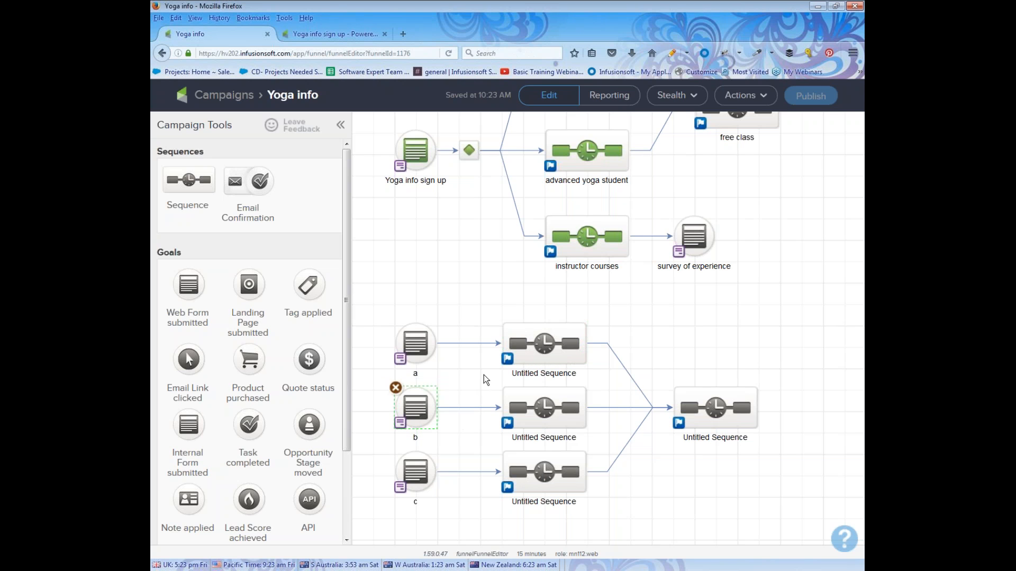
{"action": "left_click_drag", "start_coordinate": [482, 373], "coordinate": [600, 447]}
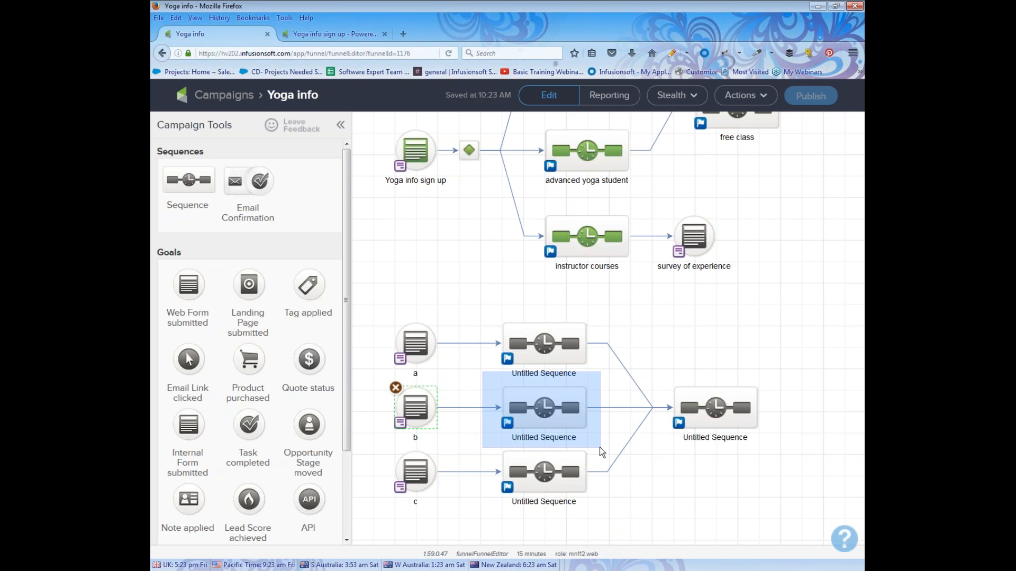
{"action": "left_click_drag", "start_coordinate": [598, 448], "coordinate": [598, 447]}
{"action": "left_click_drag", "start_coordinate": [384, 478], "coordinate": [440, 505]}
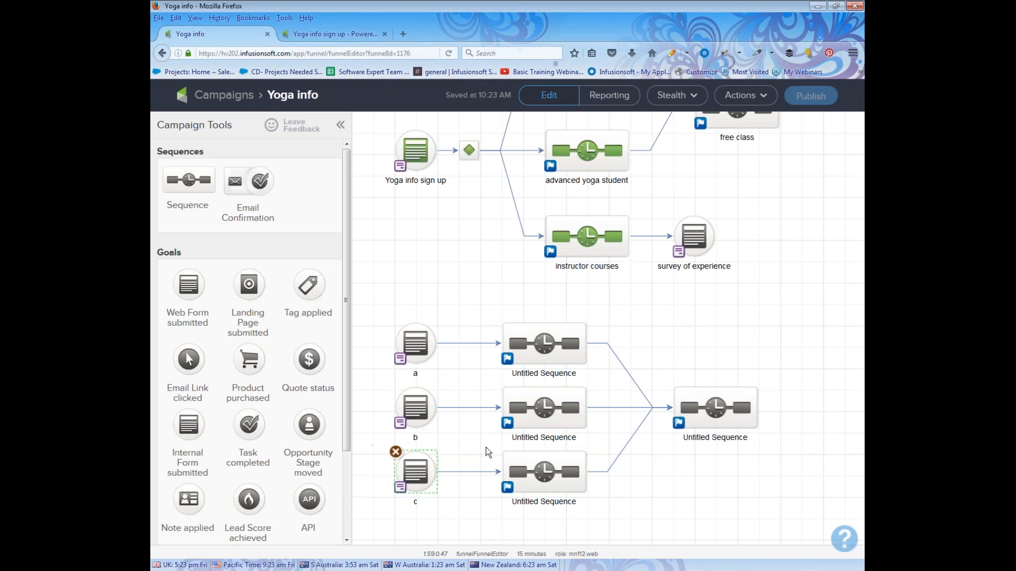
{"action": "left_click_drag", "start_coordinate": [485, 436], "coordinate": [606, 522]}
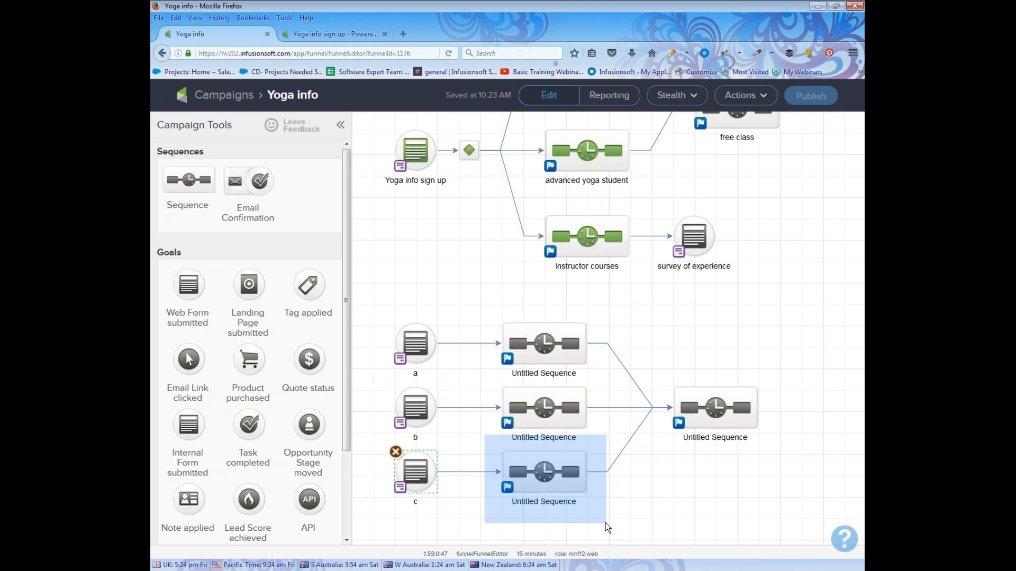
{"action": "left_click_drag", "start_coordinate": [606, 524], "coordinate": [606, 524]}
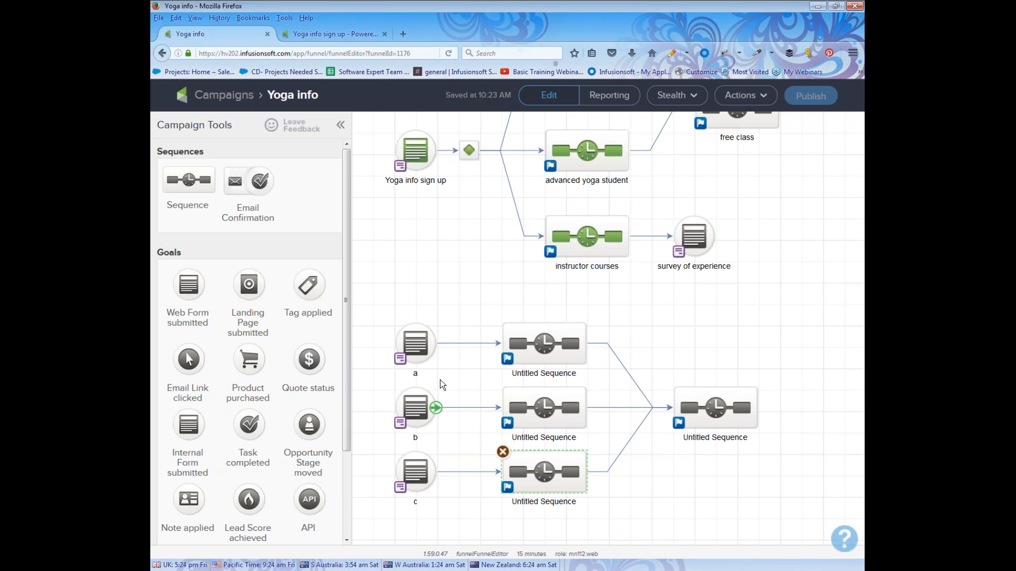
{"action": "left_click_drag", "start_coordinate": [384, 316], "coordinate": [457, 379]}
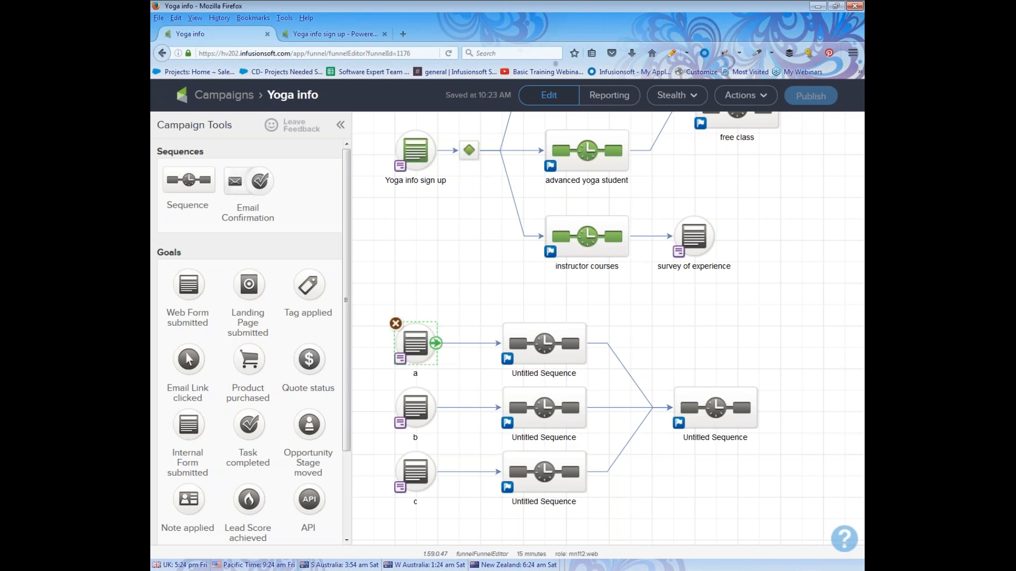
{"action": "left_click_drag", "start_coordinate": [470, 307], "coordinate": [592, 382]}
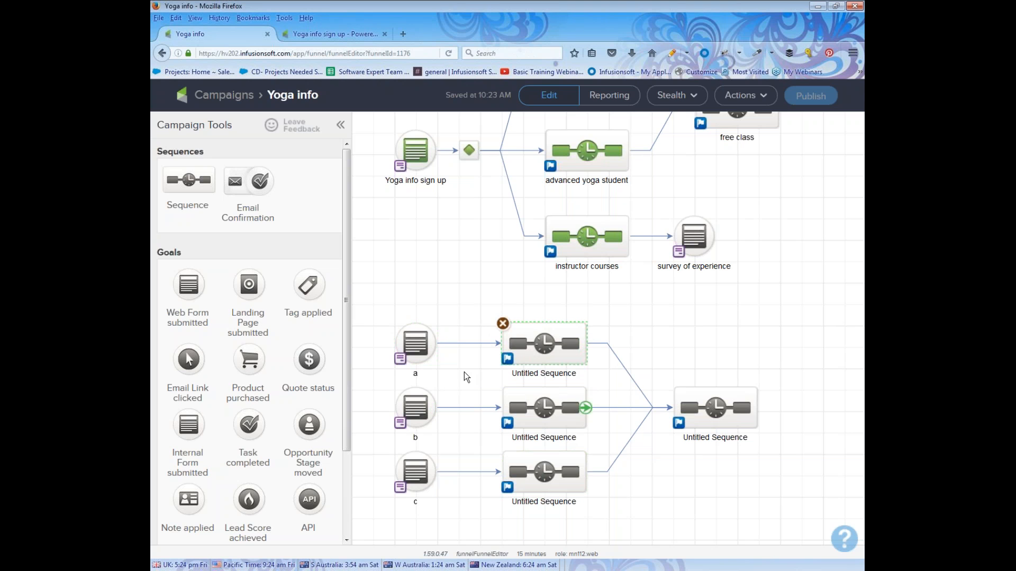
Step: Connect goal a to the second and third sequences as well, and move the three sequences farther from the goals
{"action": "left_click_drag", "start_coordinate": [435, 343], "coordinate": [507, 469]}
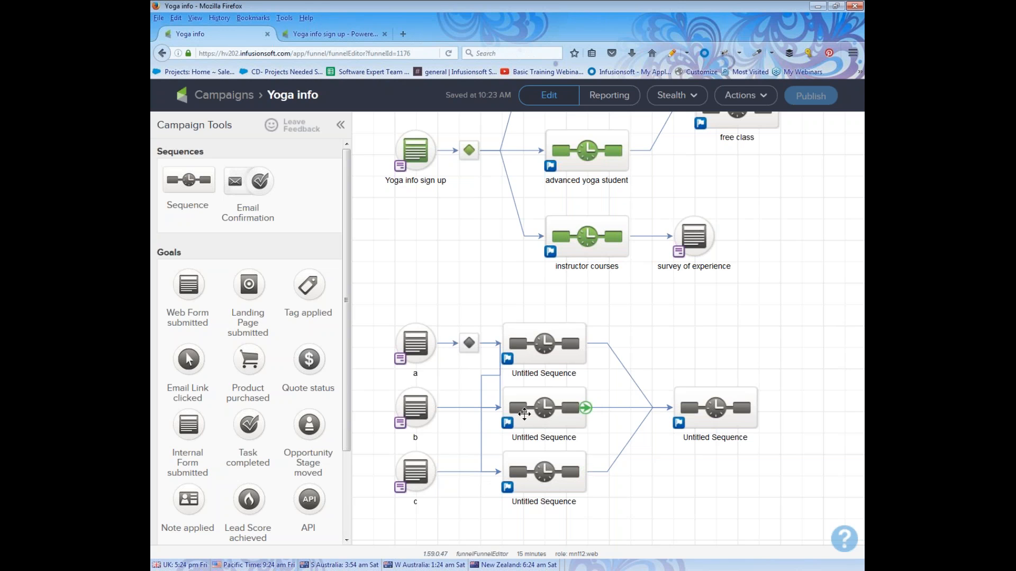
{"action": "left_click_drag", "start_coordinate": [480, 314], "coordinate": [634, 514]}
{"action": "left_click_drag", "start_coordinate": [609, 414], "coordinate": [614, 414]}
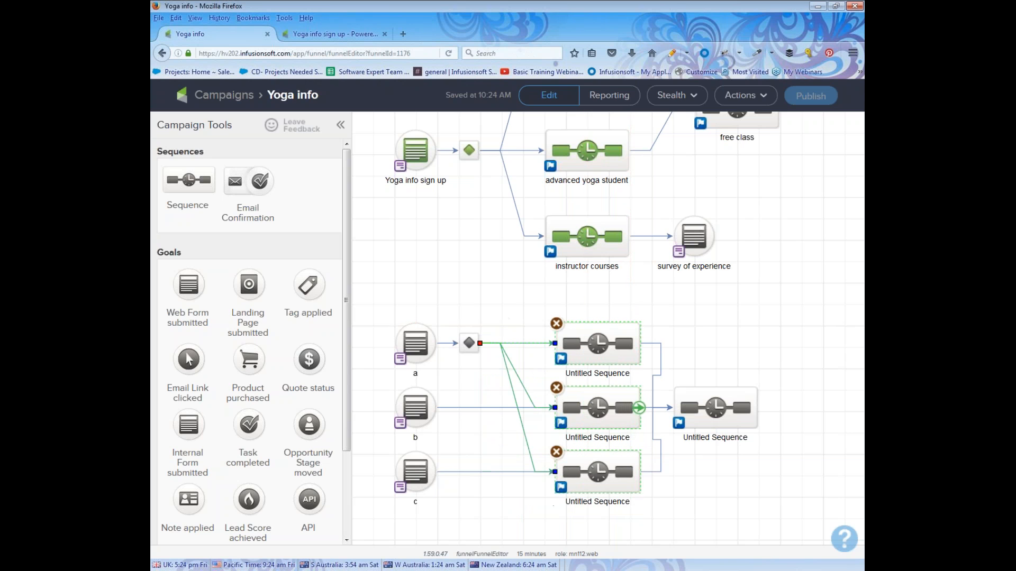
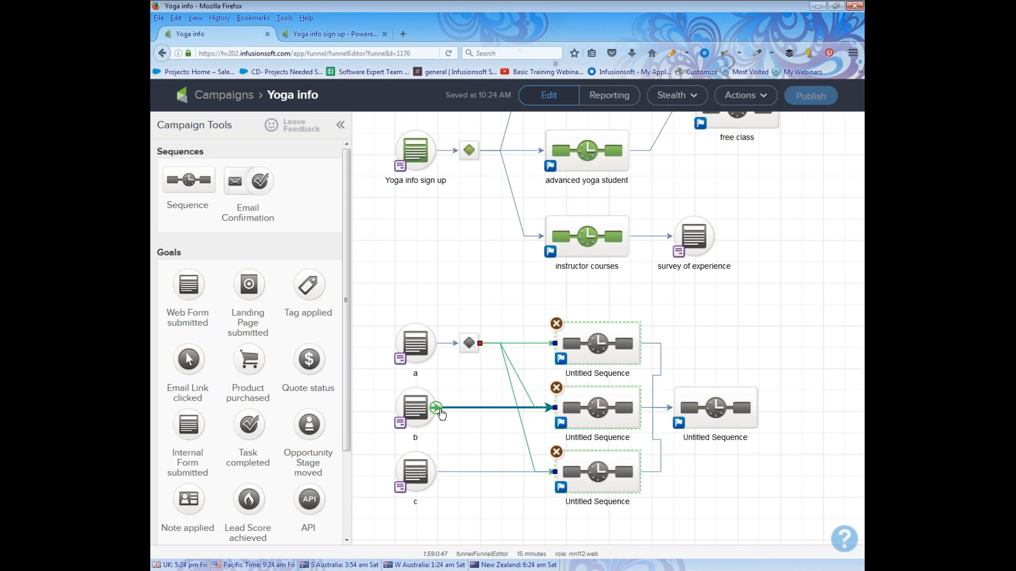
Step: Connect goals b and c to the remaining sequences so that each goal routes to all three
{"action": "left_click_drag", "start_coordinate": [442, 415], "coordinate": [561, 343]}
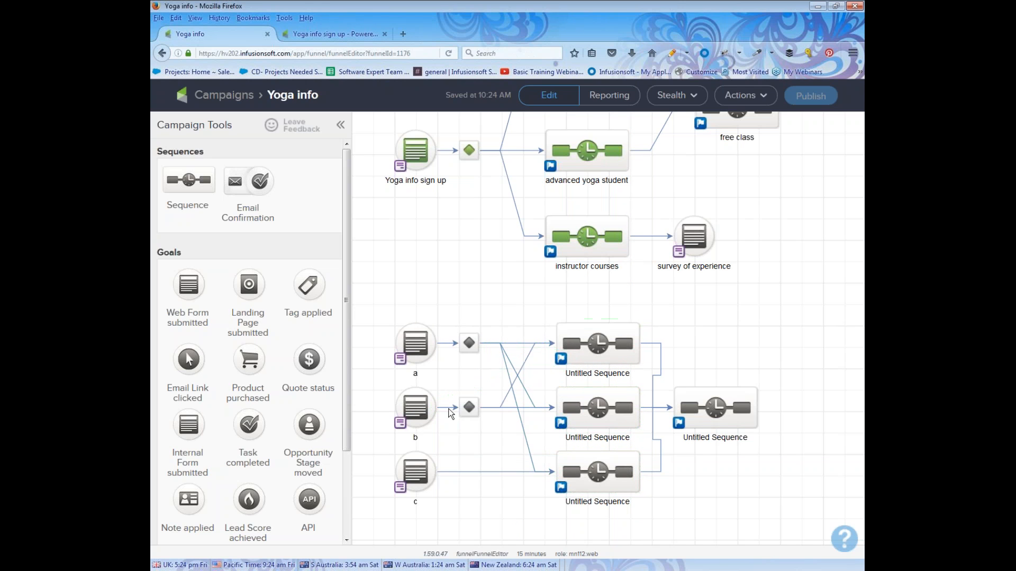
{"action": "left_click_drag", "start_coordinate": [589, 409], "coordinate": [589, 409]}
{"action": "left_click_drag", "start_coordinate": [435, 412], "coordinate": [593, 484]}
{"action": "left_click_drag", "start_coordinate": [435, 472], "coordinate": [562, 390]}
{"action": "left_click_drag", "start_coordinate": [435, 477], "coordinate": [556, 426]}
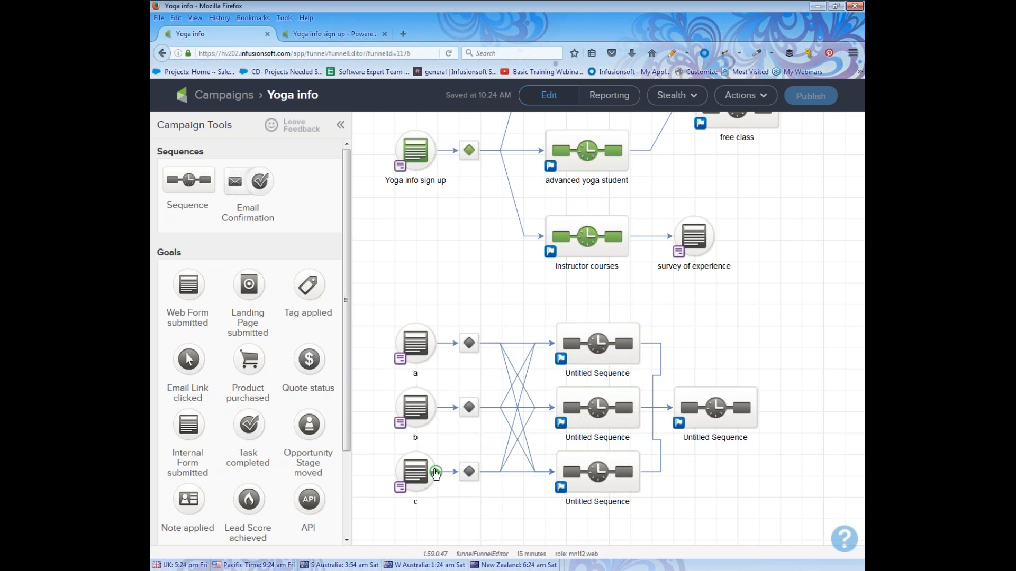
{"action": "left_click_drag", "start_coordinate": [435, 472], "coordinate": [586, 478]}
{"action": "left_click_drag", "start_coordinate": [438, 476], "coordinate": [583, 479]}
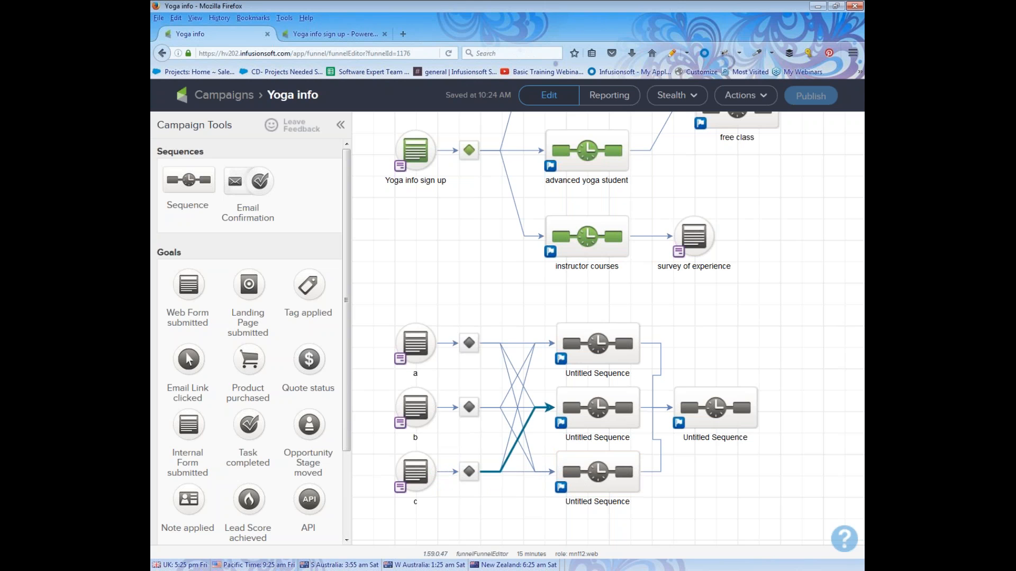
{"action": "left_click_drag", "start_coordinate": [479, 473], "coordinate": [590, 474]}
Step: Move the three sequences farther from the decision diamonds and place the fourth sequence beyond them
{"action": "left_click_drag", "start_coordinate": [476, 308], "coordinate": [567, 505]}
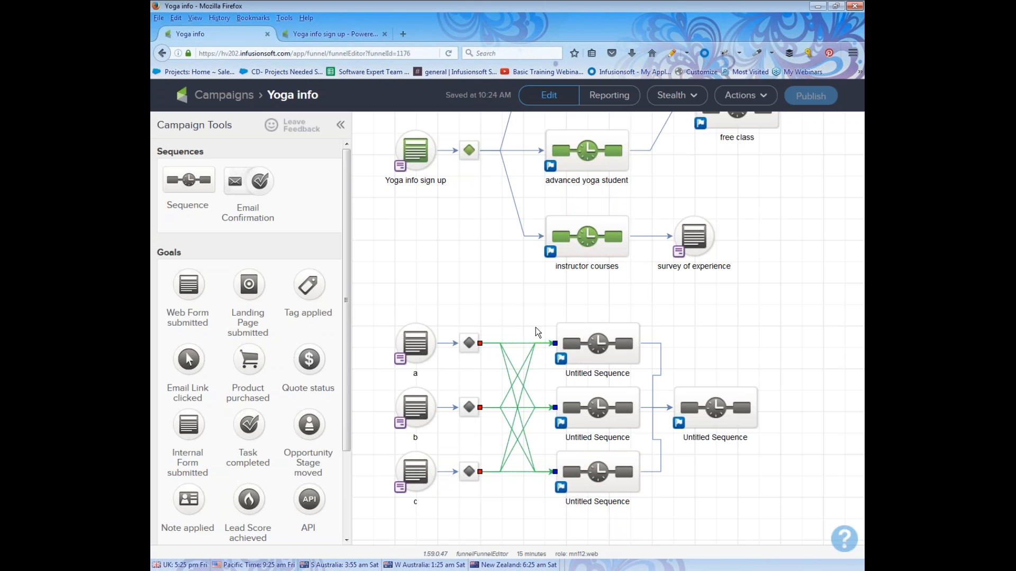
{"action": "left_click_drag", "start_coordinate": [534, 289], "coordinate": [661, 532]}
{"action": "left_click_drag", "start_coordinate": [609, 350], "coordinate": [689, 364]}
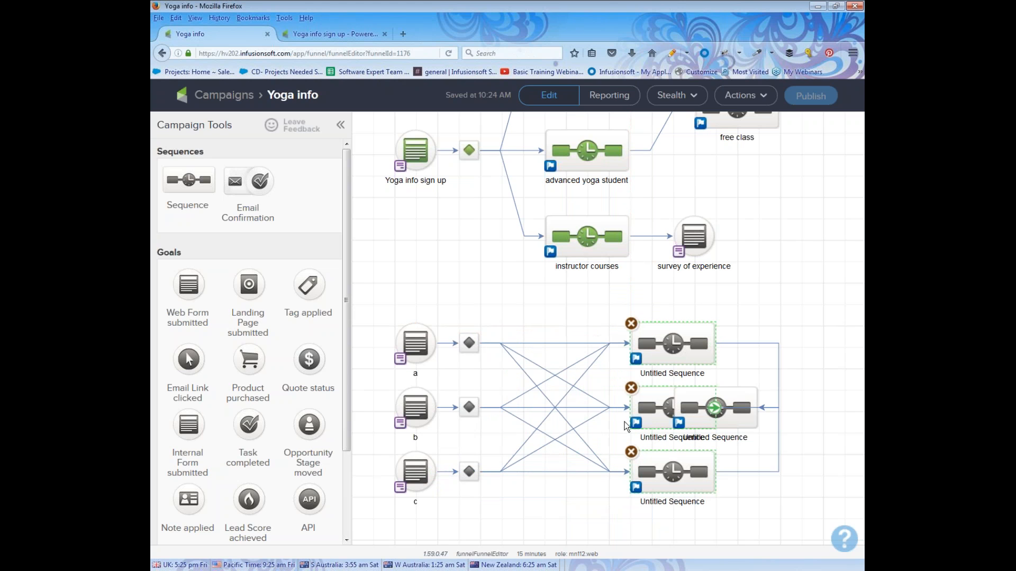
{"action": "left_click_drag", "start_coordinate": [748, 410], "coordinate": [810, 390]}
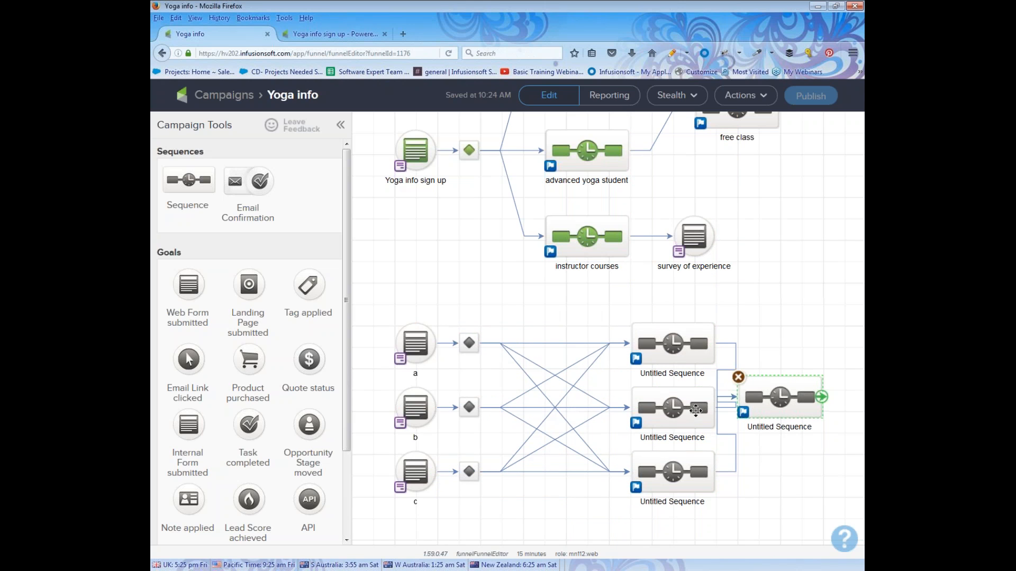
Step: Examine how goals a, b and c route to the three sequences and how Yoga info sign up splits into its own three
{"action": "left_click_drag", "start_coordinate": [394, 317], "coordinate": [441, 381]}
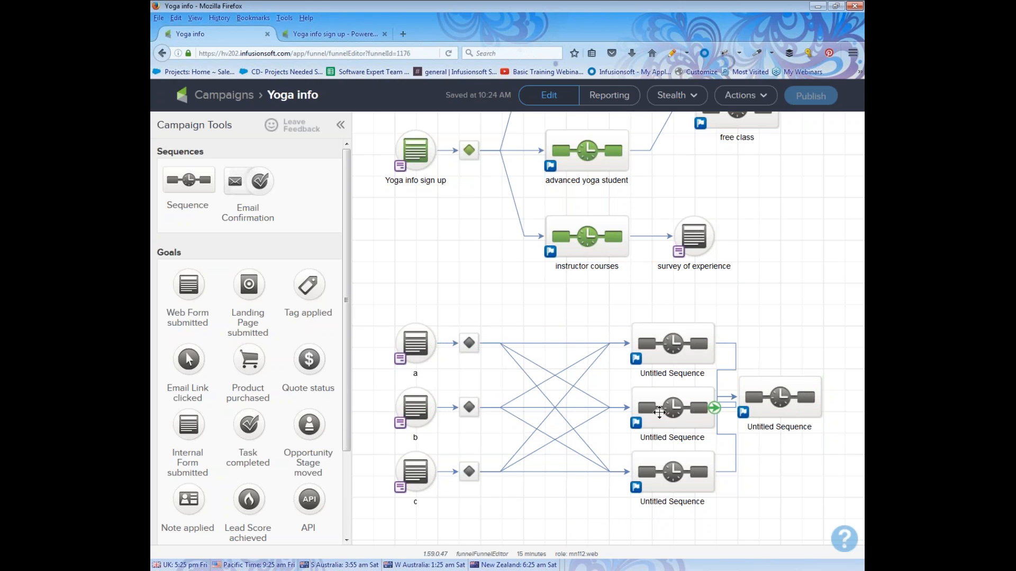
{"action": "mouse_move", "coordinate": [714, 471]}
{"action": "mouse_move", "coordinate": [416, 413]}
{"action": "mouse_move", "coordinate": [664, 469]}
{"action": "mouse_move", "coordinate": [466, 466]}
{"action": "left_click_drag", "start_coordinate": [434, 280], "coordinate": [429, 416]}
{"action": "right_click", "coordinate": [430, 414]}
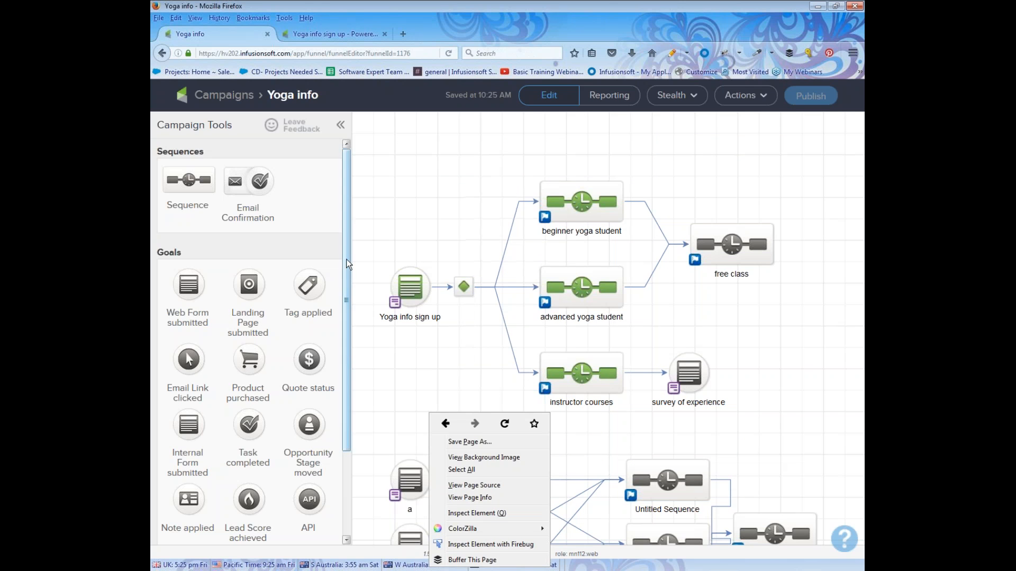
{"action": "left_click", "coordinate": [375, 265]}
{"action": "left_click_drag", "start_coordinate": [367, 239], "coordinate": [441, 344]}
{"action": "left_click_drag", "start_coordinate": [502, 150], "coordinate": [642, 436]}
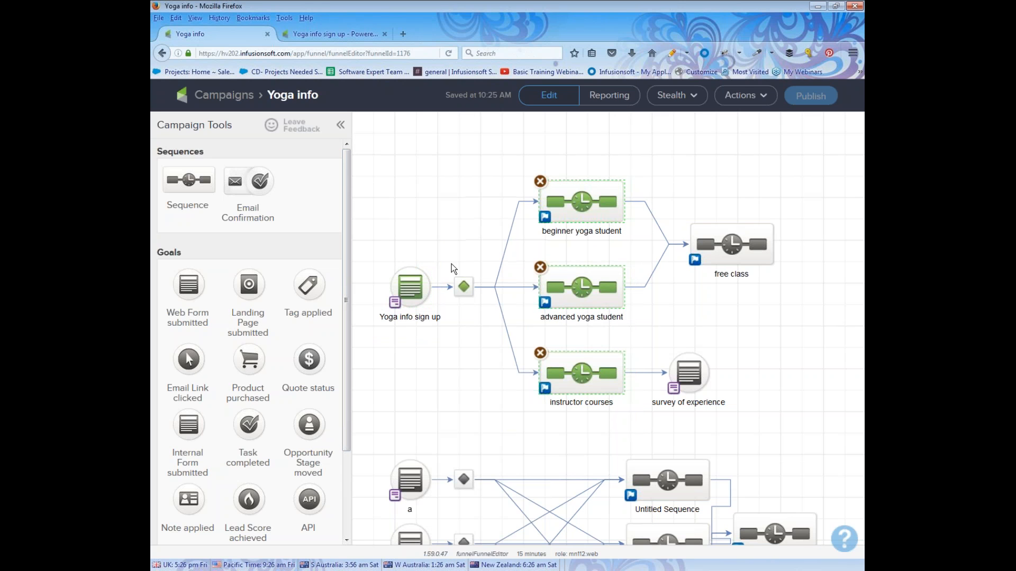
{"action": "left_click_drag", "start_coordinate": [435, 258], "coordinate": [481, 323]}
{"action": "left_click_drag", "start_coordinate": [505, 150], "coordinate": [634, 432]}
{"action": "left_click", "coordinate": [464, 397]}
{"action": "left_click_drag", "start_coordinate": [465, 397], "coordinate": [469, 320]}
{"action": "right_click", "coordinate": [468, 319]}
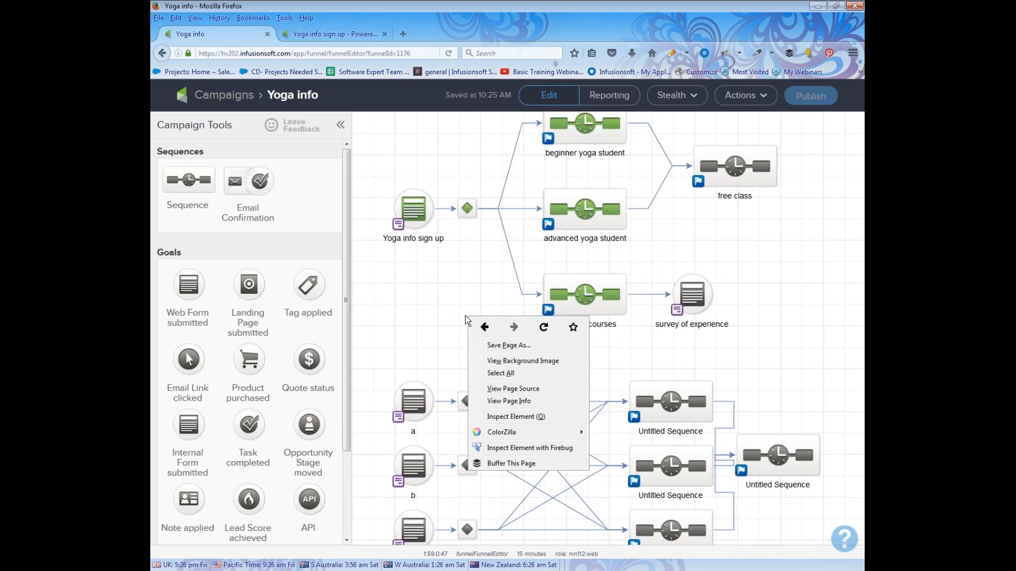
{"action": "left_click", "coordinate": [404, 310]}
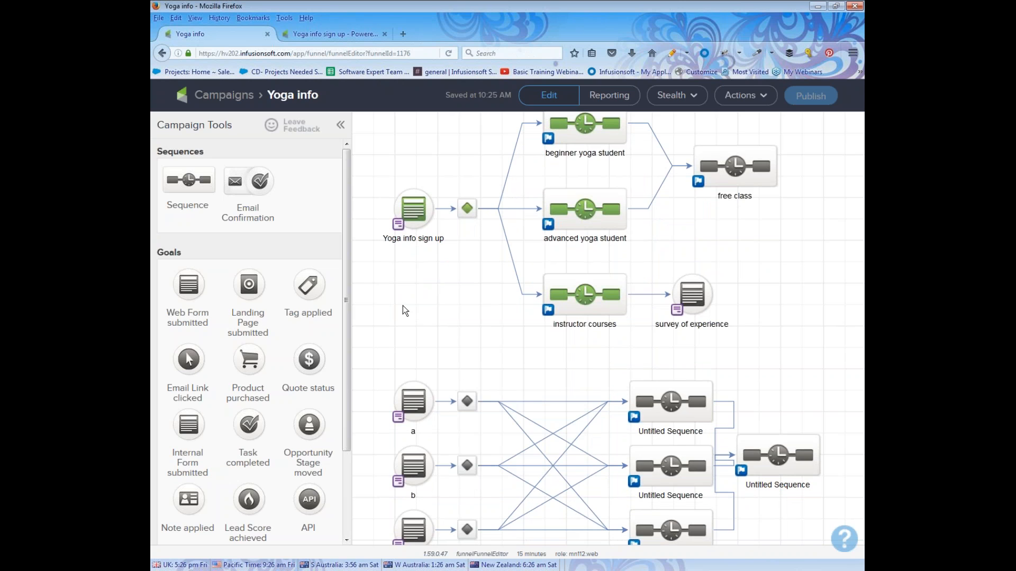
Step: Zoom out the page and collapse the campaign tools to compare the single-form routing with the three-form routing
{"action": "key", "text": "ctrl+minus"}
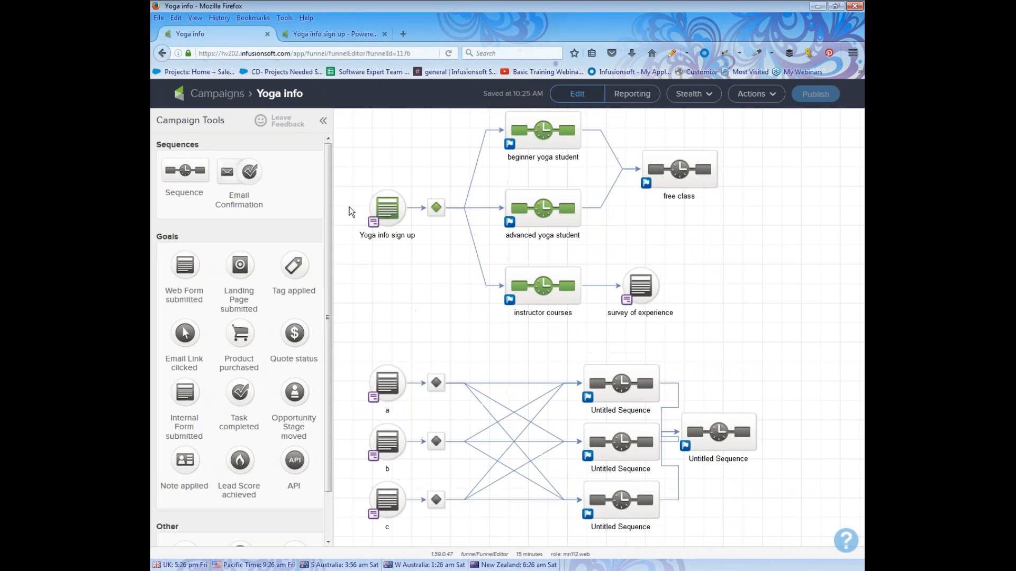
{"action": "right_click", "coordinate": [408, 309]}
{"action": "left_click", "coordinate": [322, 120]}
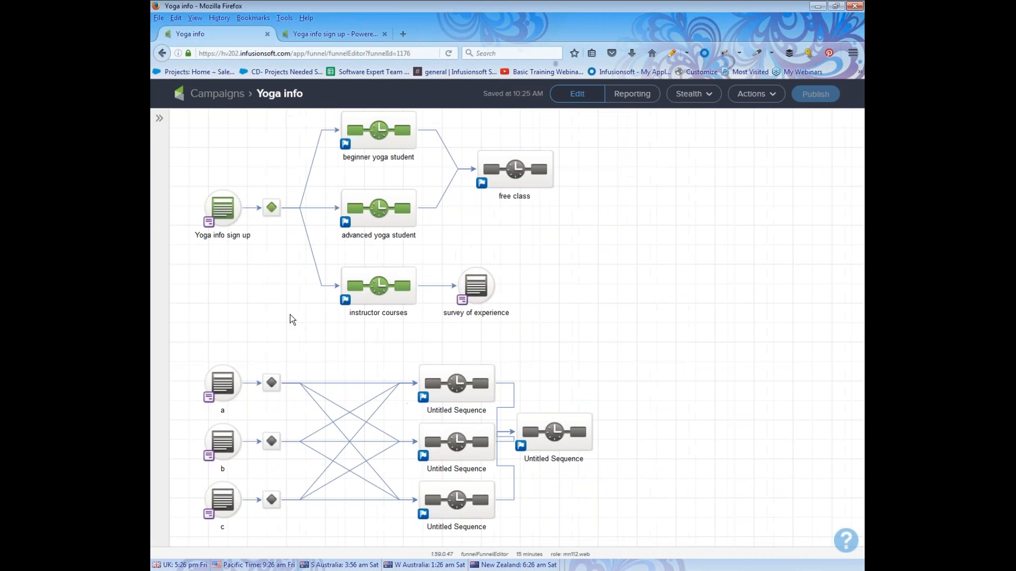
{"action": "left_click_drag", "start_coordinate": [192, 170], "coordinate": [240, 269]}
{"action": "left_click_drag", "start_coordinate": [322, 107], "coordinate": [394, 322]}
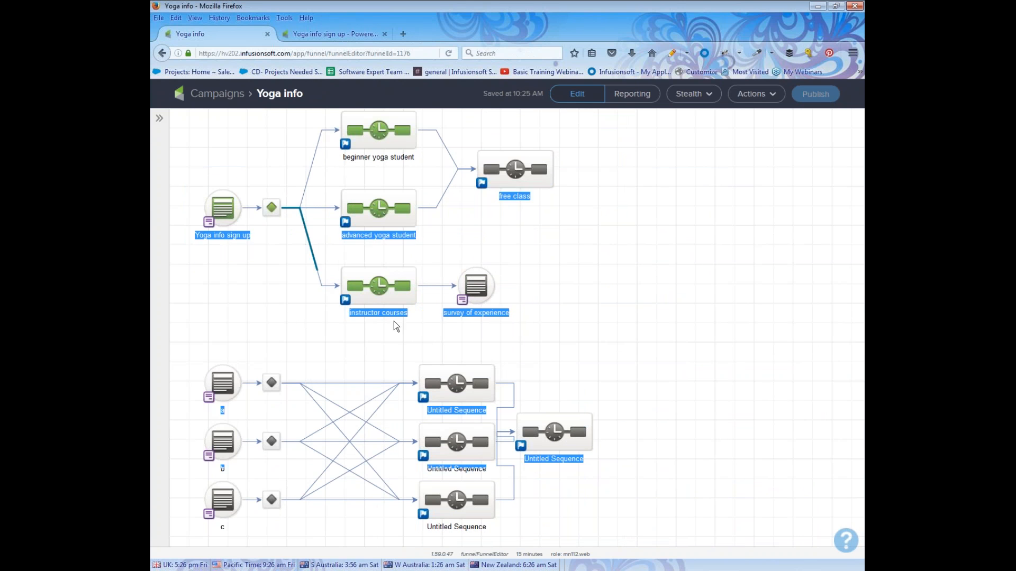
{"action": "left_click", "coordinate": [394, 322]}
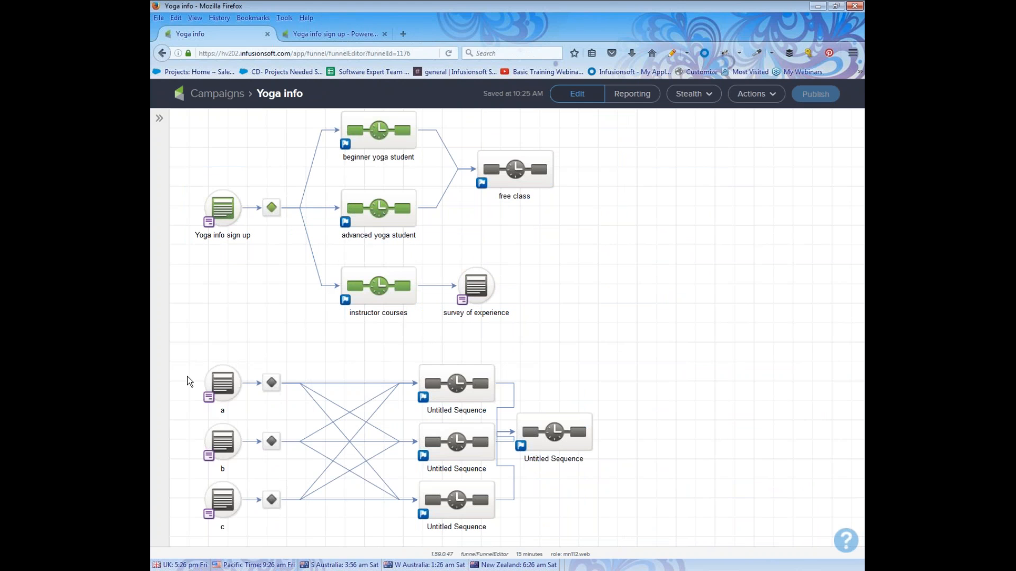
{"action": "left_click_drag", "start_coordinate": [188, 376], "coordinate": [259, 541]}
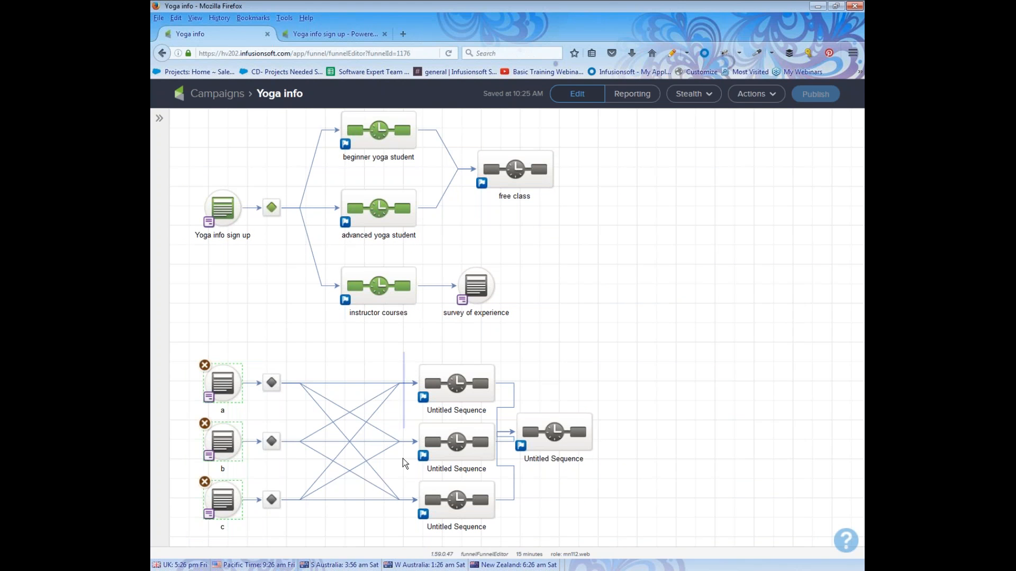
{"action": "left_click_drag", "start_coordinate": [402, 459], "coordinate": [516, 538]}
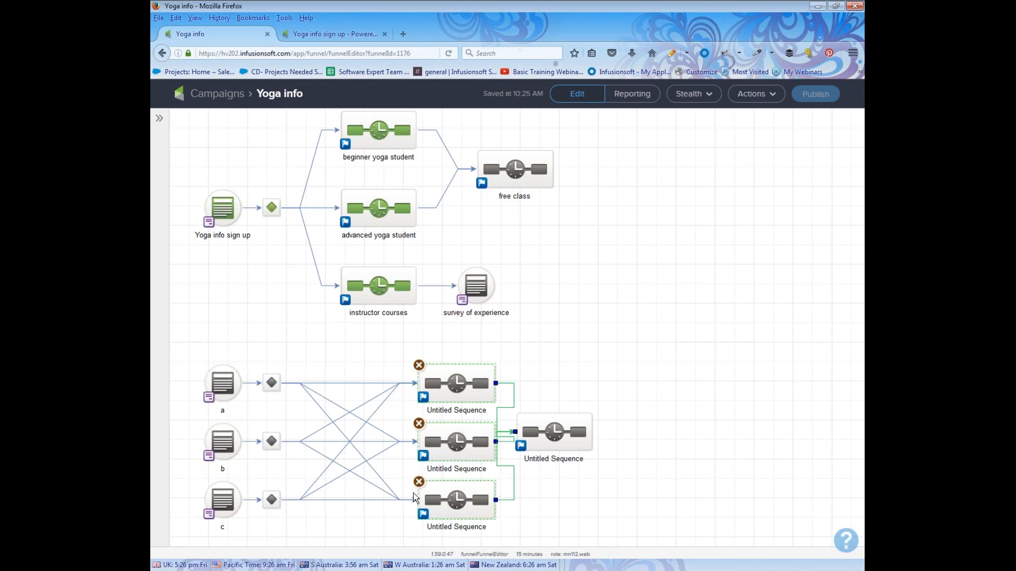
Step: Add a web form goal above the Yoga info sign up flow and name it "wedding planner needed"
{"action": "left_click_drag", "start_coordinate": [592, 318], "coordinate": [692, 439]}
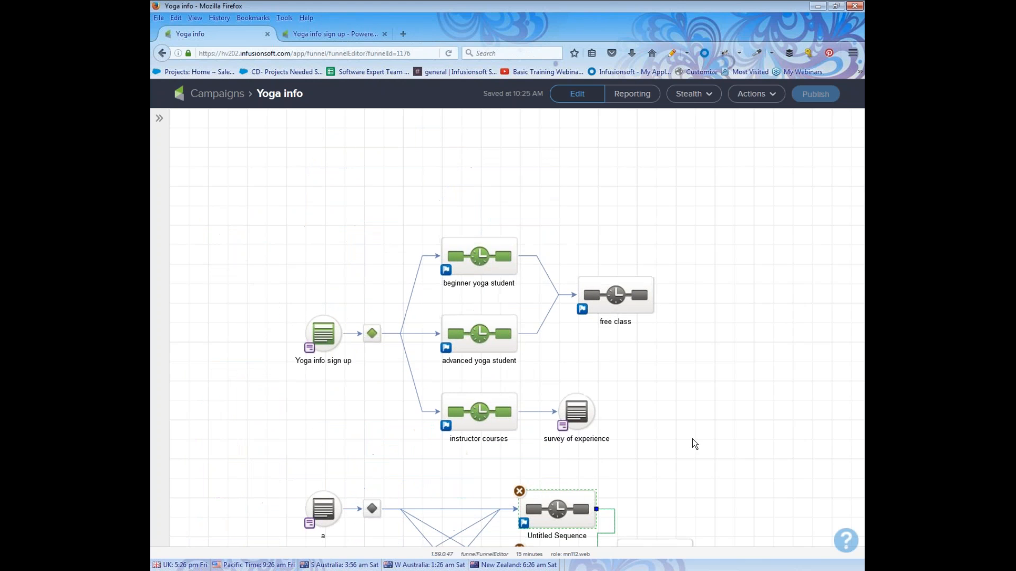
{"action": "right_click", "coordinate": [694, 438]}
{"action": "left_click", "coordinate": [163, 121]}
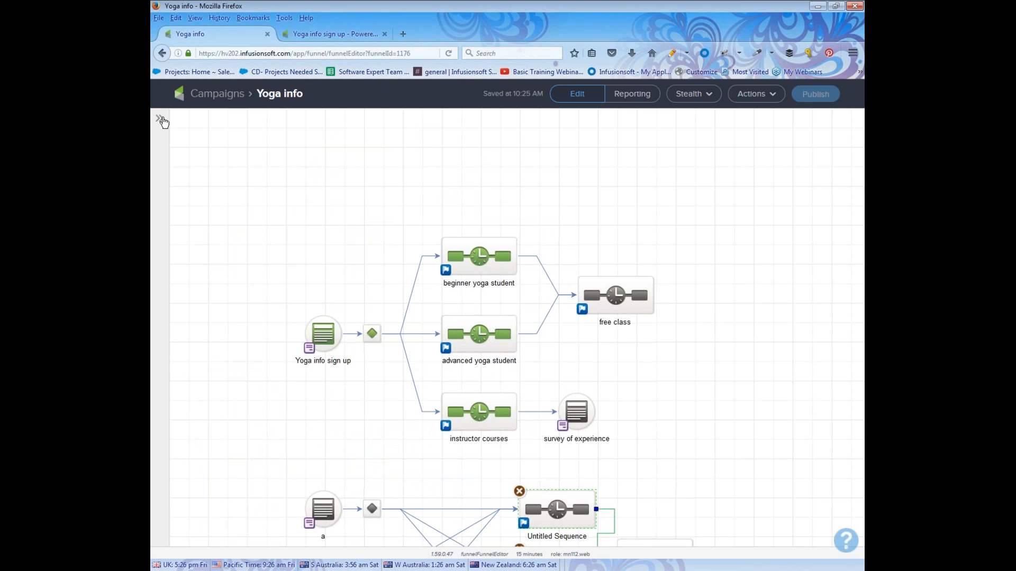
{"action": "left_click", "coordinate": [163, 122]}
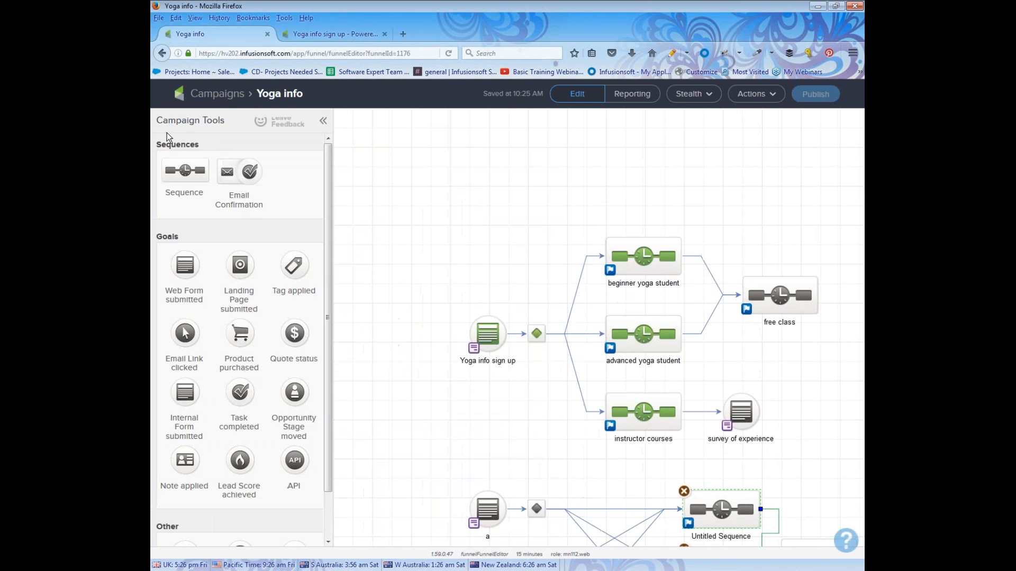
{"action": "left_click_drag", "start_coordinate": [185, 264], "coordinate": [410, 197]}
{"action": "double_click", "coordinate": [410, 197]}
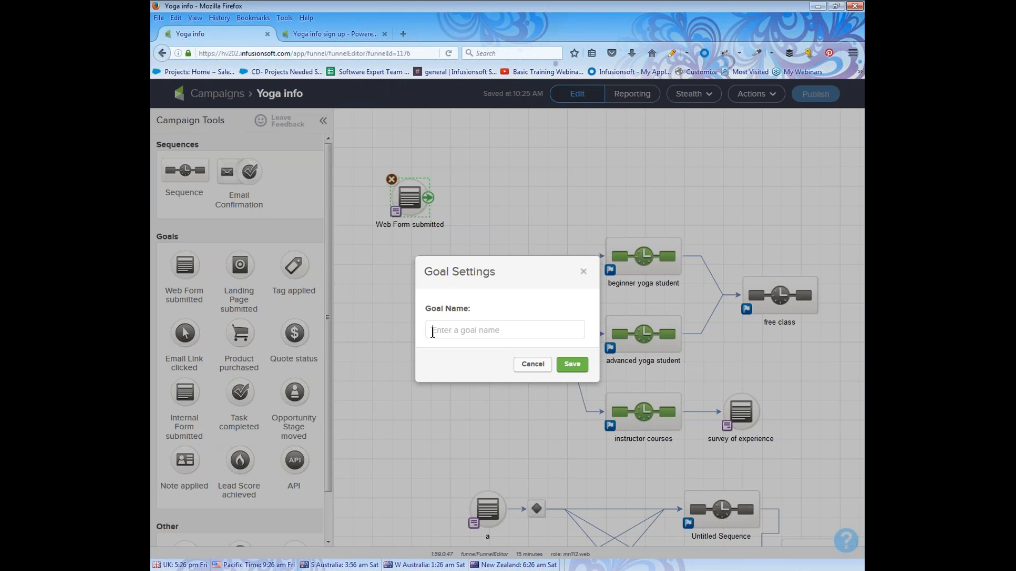
{"action": "type", "text": "wedding planner needed"}
{"action": "left_click", "coordinate": [568, 365]}
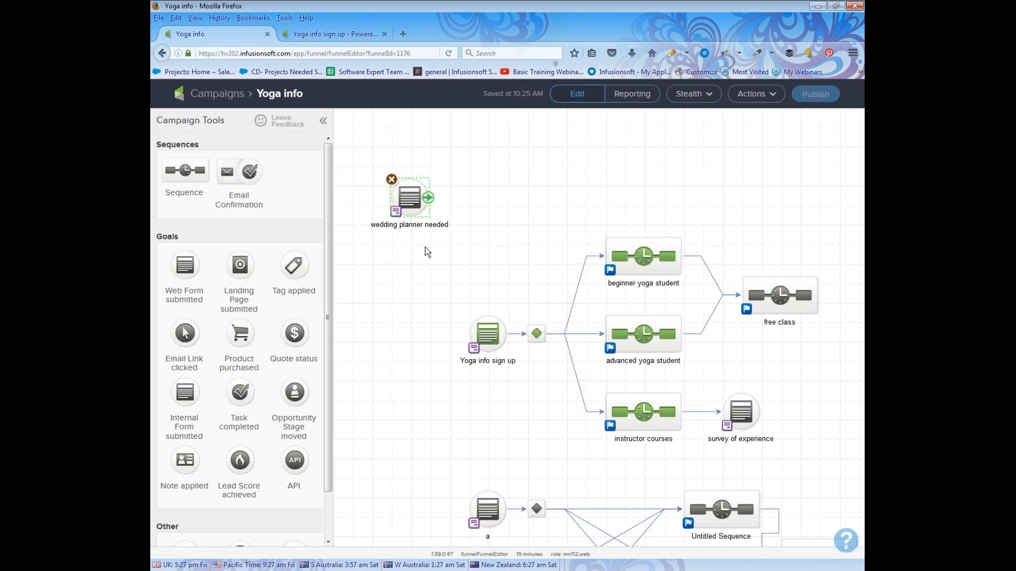
Step: Open the wedding planner needed form and add the title "I need a wedding planner" above the First Name field
{"action": "double_click", "coordinate": [487, 332]}
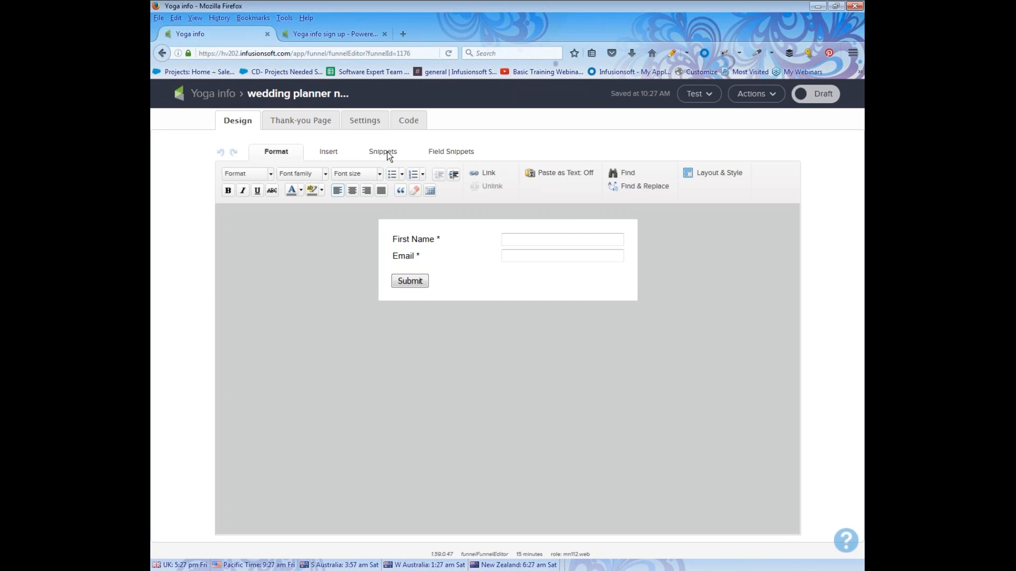
{"action": "left_click", "coordinate": [382, 152]}
{"action": "left_click_drag", "start_coordinate": [285, 182], "coordinate": [421, 236]}
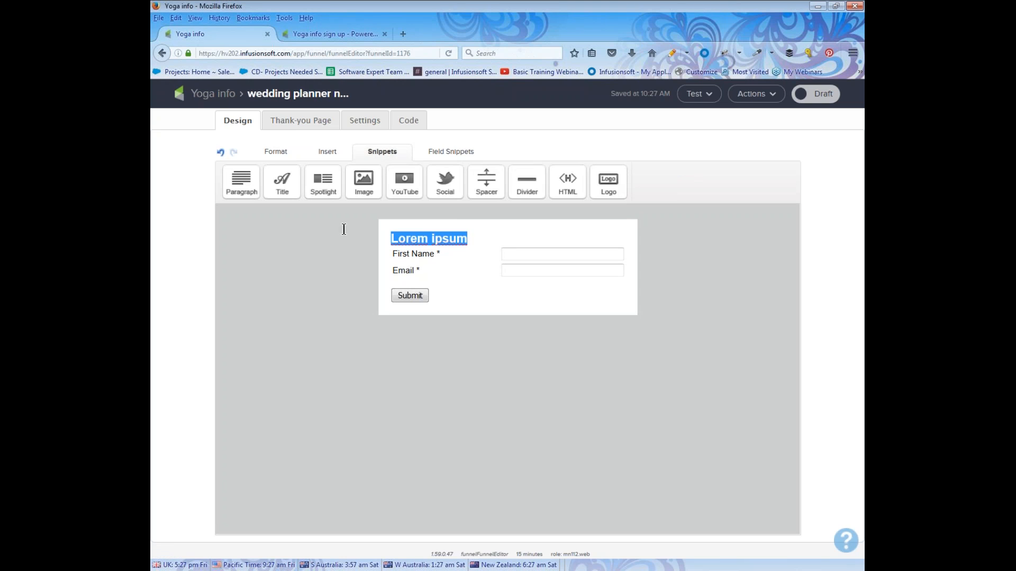
{"action": "type", "text": "I need a we"}
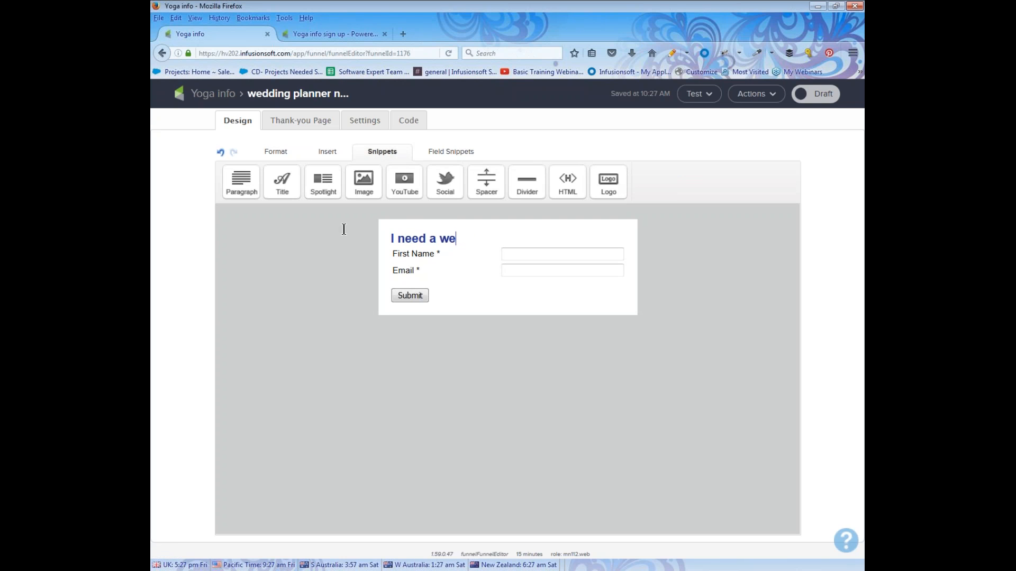
{"action": "type", "text": "dding planner"}
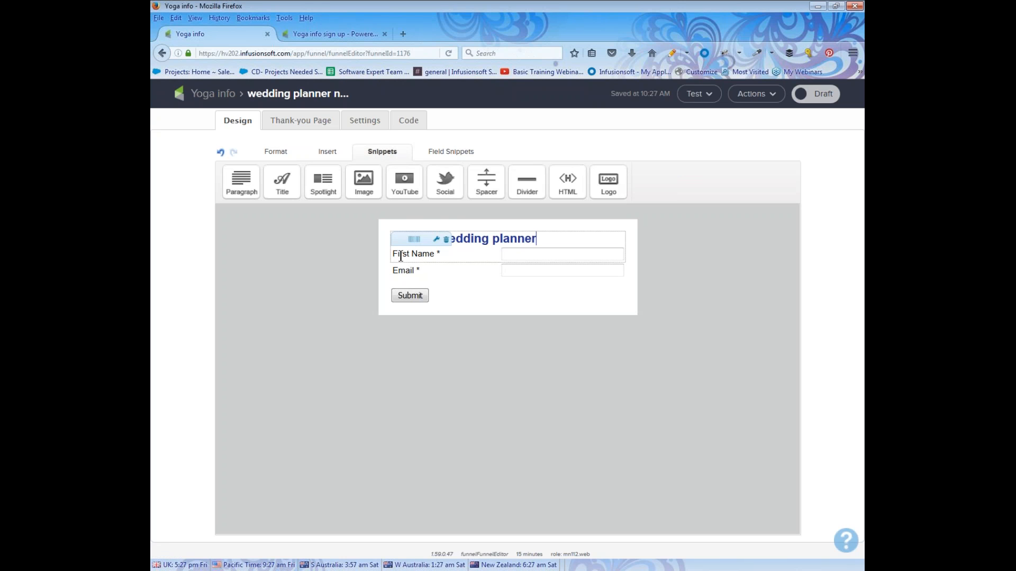
Step: Show the Last Name field along with First Name in the form's name field settings
{"action": "double_click", "coordinate": [401, 256]}
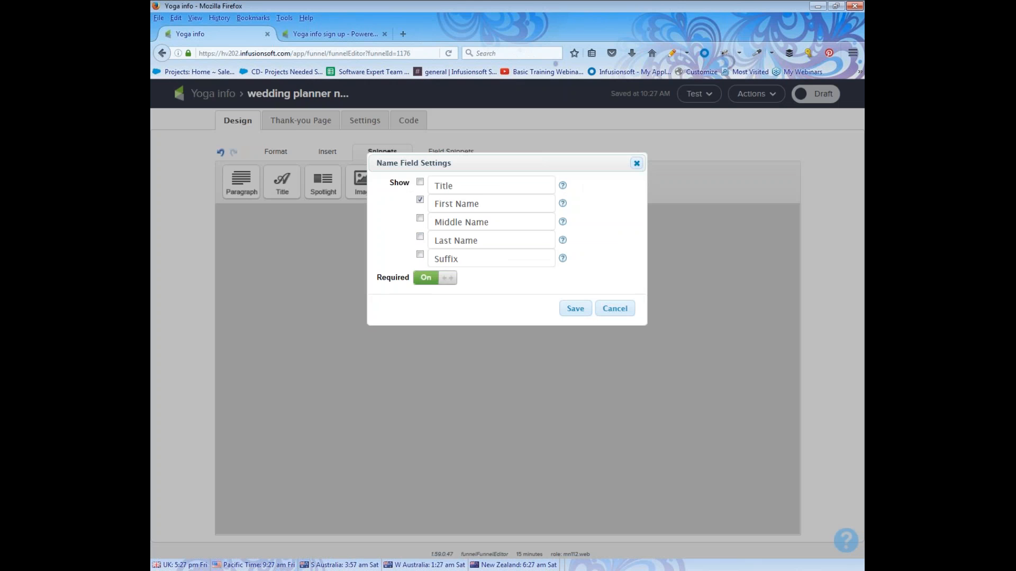
{"action": "left_click", "coordinate": [420, 237]}
{"action": "left_click", "coordinate": [570, 312]}
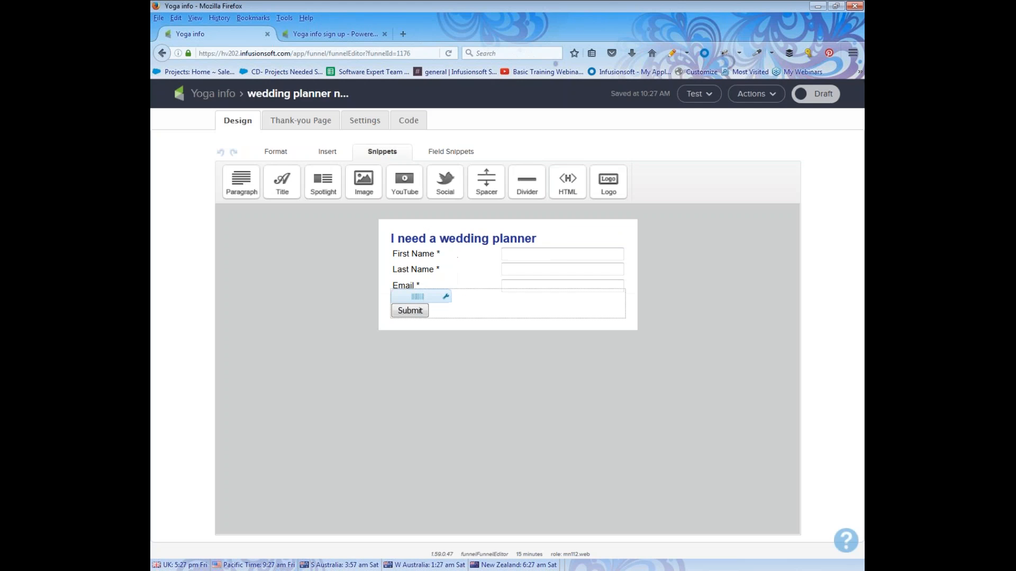
Step: Add an Other field below Email and create a Dropdown custom field for it named "My wedding is taking place"
{"action": "left_click", "coordinate": [464, 155]}
{"action": "mouse_move", "coordinate": [447, 181]}
{"action": "left_mouse_down"}
{"action": "mouse_move", "coordinate": [426, 185]}
{"action": "mouse_move", "coordinate": [444, 182]}
{"action": "left_mouse_up"}
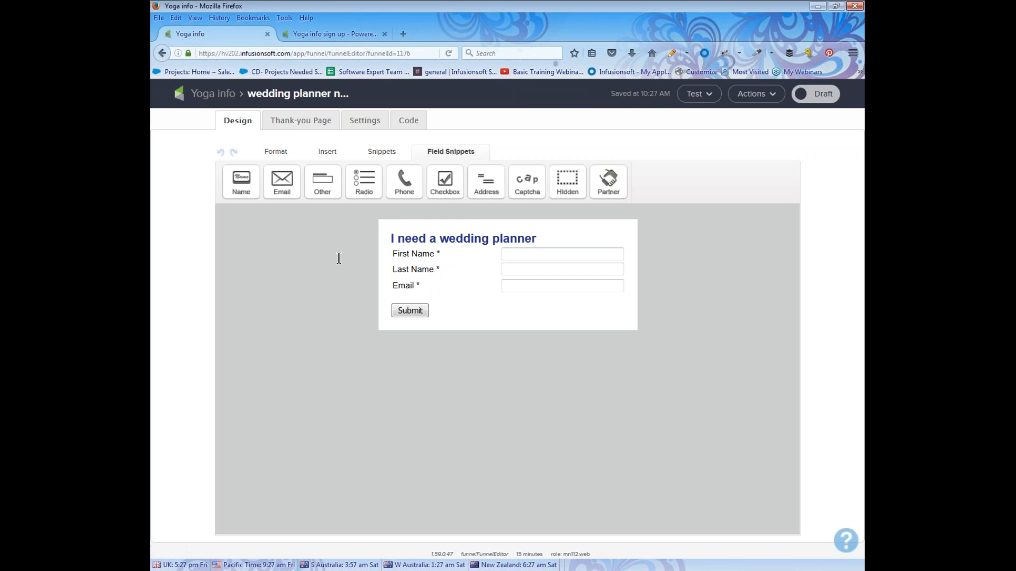
{"action": "left_click_drag", "start_coordinate": [339, 258], "coordinate": [422, 302]}
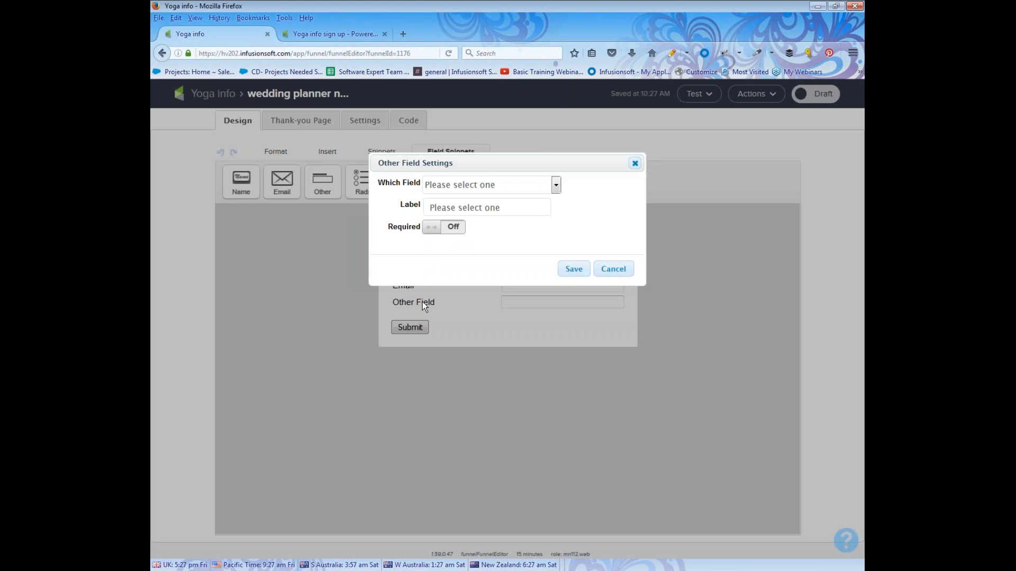
{"action": "left_click", "coordinate": [557, 183]}
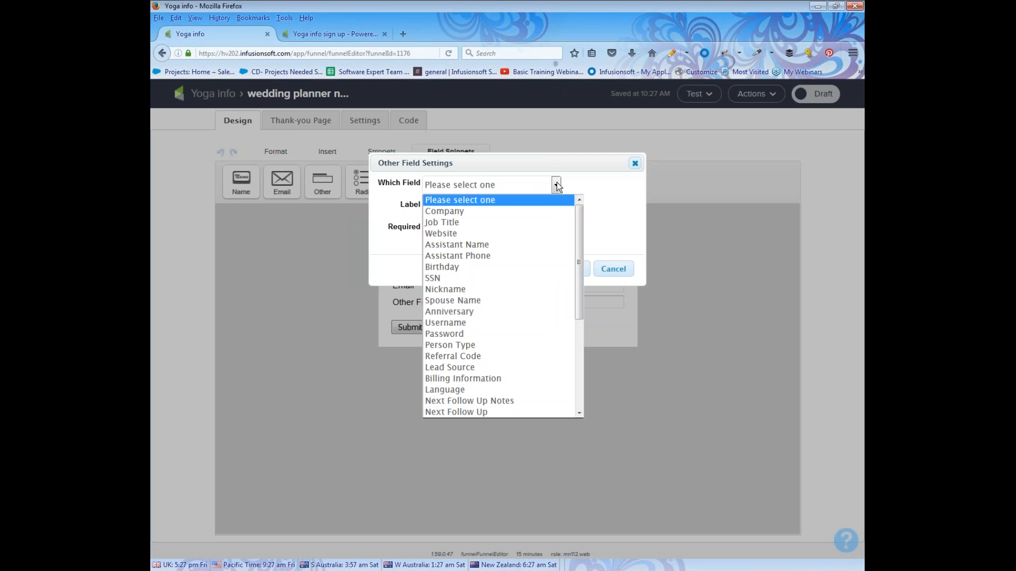
{"action": "left_click_drag", "start_coordinate": [583, 208], "coordinate": [580, 304]}
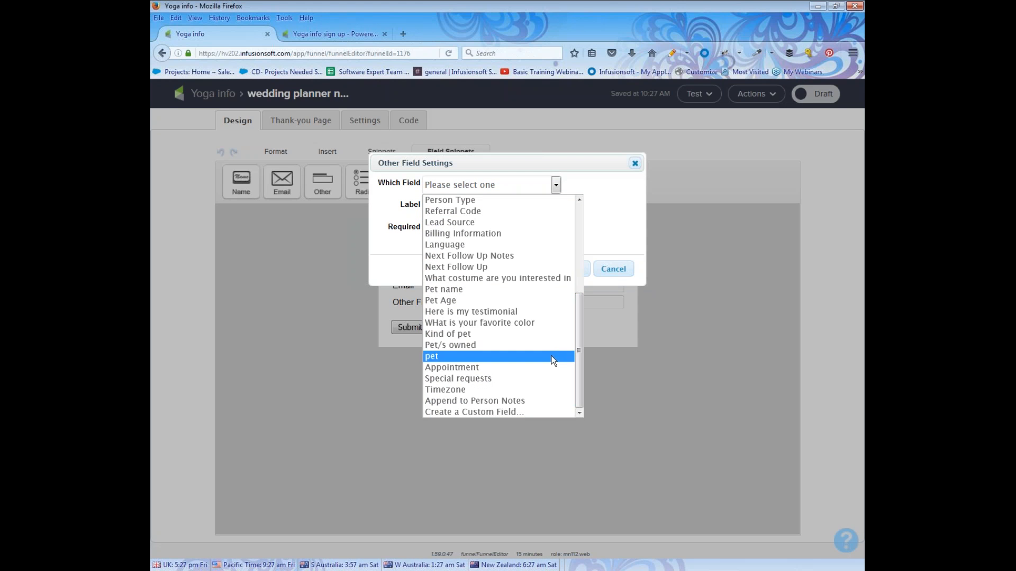
{"action": "left_click", "coordinate": [501, 413]}
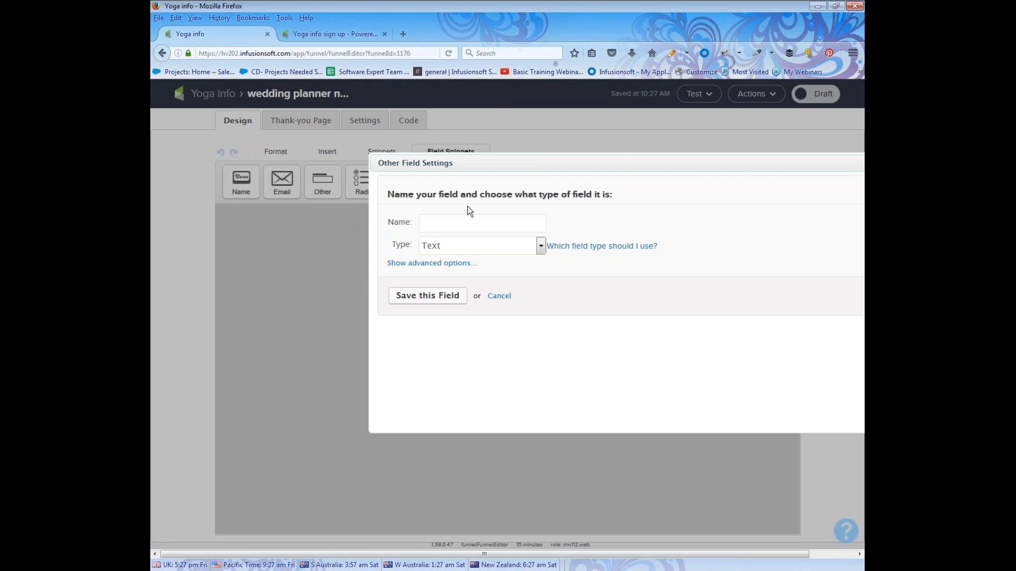
{"action": "type", "text": "My wedding is taking place"}
{"action": "left_click", "coordinate": [540, 246]}
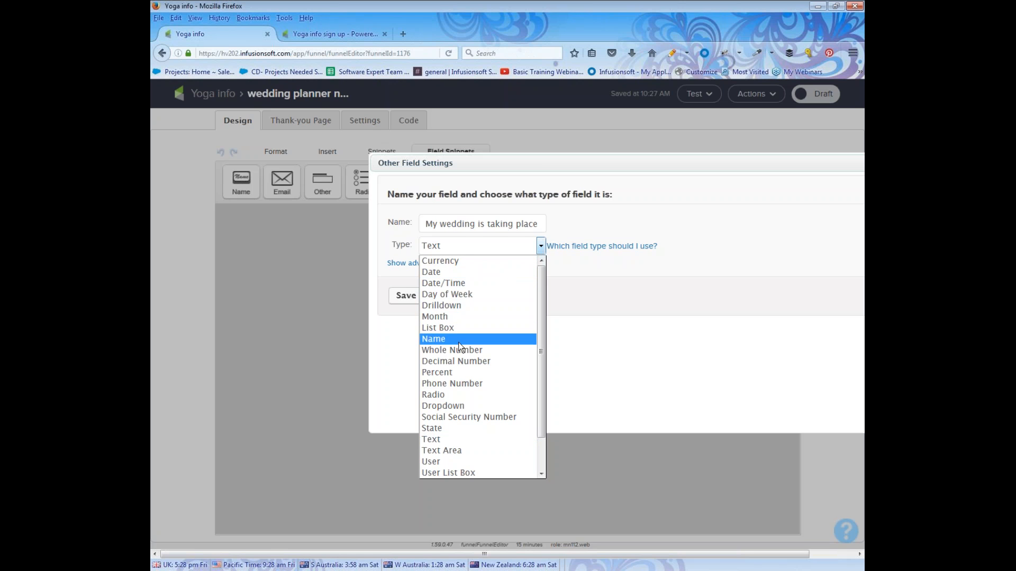
{"action": "left_click", "coordinate": [438, 406]}
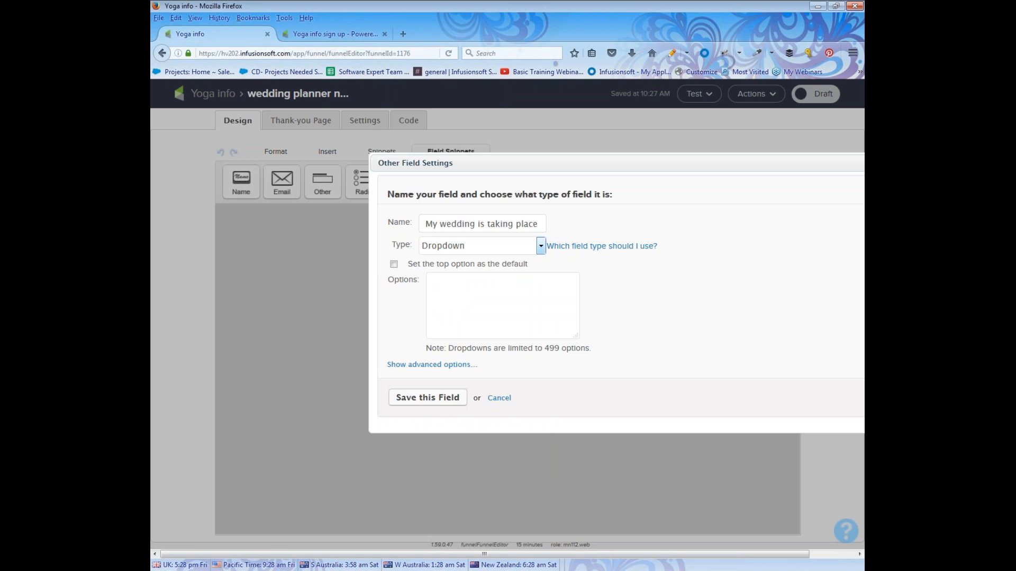
Step: Give the dropdown the options 1-3 months, 4-6 months, 7 and beyond, and ? not sure yet, and make the field required
{"action": "left_click", "coordinate": [443, 288]}
{"action": "type", "text": "0-3"}
{"action": "key", "text": "BackSpace"}
{"action": "type", "text": "1-3 months"}
{"action": "key", "text": "Return"}
{"action": "type", "text": "4-6 months"}
{"action": "key", "text": "Return"}
{"action": "type", "text": "7 and beyond"}
{"action": "key", "text": "Return"}
{"action": "type", "text": "? not sure yet"}
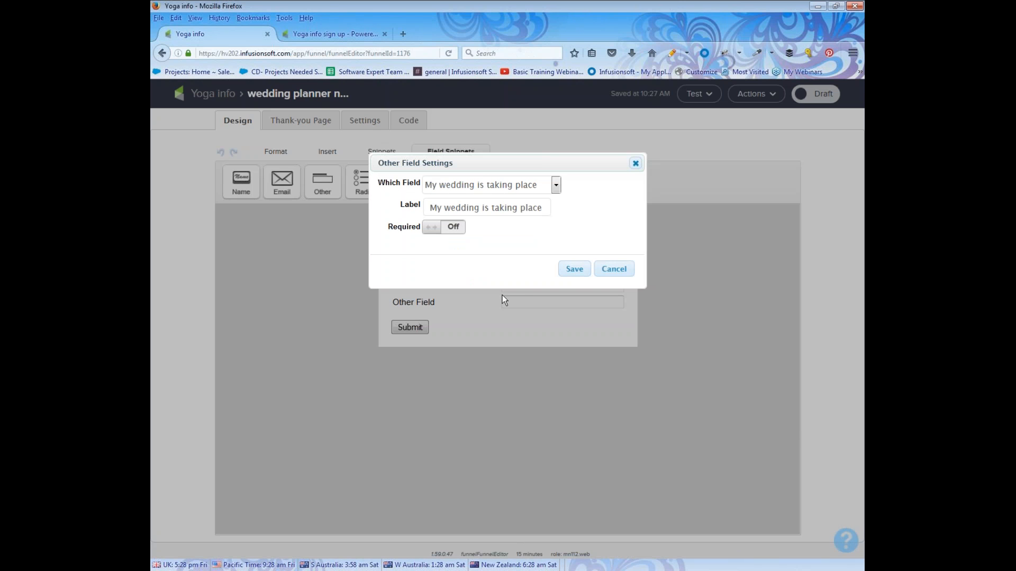
{"action": "left_click", "coordinate": [454, 227]}
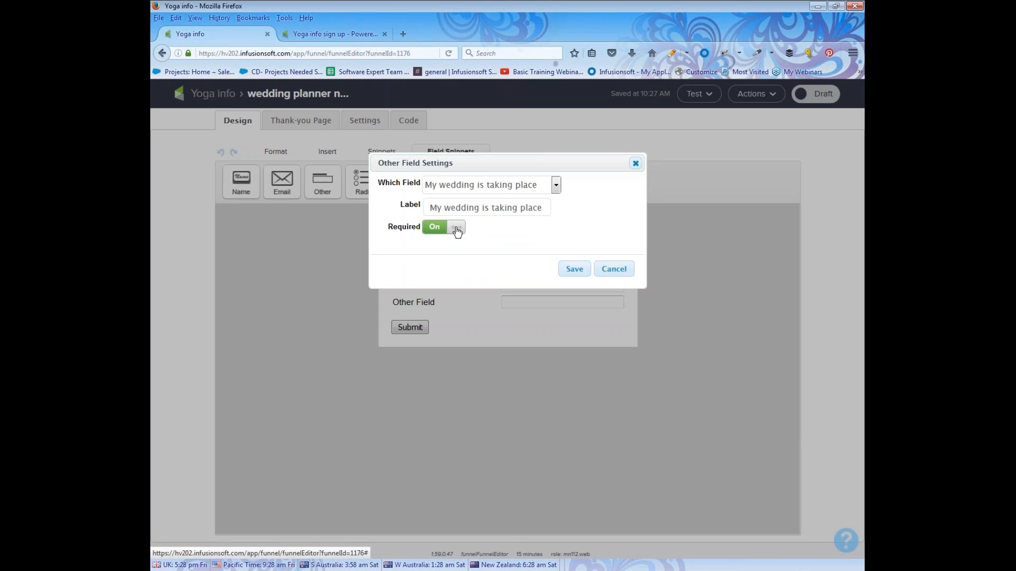
{"action": "left_click", "coordinate": [584, 269]}
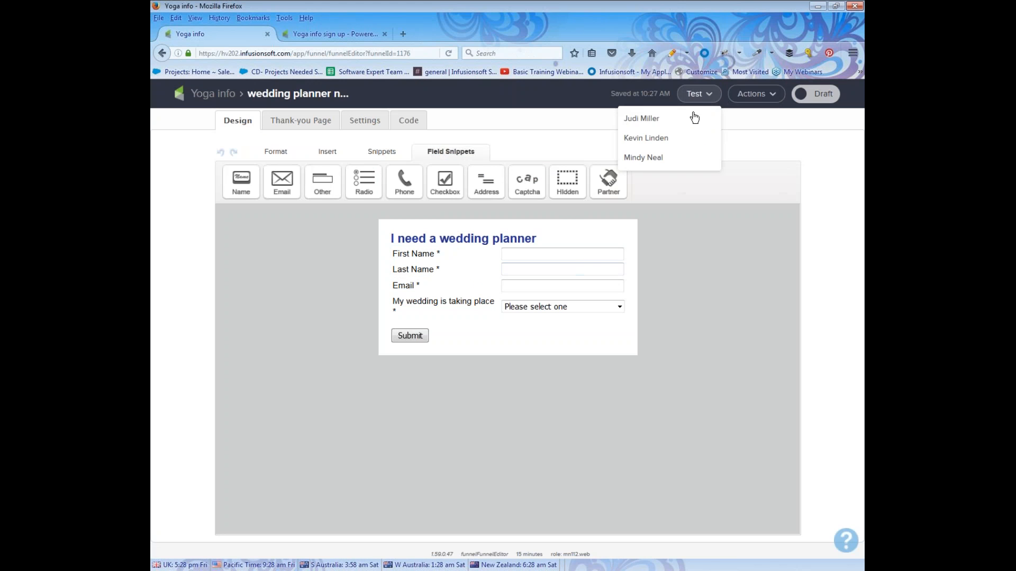
Step: Open a test preview of the wedding planner form with a sample contact and review the wedding timing choices
{"action": "left_click", "coordinate": [687, 118]}
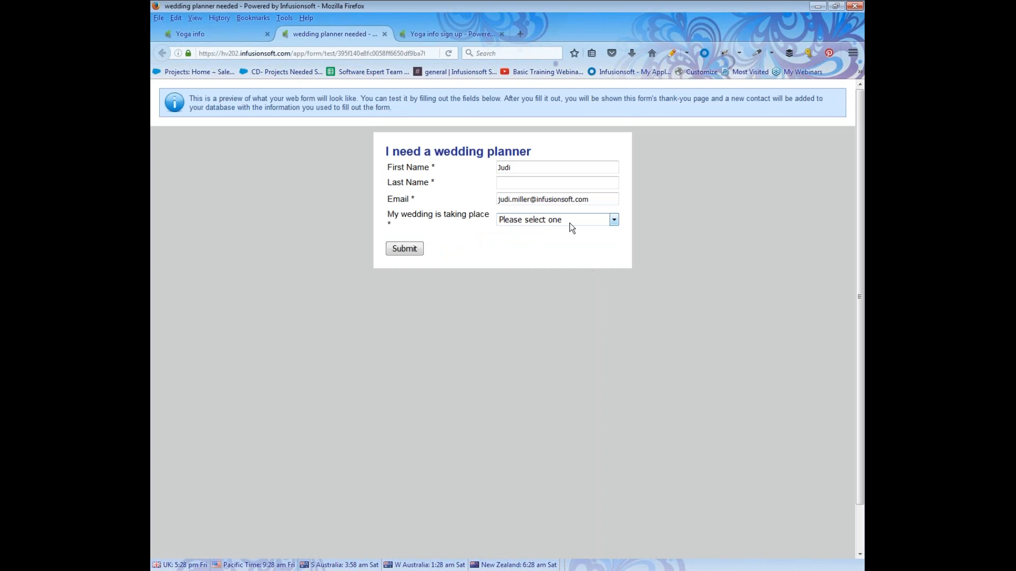
{"action": "left_click", "coordinate": [612, 221]}
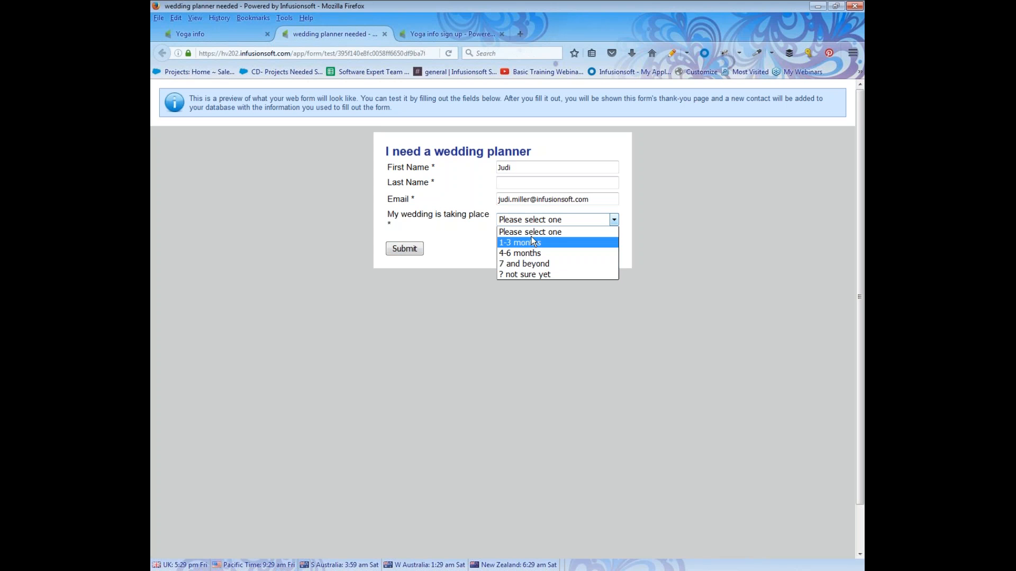
{"action": "left_click", "coordinate": [491, 340]}
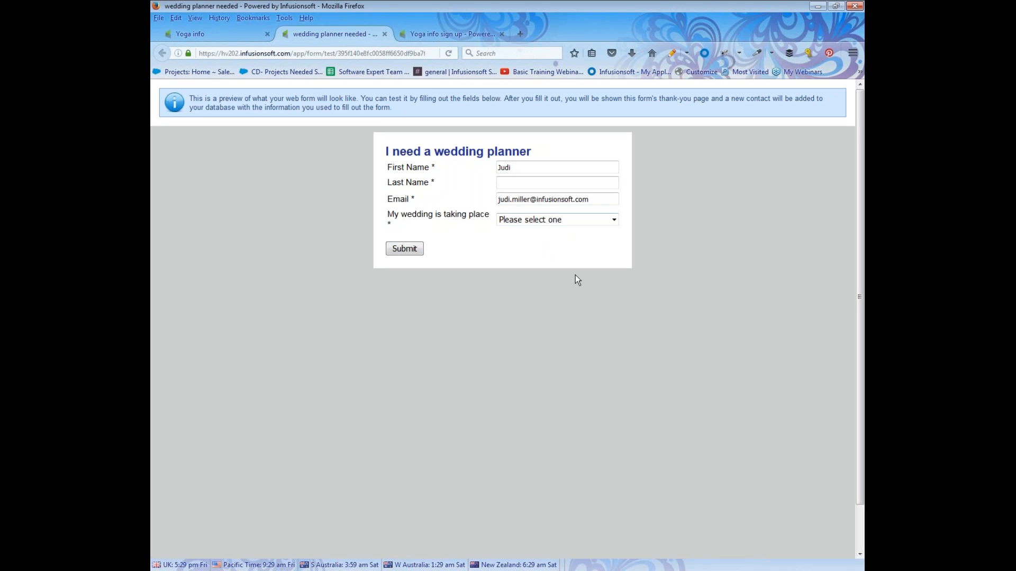
{"action": "left_click", "coordinate": [614, 220]}
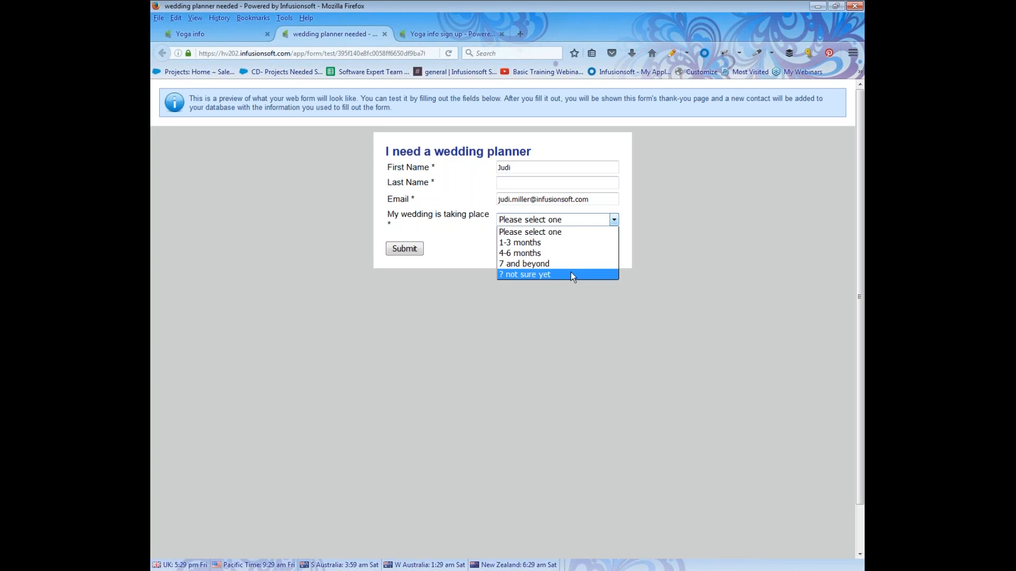
{"action": "left_click", "coordinate": [547, 325]}
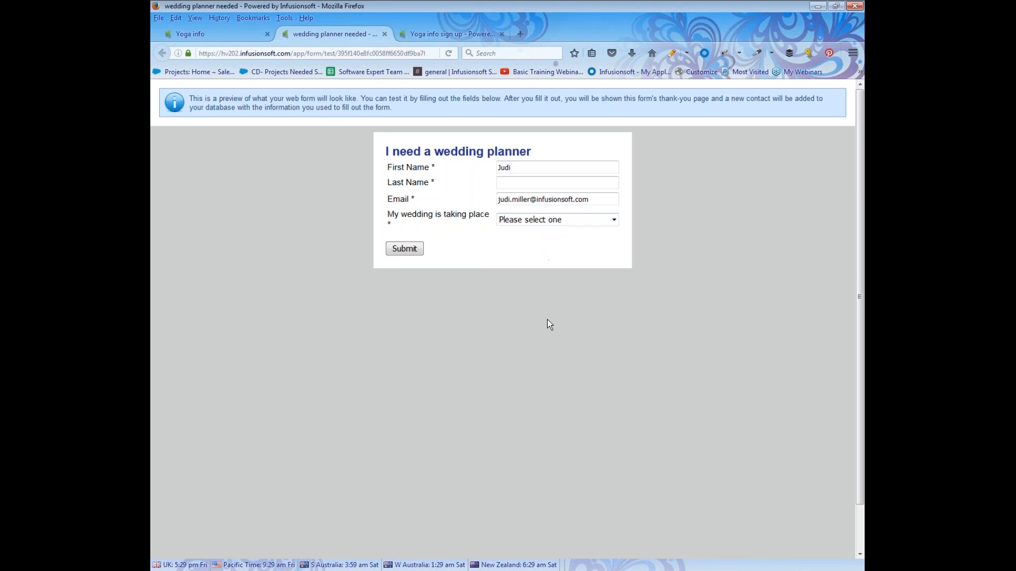
{"action": "left_click", "coordinate": [818, 6]}
{"action": "left_click", "coordinate": [650, 237]}
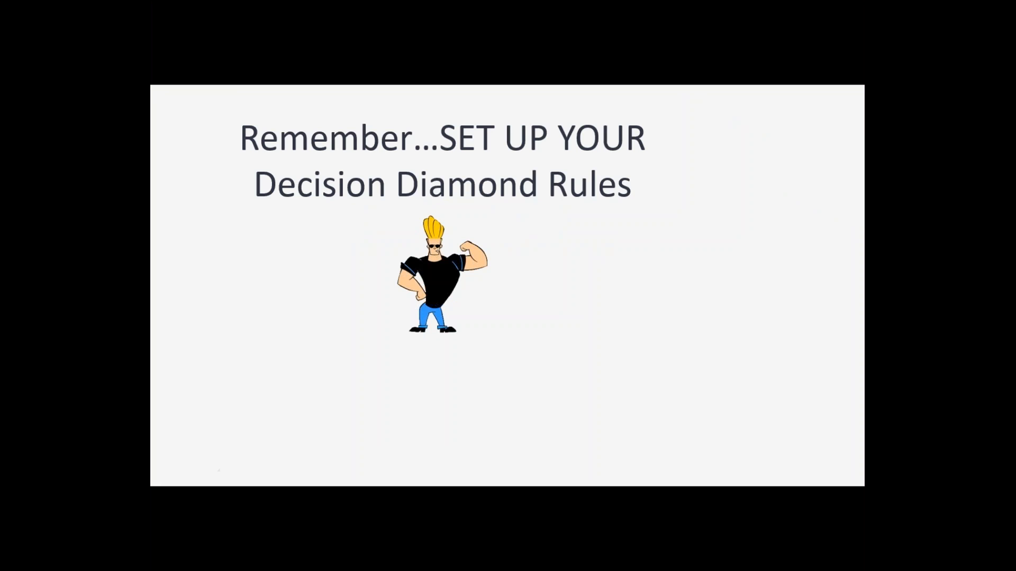
{"action": "key", "text": "Right"}
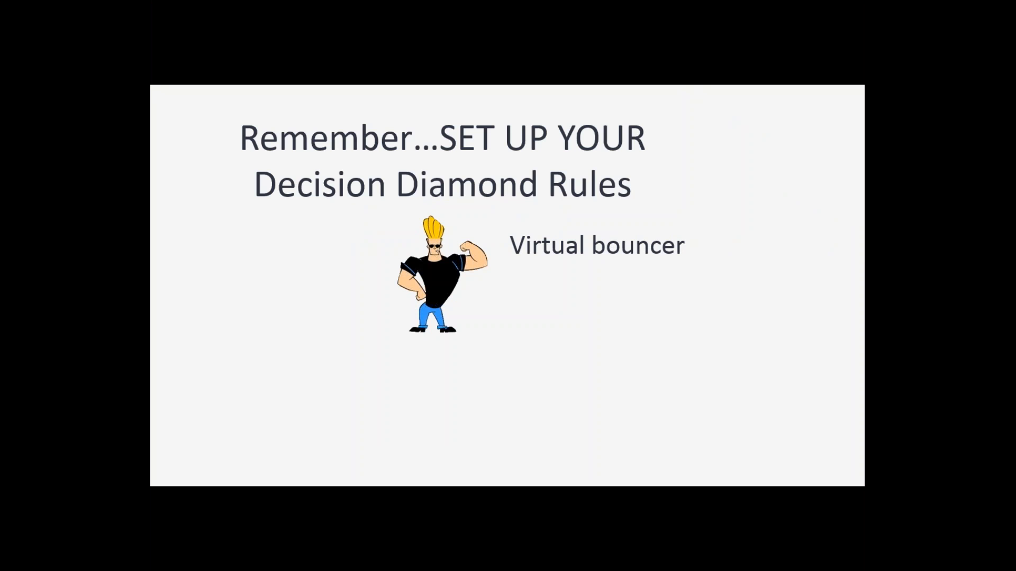
{"action": "key", "text": "Right"}
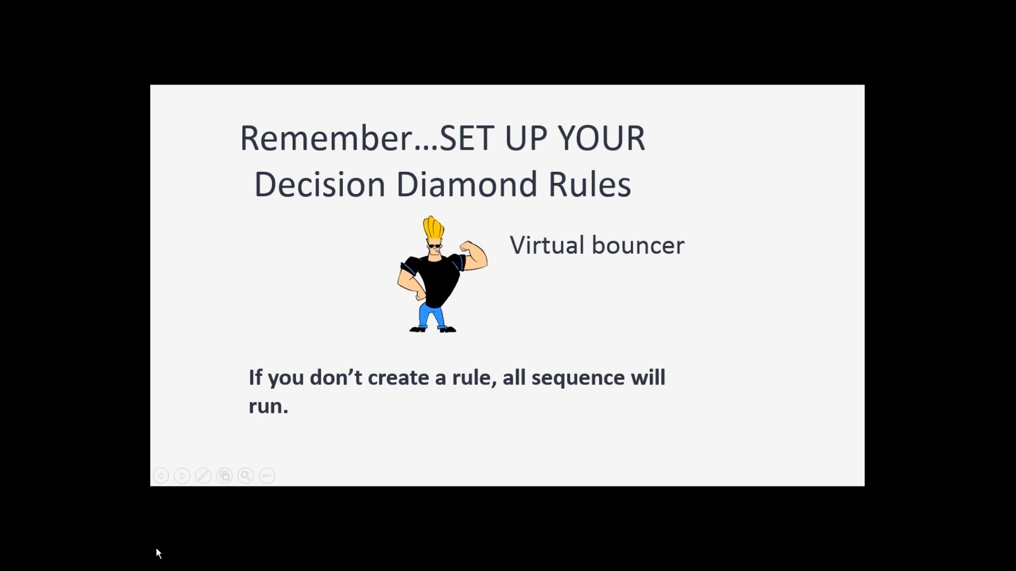
{"action": "key", "text": "alt+Tab"}
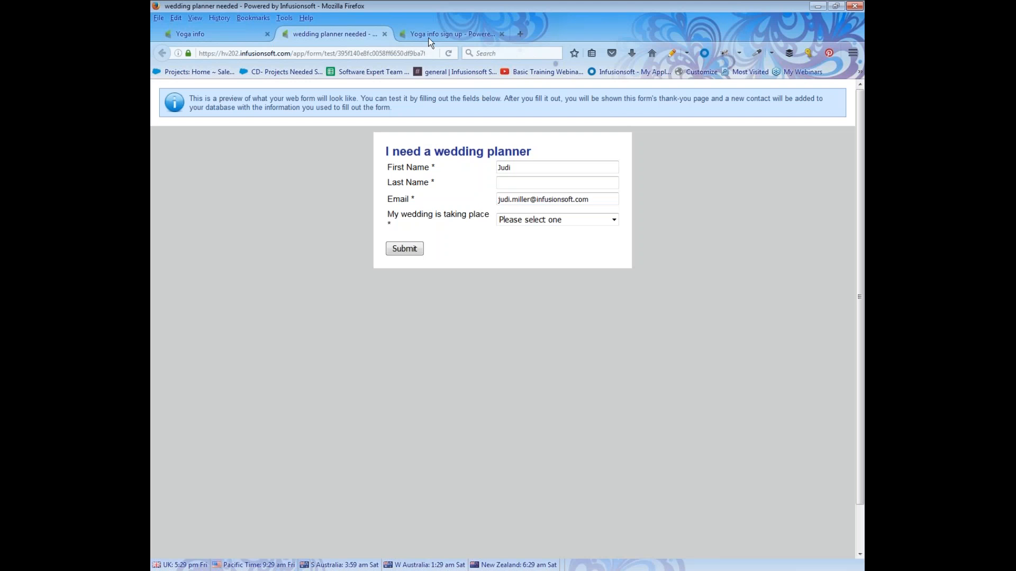
Step: Open the Infusionsoft Help Center in a new browser tab and go to its Pro-Tip Video Series
{"action": "left_click", "coordinate": [521, 35]}
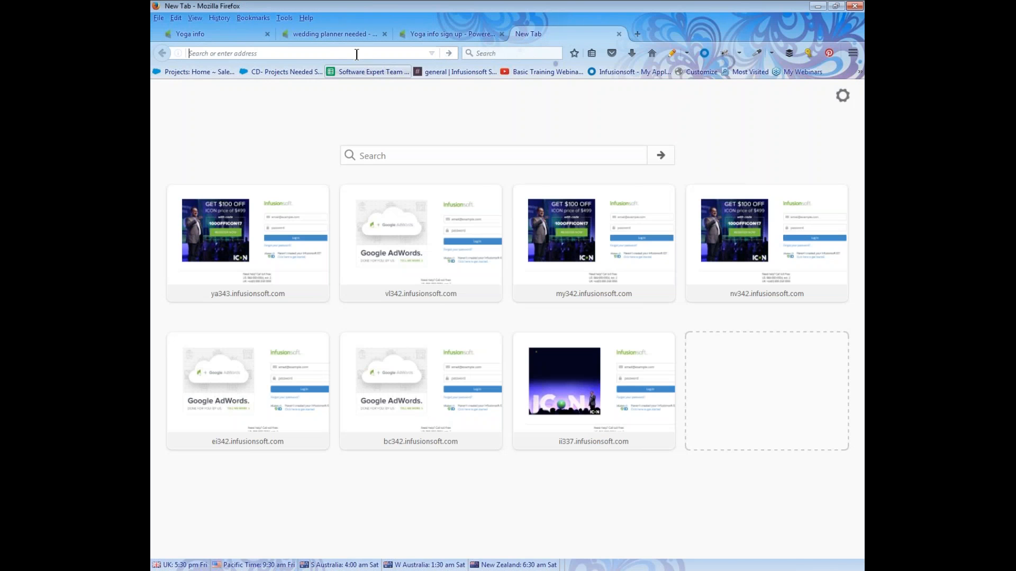
{"action": "type", "text": "help"}
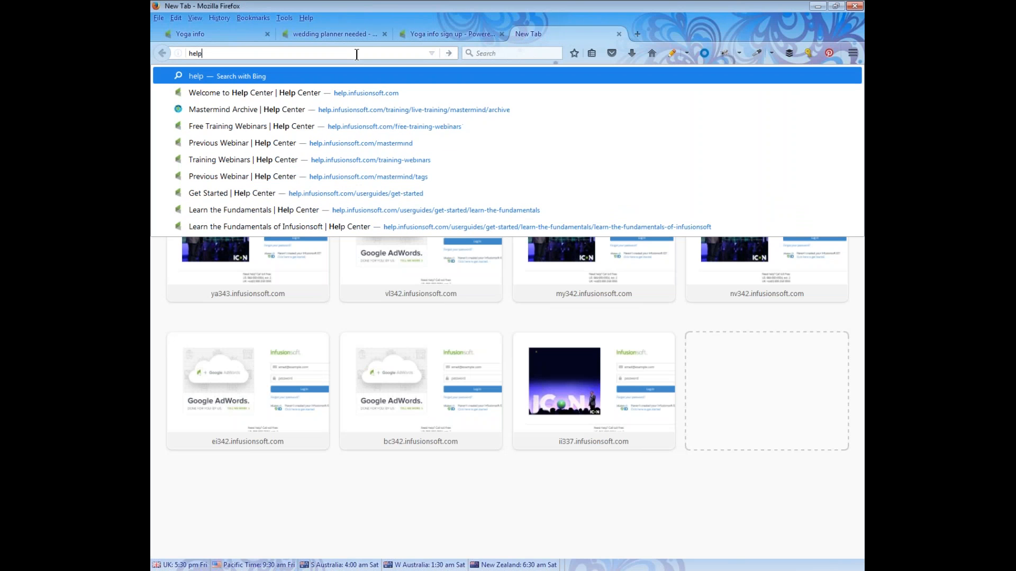
{"action": "left_click", "coordinate": [350, 91]}
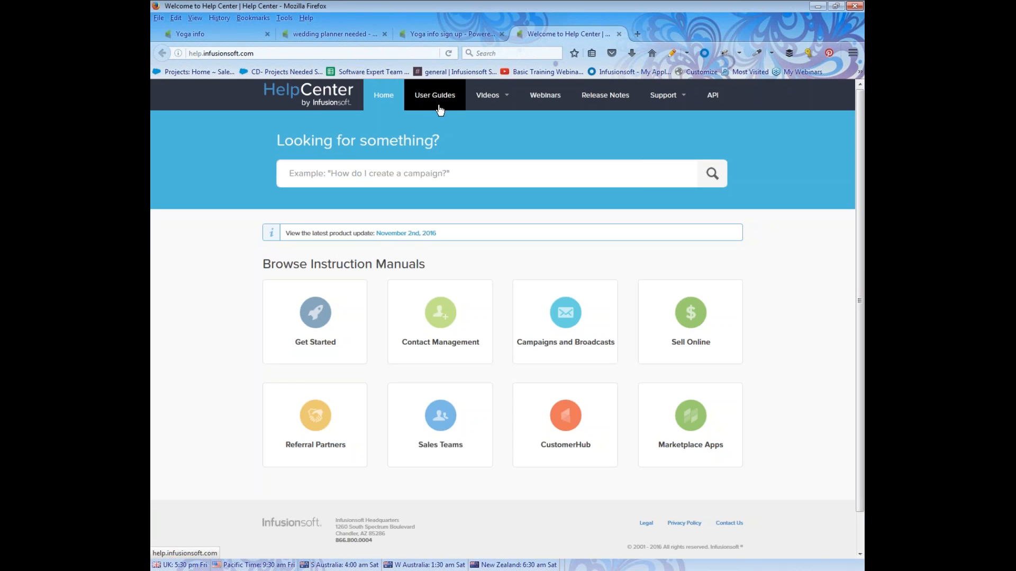
{"action": "mouse_move", "coordinate": [502, 101]}
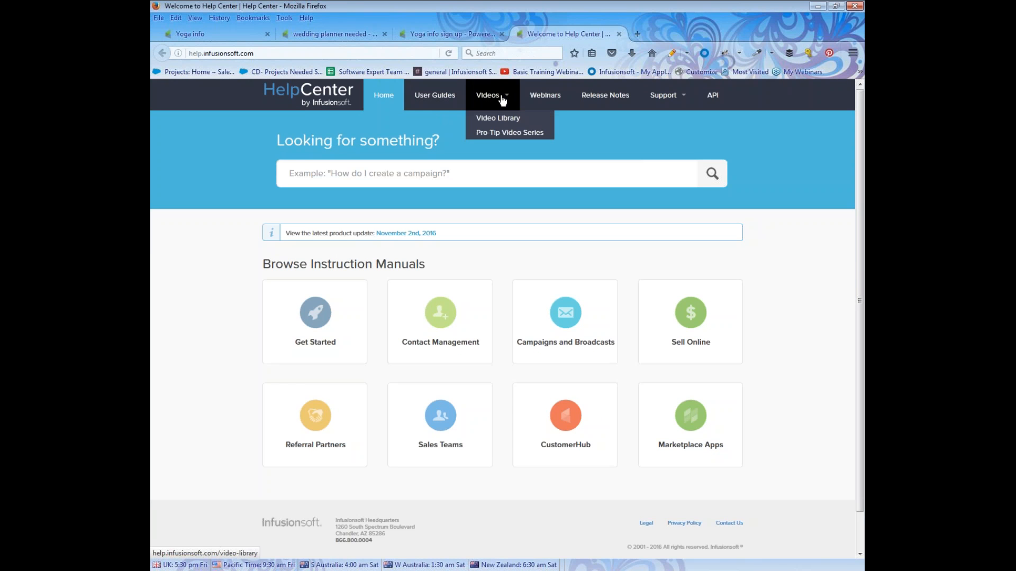
{"action": "left_click", "coordinate": [500, 136]}
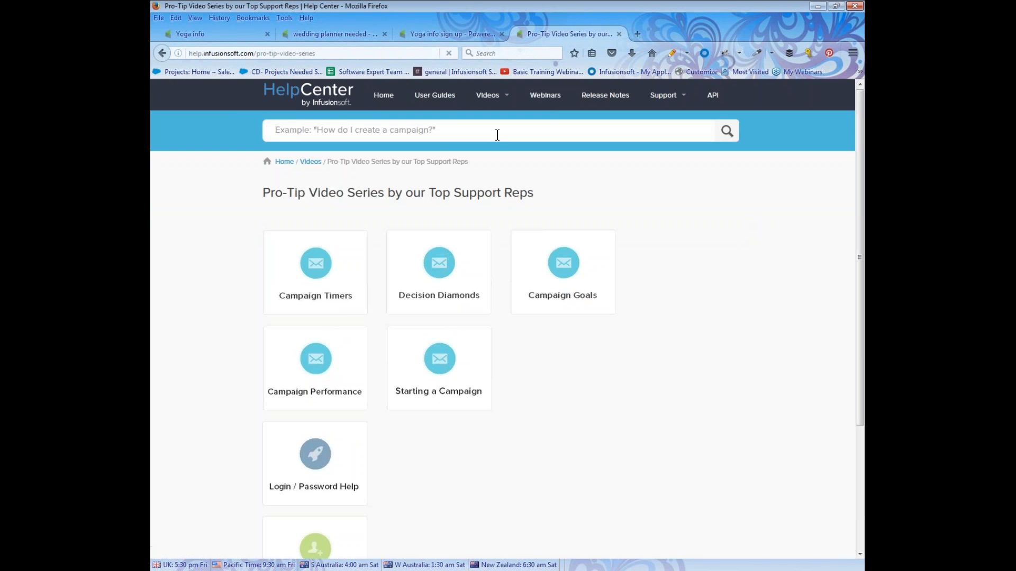
Step: Open the Decision Diamonds page of the Pro-Tip Video Series and look through its videos
{"action": "left_click", "coordinate": [443, 277]}
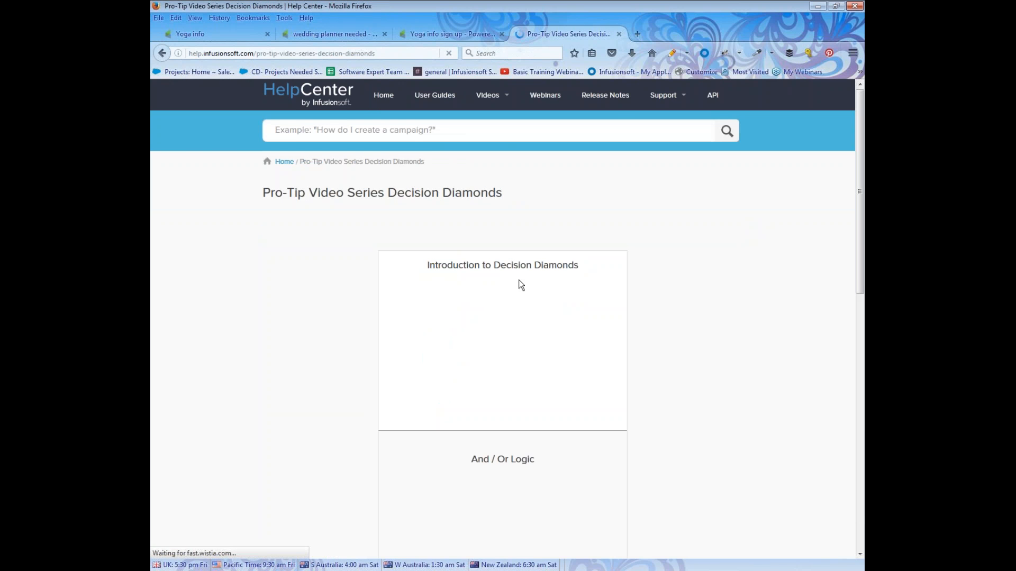
{"action": "scroll", "coordinate": [447, 271], "scroll_direction": "down", "scroll_amount": 3}
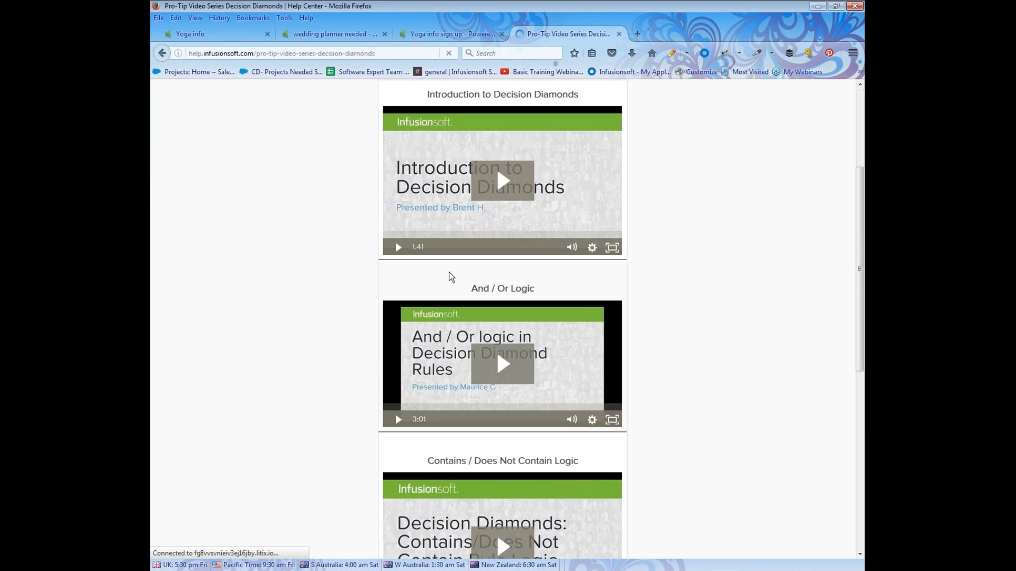
{"action": "scroll", "coordinate": [451, 276], "scroll_direction": "down", "scroll_amount": 2}
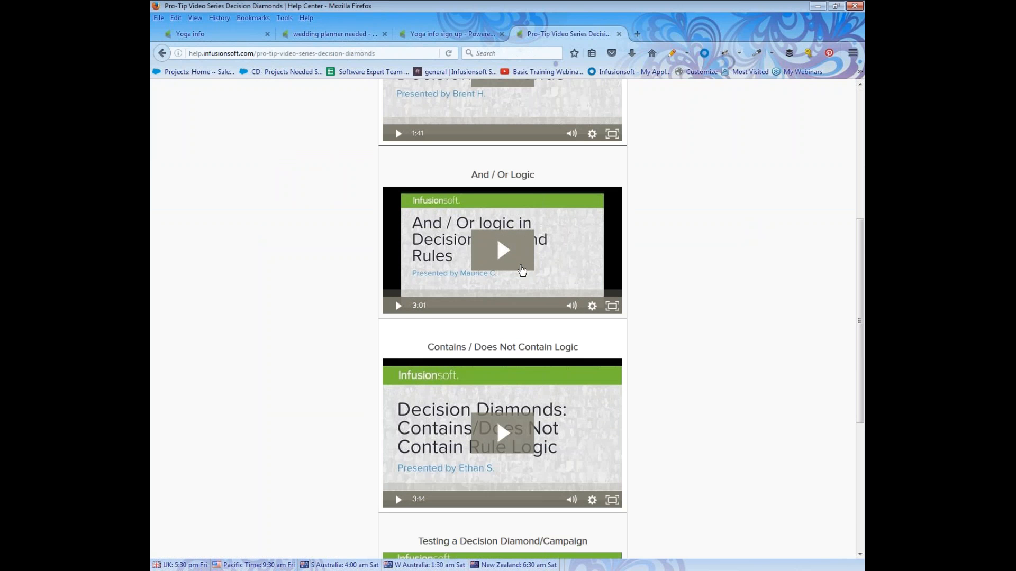
{"action": "scroll", "coordinate": [518, 295], "scroll_direction": "down", "scroll_amount": 1}
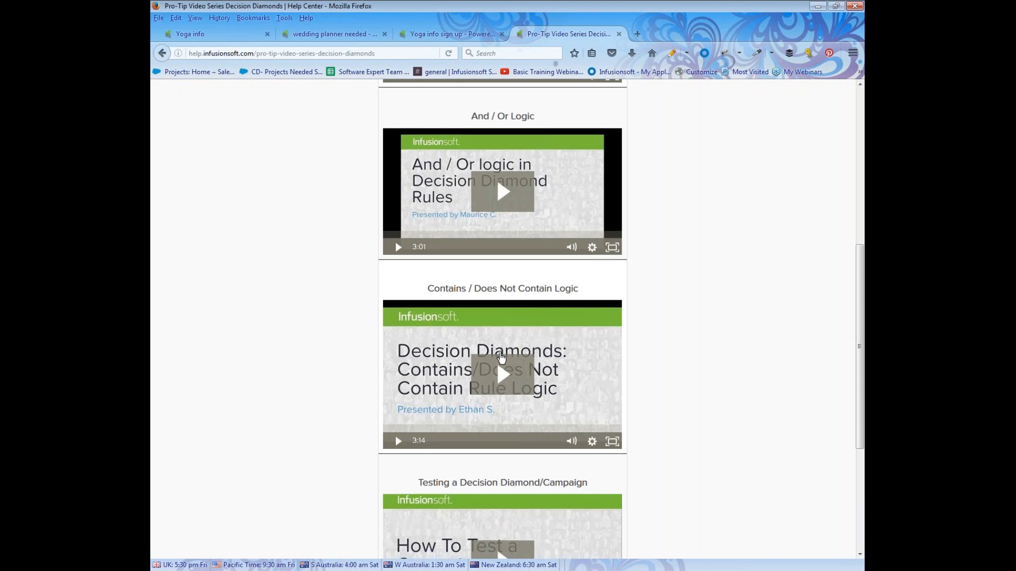
{"action": "scroll", "coordinate": [501, 358], "scroll_direction": "down", "scroll_amount": 3}
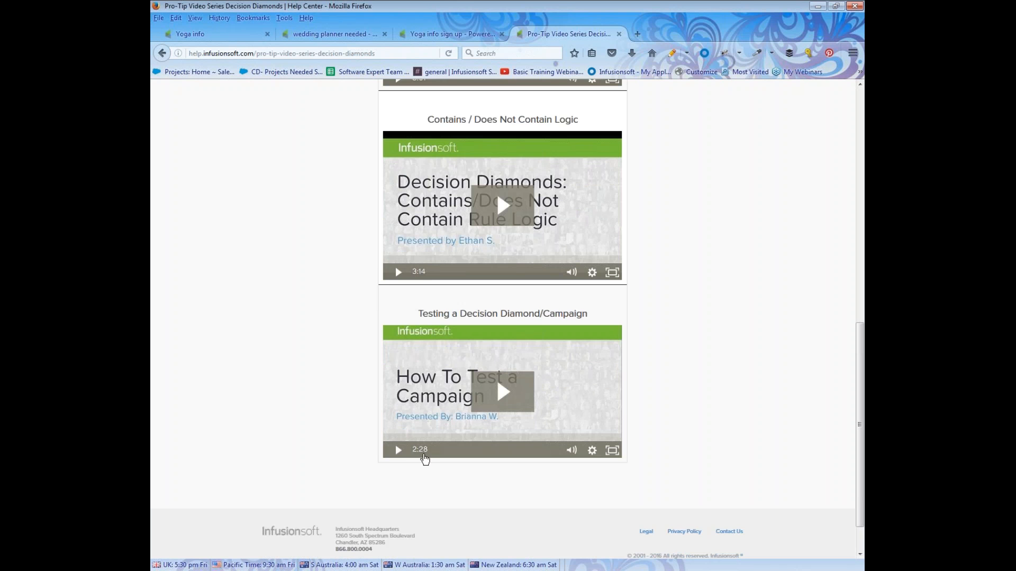
{"action": "scroll", "coordinate": [422, 279], "scroll_direction": "up", "scroll_amount": 3}
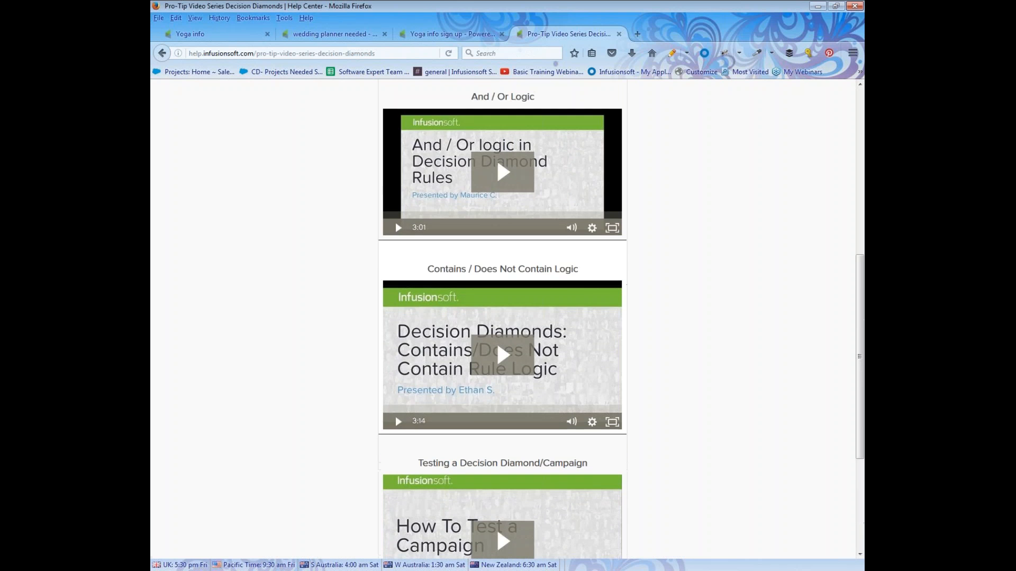
{"action": "scroll", "coordinate": [425, 225], "scroll_direction": "up", "scroll_amount": 5}
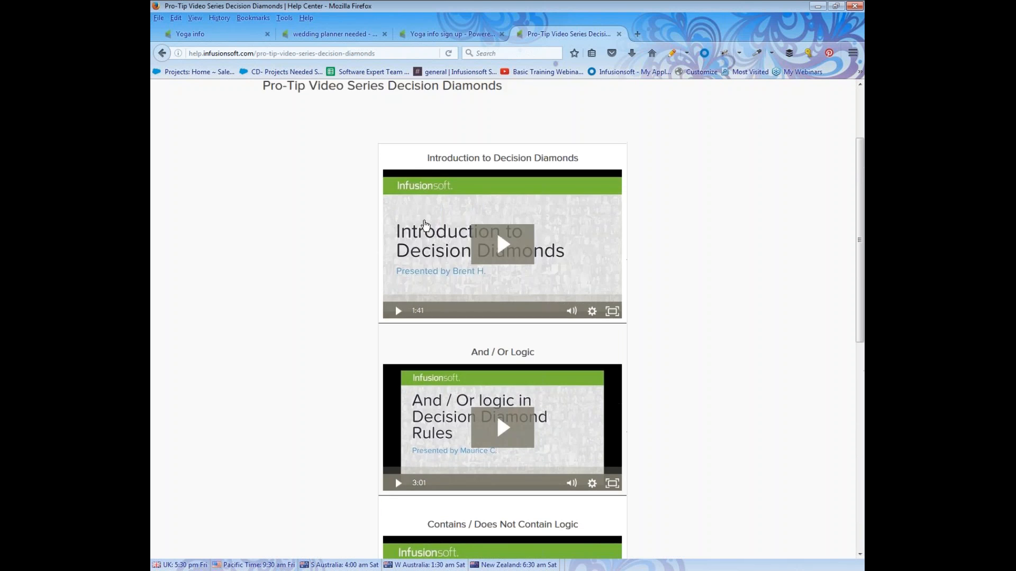
{"action": "scroll", "coordinate": [425, 225], "scroll_direction": "up", "scroll_amount": 1}
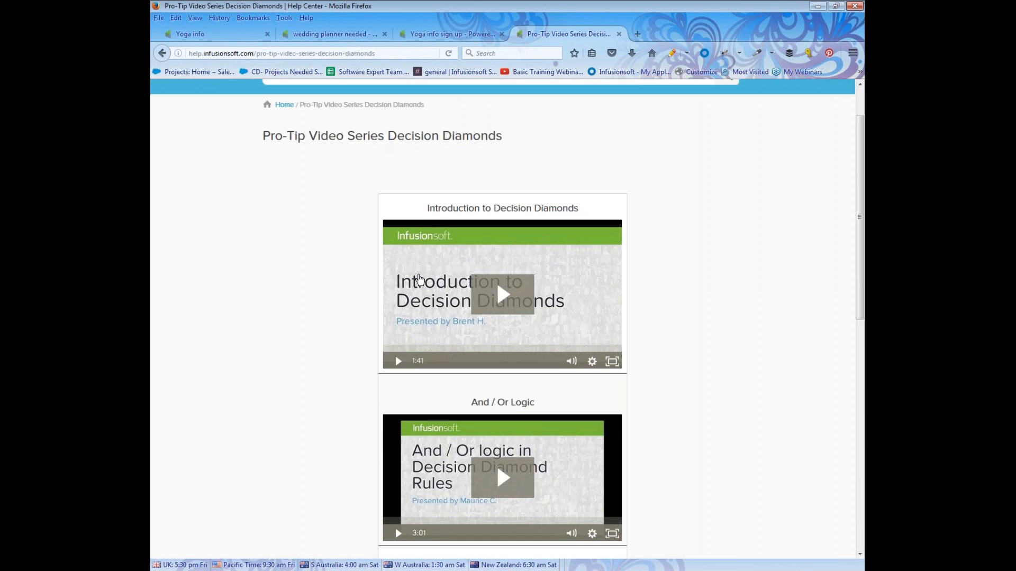
{"action": "scroll", "coordinate": [420, 279], "scroll_direction": "down", "scroll_amount": 2}
{"action": "scroll", "coordinate": [427, 439], "scroll_direction": "down", "scroll_amount": 2}
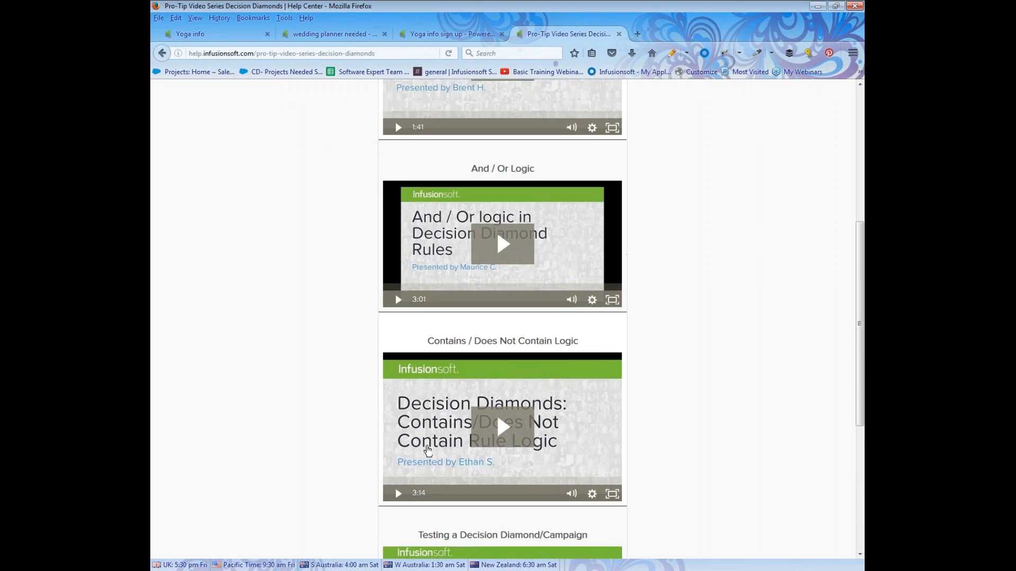
{"action": "scroll", "coordinate": [428, 450], "scroll_direction": "down", "scroll_amount": 1}
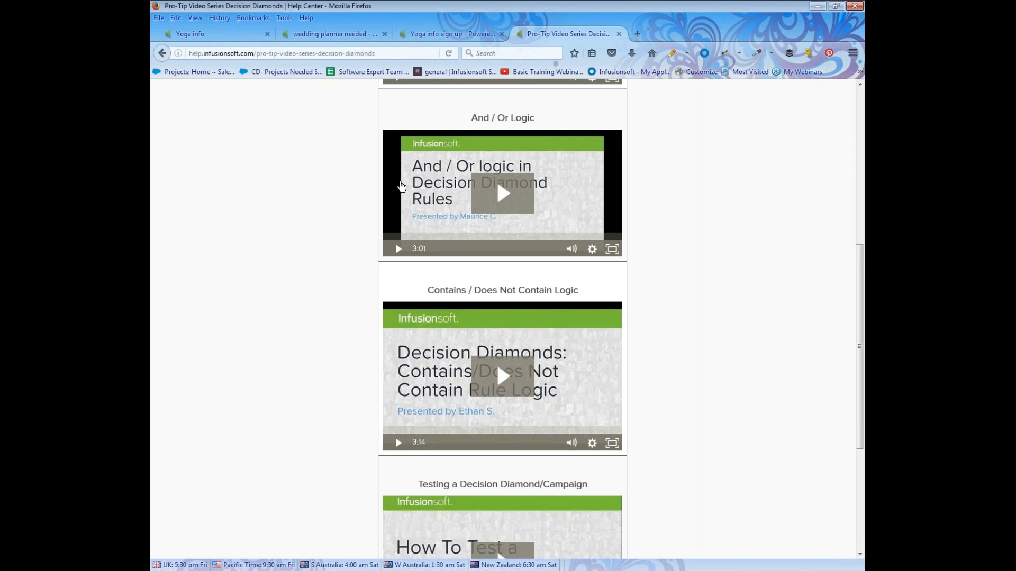
Step: Search the Help Center for "decision node"
{"action": "scroll", "coordinate": [311, 154], "scroll_direction": "up", "scroll_amount": 6}
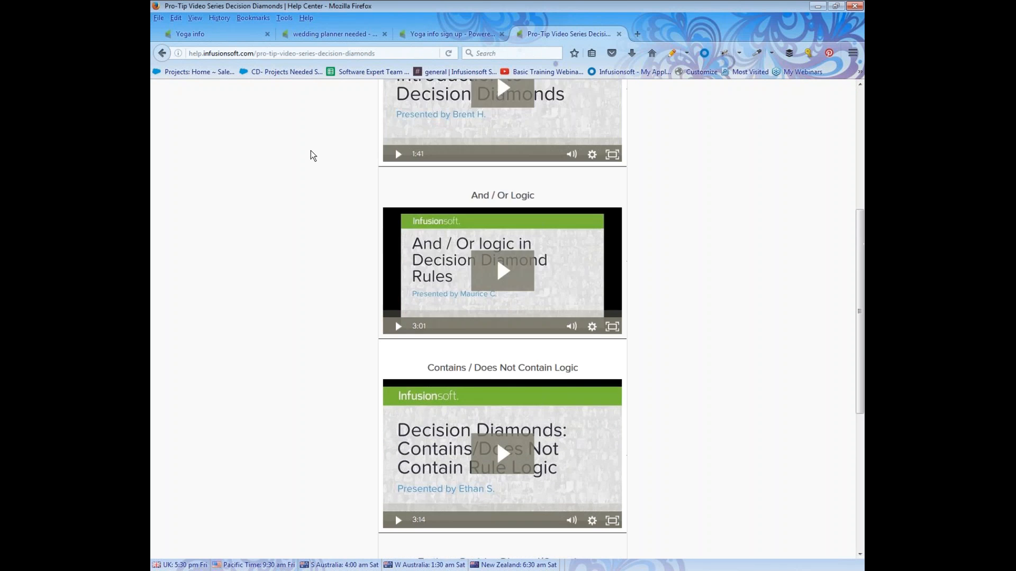
{"action": "left_click", "coordinate": [337, 130]}
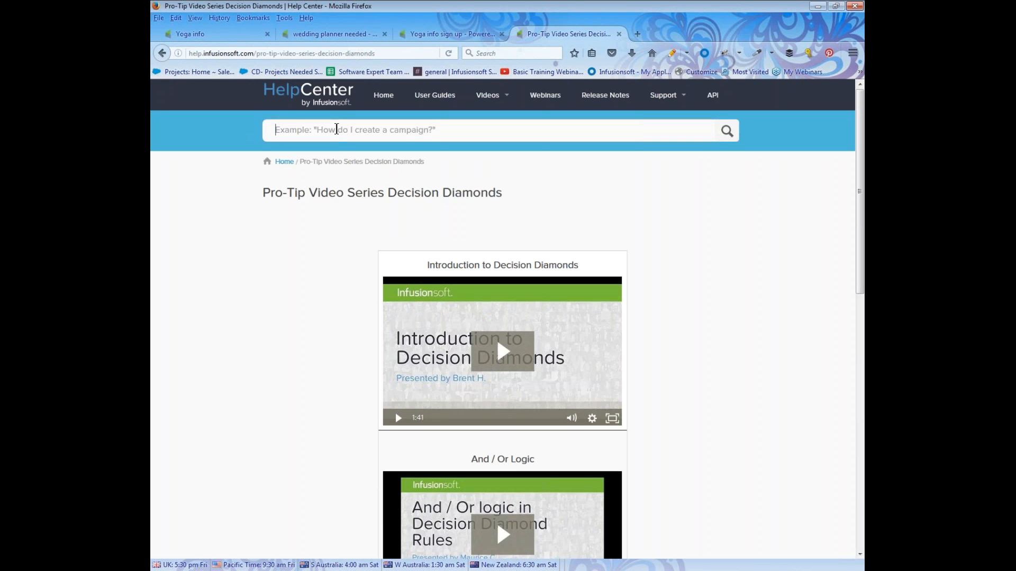
{"action": "type", "text": "de3"}
{"action": "key", "text": "BackSpace"}
{"action": "type", "text": "c"}
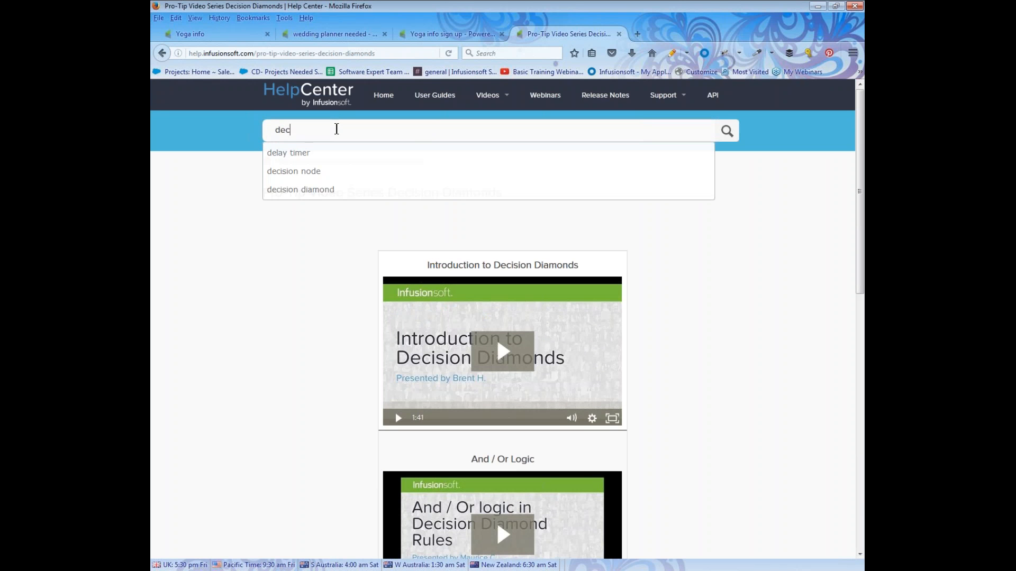
{"action": "type", "text": "ision d"}
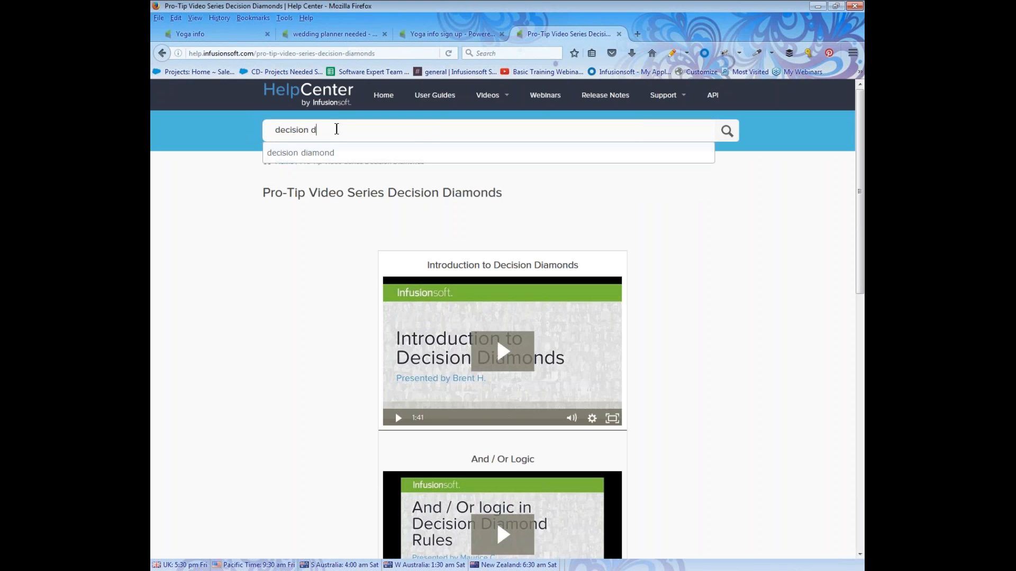
{"action": "key", "text": "BackSpace"}
{"action": "type", "text": "node"}
{"action": "key", "text": "Return"}
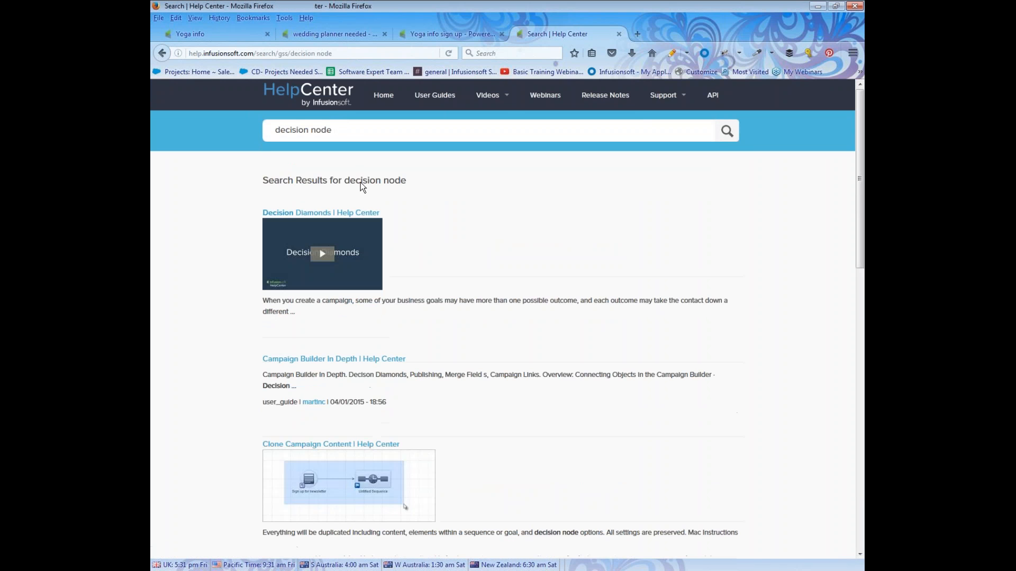
Step: Look through the whole list of decision node search results for related articles and videos
{"action": "scroll", "coordinate": [332, 271], "scroll_direction": "down", "scroll_amount": 4}
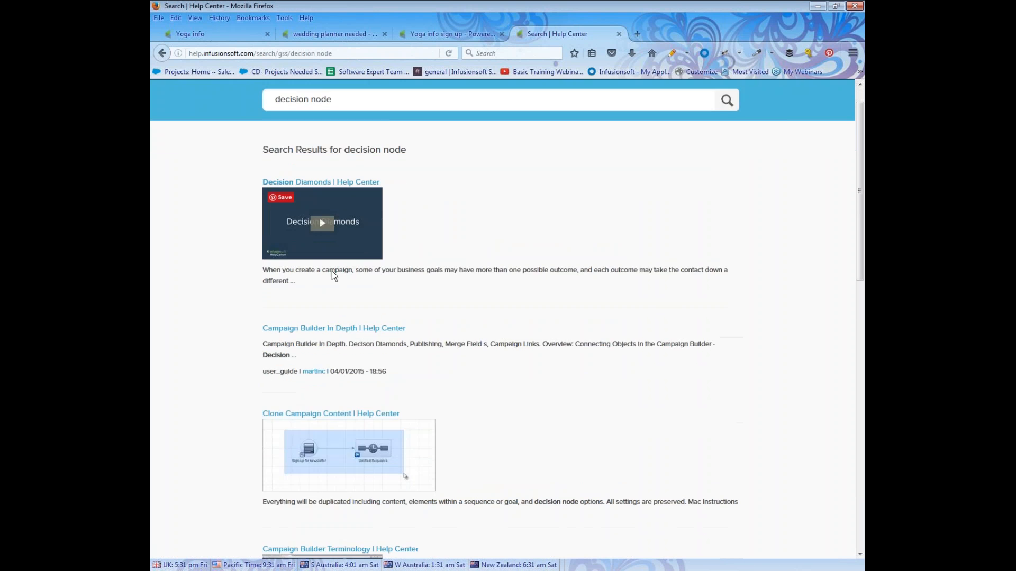
{"action": "scroll", "coordinate": [378, 261], "scroll_direction": "down", "scroll_amount": 4}
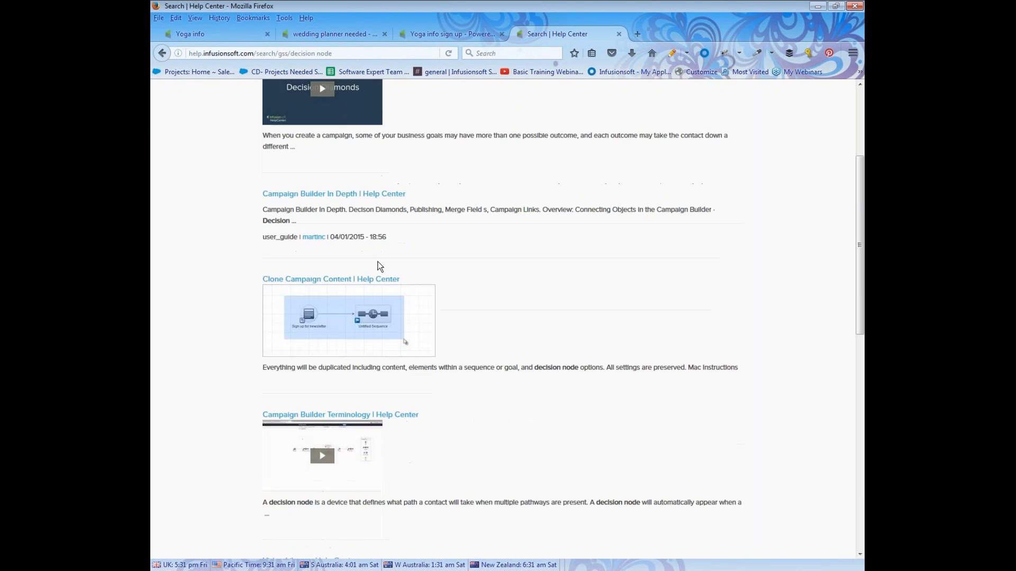
{"action": "scroll", "coordinate": [341, 332], "scroll_direction": "down", "scroll_amount": 8}
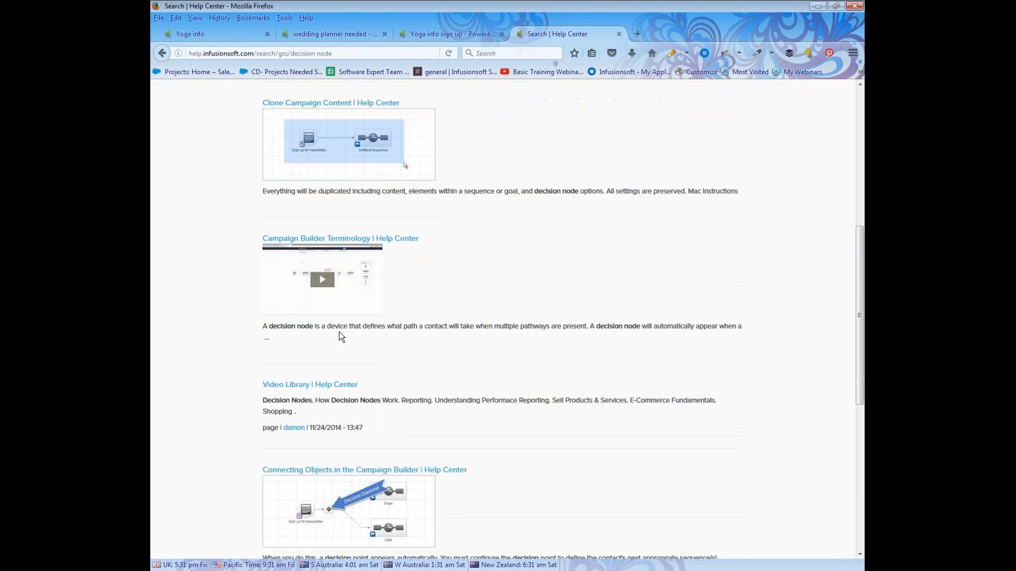
{"action": "scroll", "coordinate": [371, 331], "scroll_direction": "down", "scroll_amount": 2}
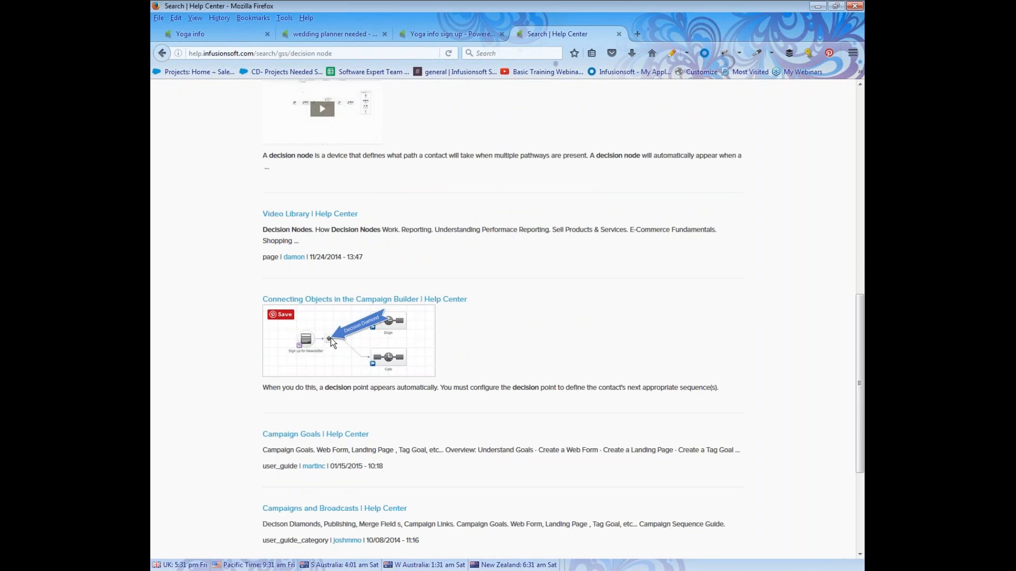
{"action": "scroll", "coordinate": [371, 326], "scroll_direction": "down", "scroll_amount": 6}
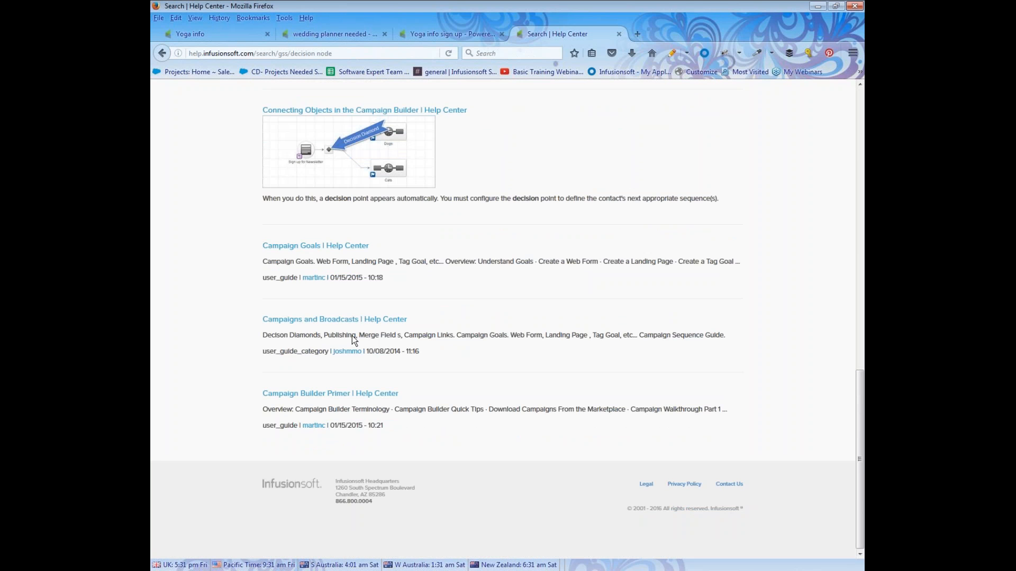
Step: Switch from the browser to the slide show and advance to the Questions slide
{"action": "left_click", "coordinate": [817, 6]}
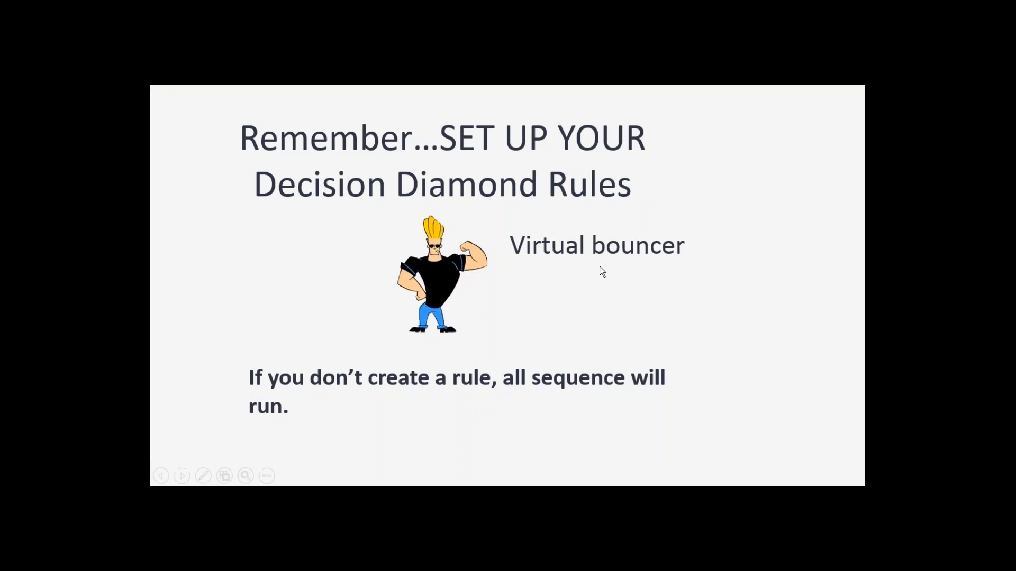
{"action": "left_click", "coordinate": [599, 267]}
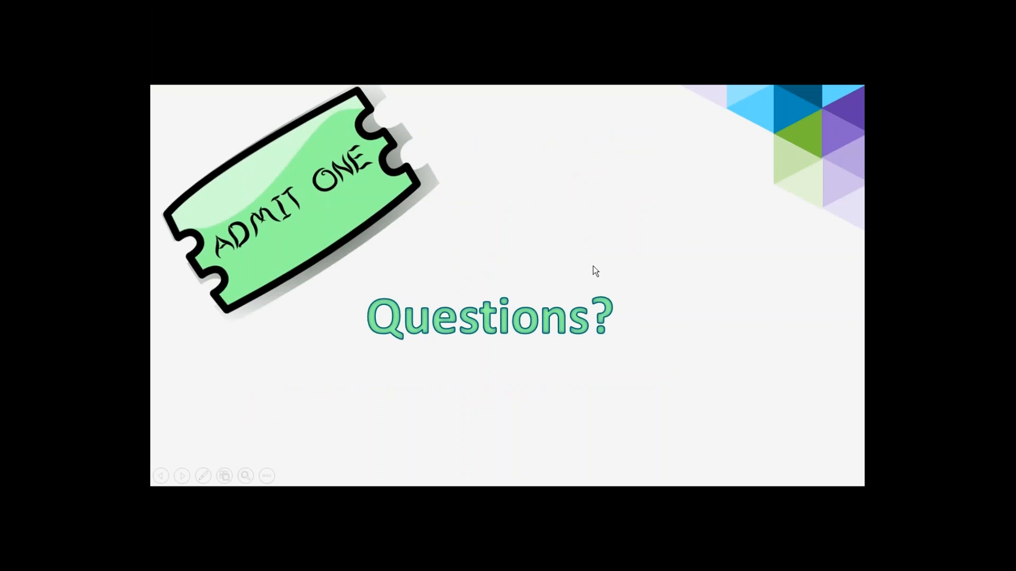
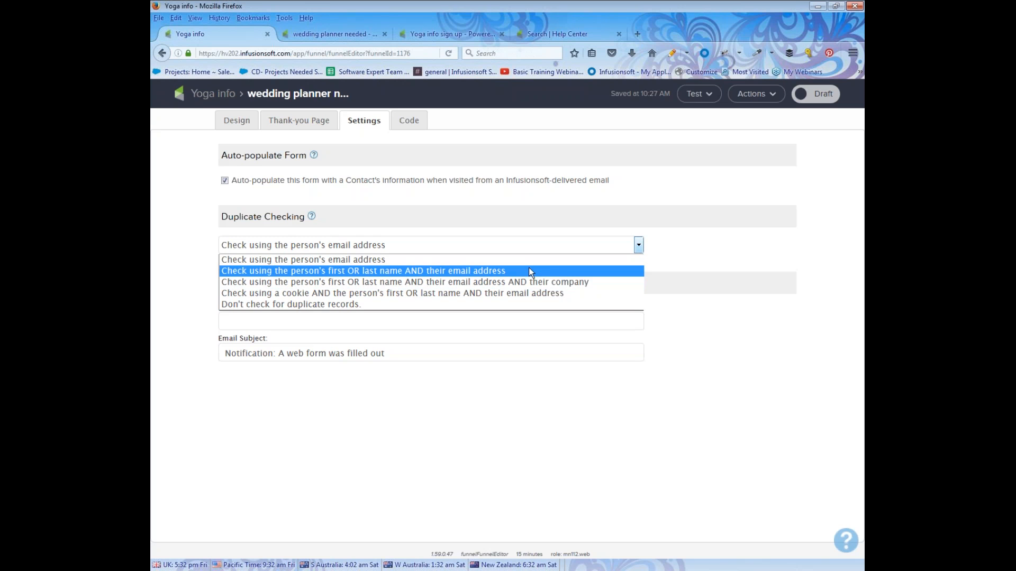
Step: Set the wedding planner form's duplicate checking to "Check using the person's email address" and return to the Campaigns list
{"action": "left_click", "coordinate": [455, 259]}
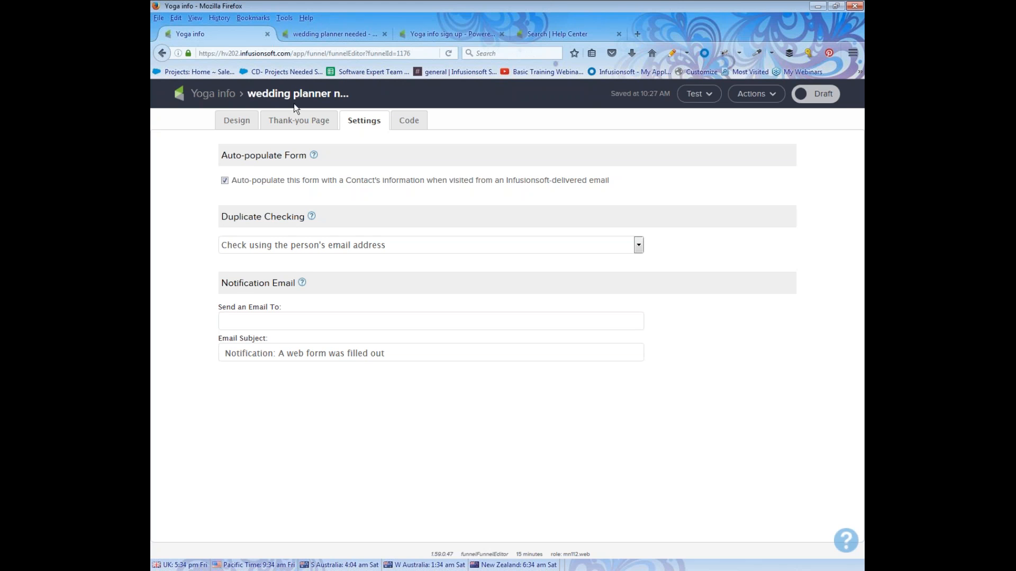
{"action": "left_click", "coordinate": [221, 98]}
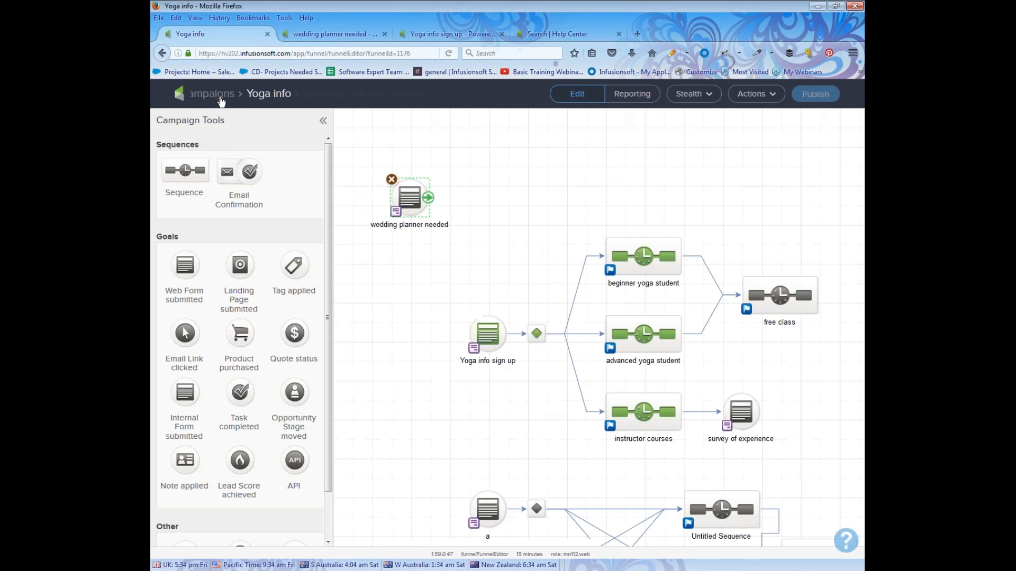
{"action": "left_click", "coordinate": [212, 96]}
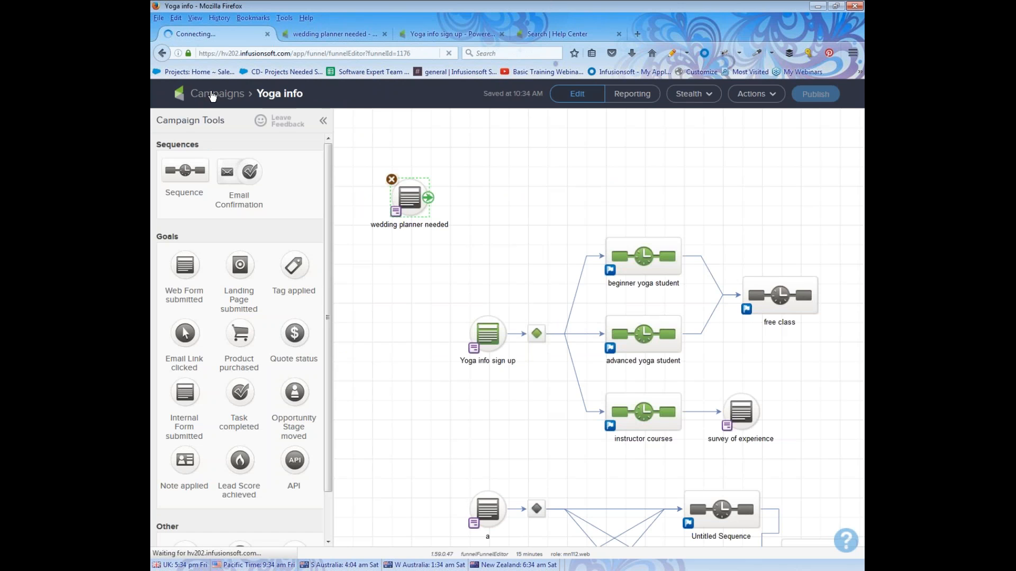
{"action": "mouse_move", "coordinate": [570, 97]}
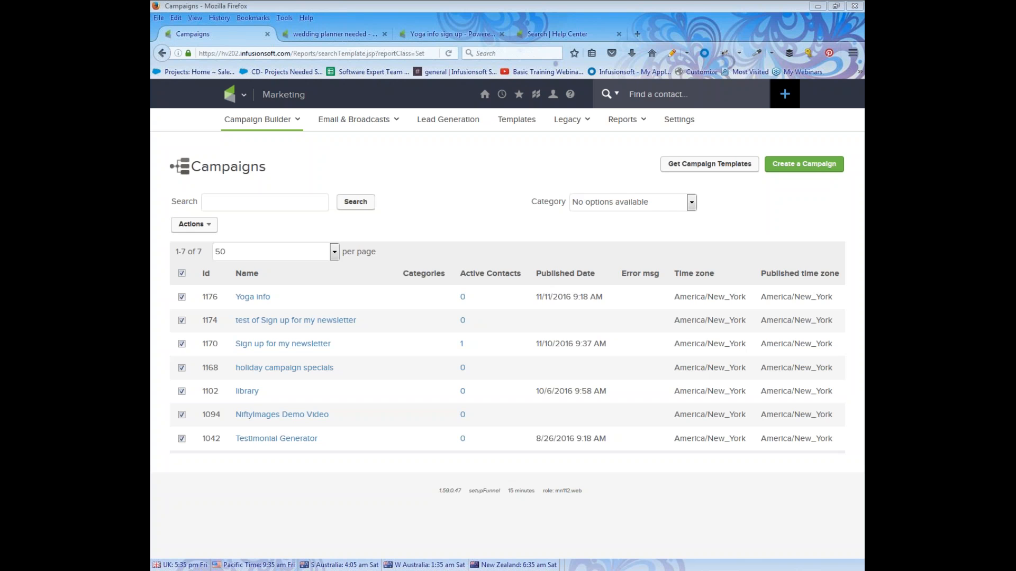
Step: Open the "Yoga info sign up" web form in the Yoga info campaign and open its "Choose one" radio field settings
{"action": "left_click", "coordinate": [254, 300]}
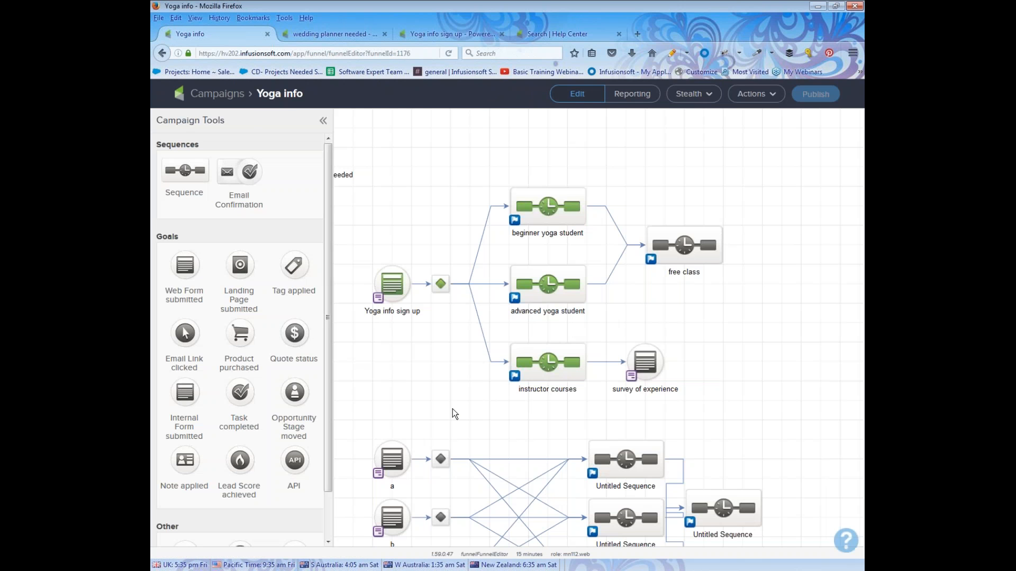
{"action": "double_click", "coordinate": [396, 290]}
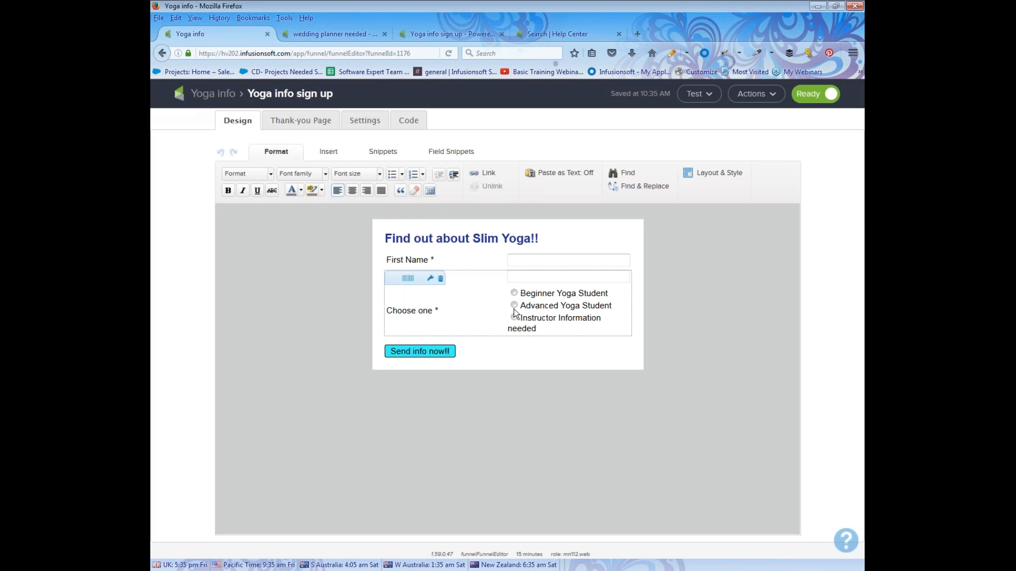
{"action": "left_click", "coordinate": [514, 309]}
{"action": "left_click", "coordinate": [430, 278]}
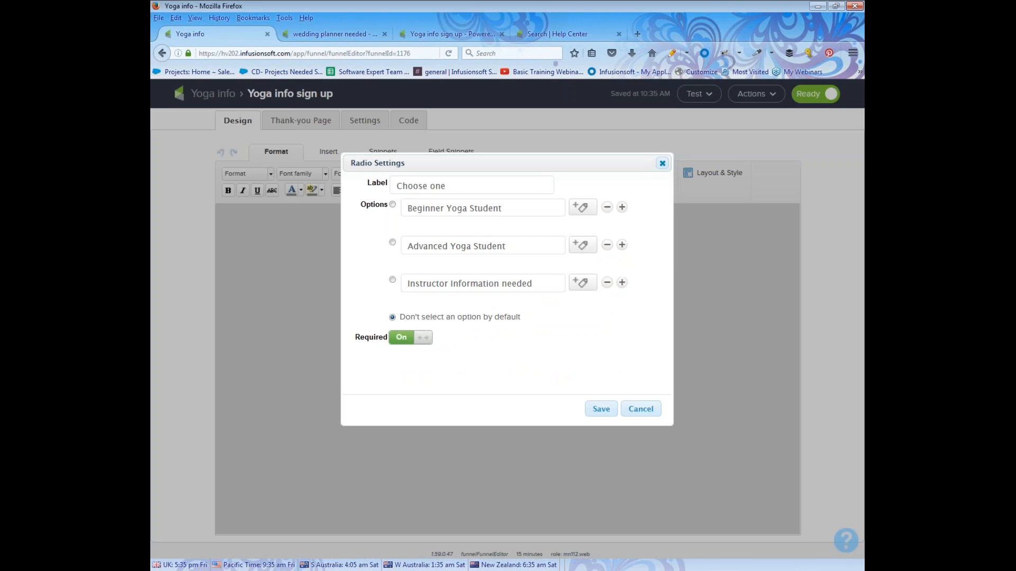
Step: Create a new "Yoga student" tag for the Beginner Yoga Student radio option and save the radio settings
{"action": "left_click", "coordinate": [581, 208]}
{"action": "left_click", "coordinate": [478, 246]}
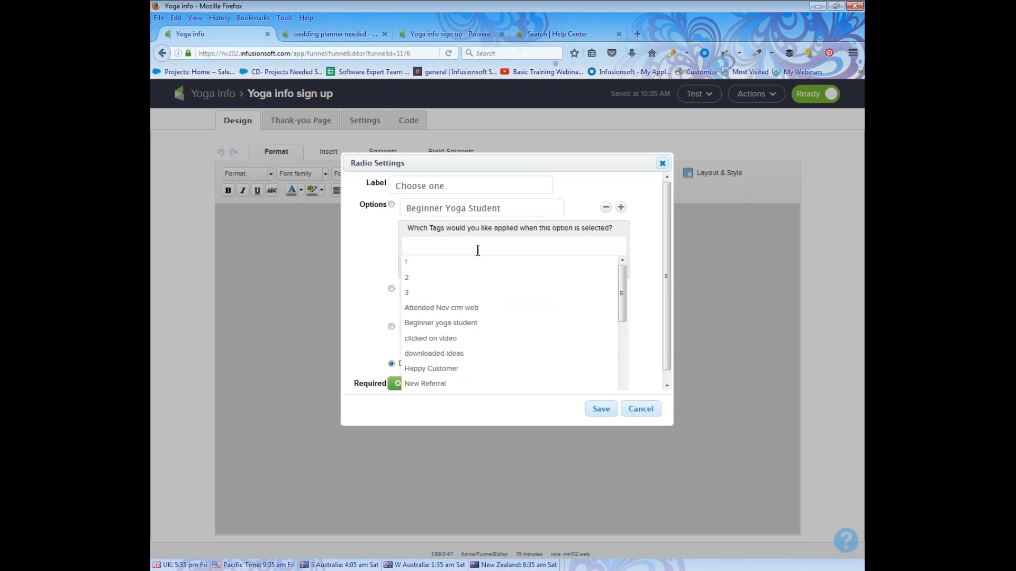
{"action": "type", "text": "yo"}
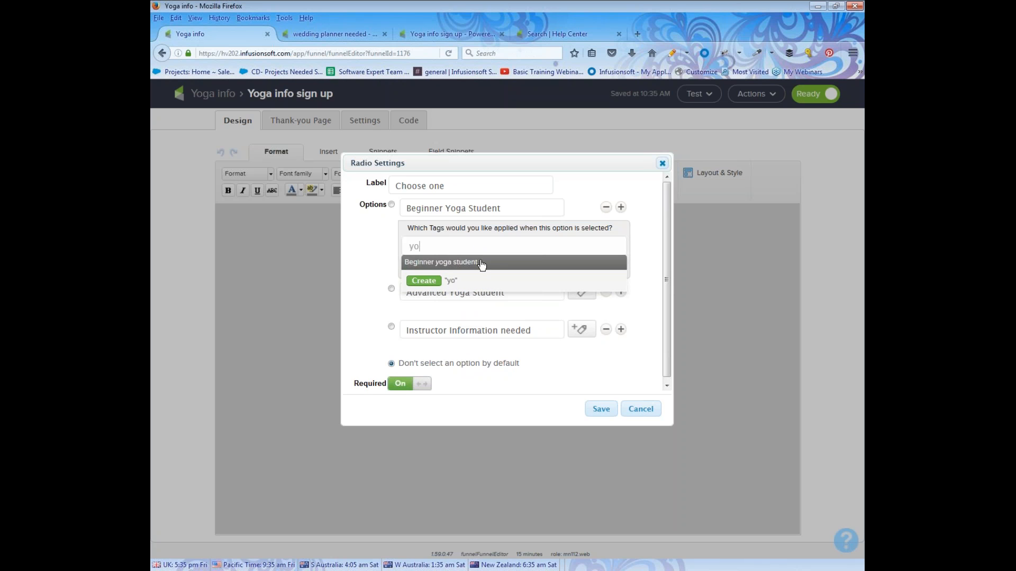
{"action": "left_click_drag", "start_coordinate": [432, 246], "coordinate": [373, 249]}
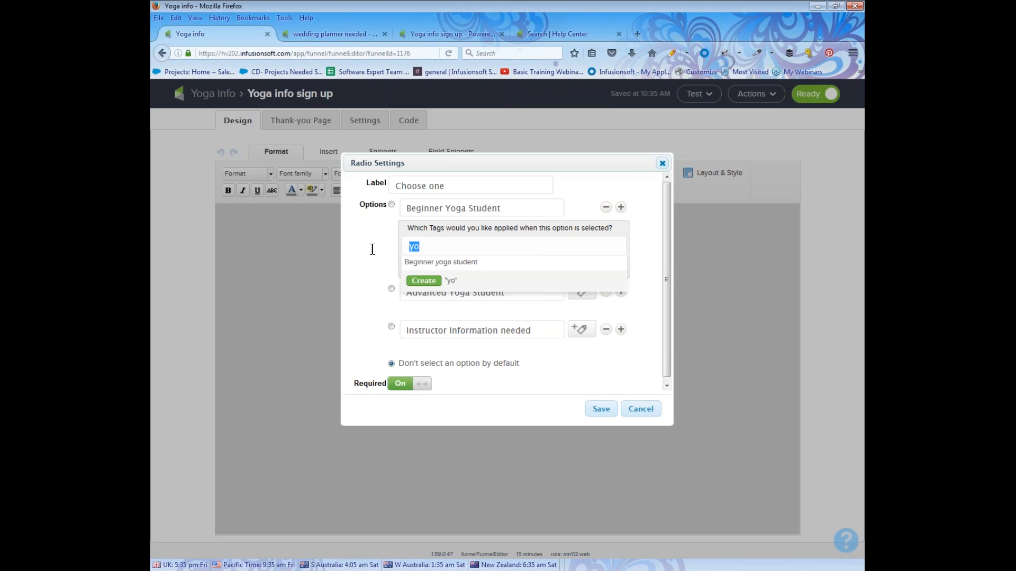
{"action": "type", "text": "Yoga s"}
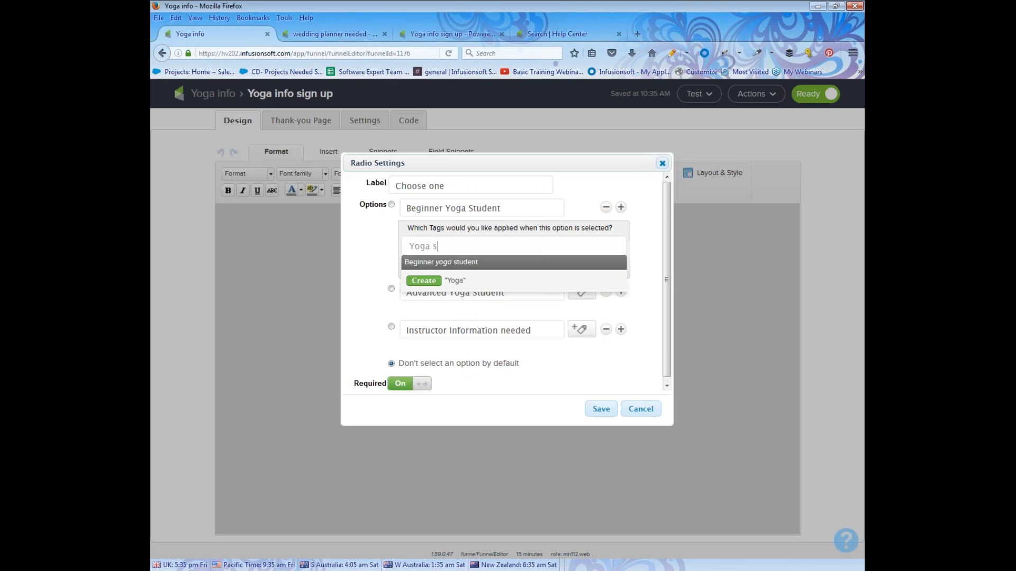
{"action": "type", "text": "tudent"}
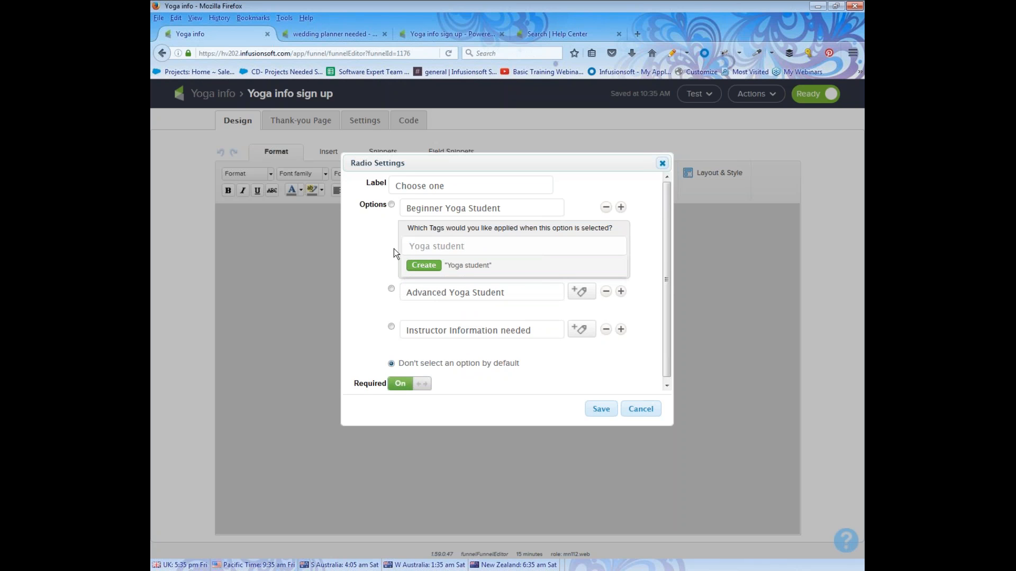
{"action": "left_click", "coordinate": [419, 266]}
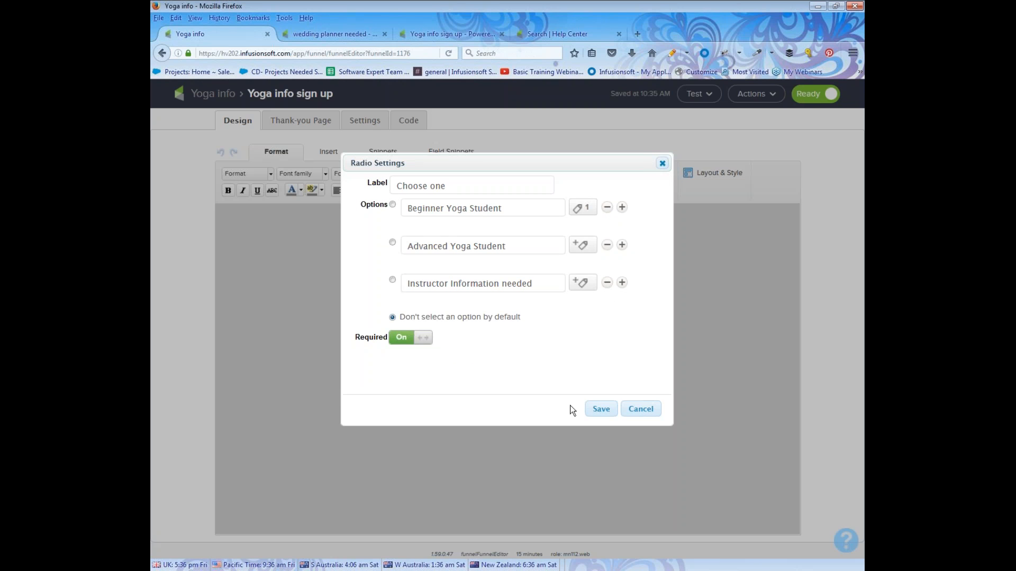
{"action": "left_click", "coordinate": [598, 410]}
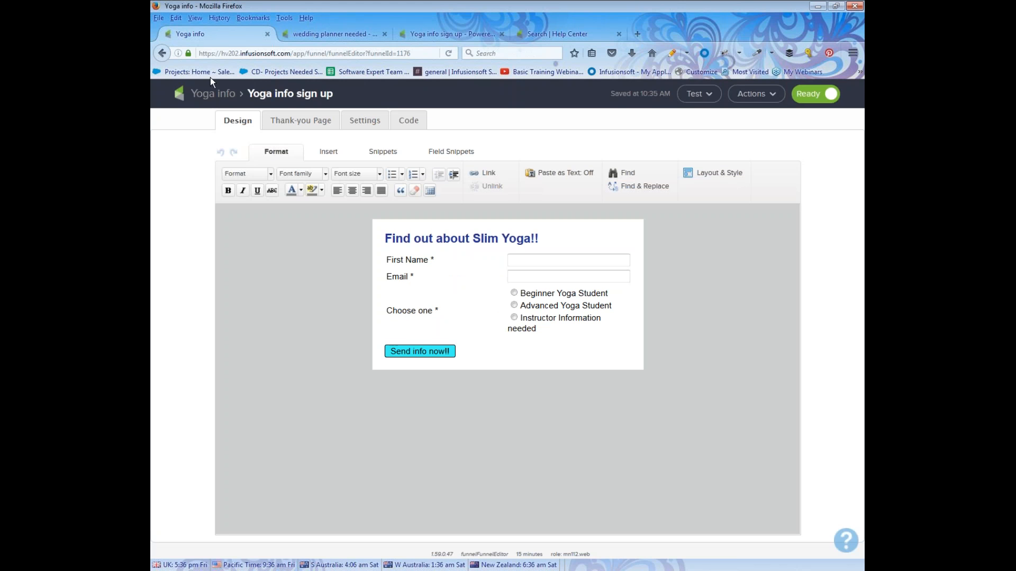
Step: Check which tag the "beginner yoga student" sequence applies, close its configuration unchanged, and return to the campaign canvas
{"action": "left_click", "coordinate": [221, 99]}
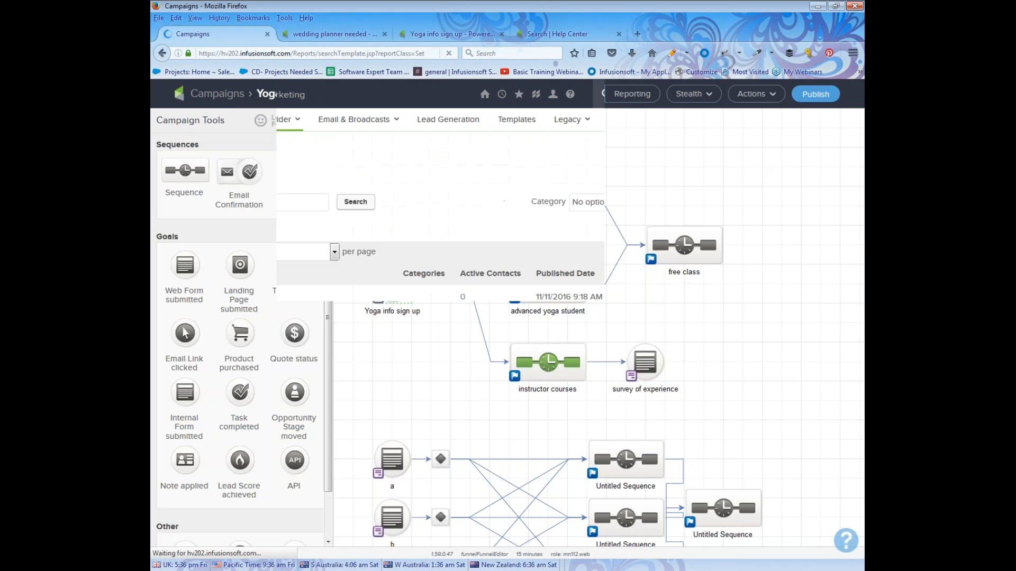
{"action": "left_click", "coordinate": [262, 299]}
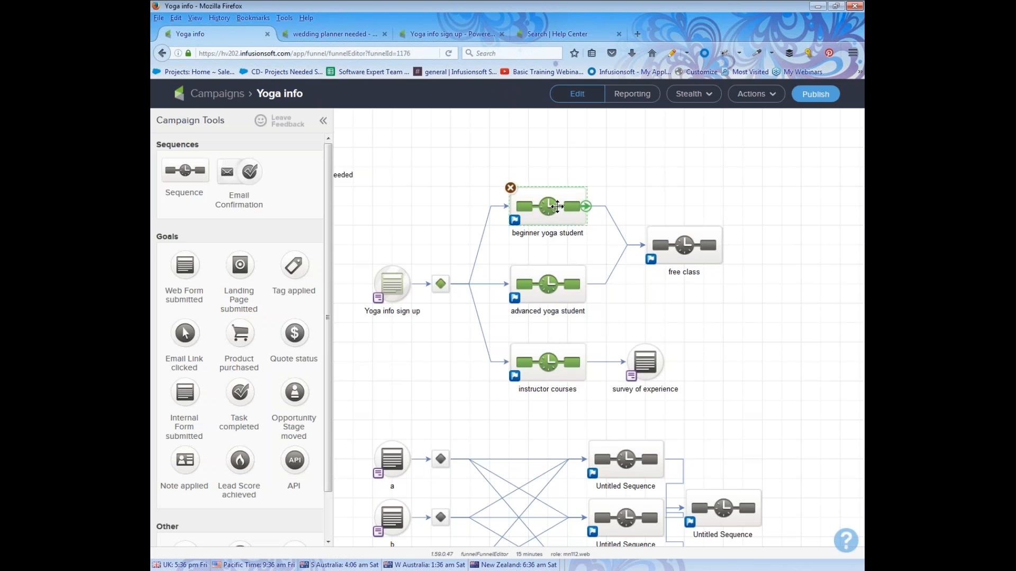
{"action": "double_click", "coordinate": [557, 208]}
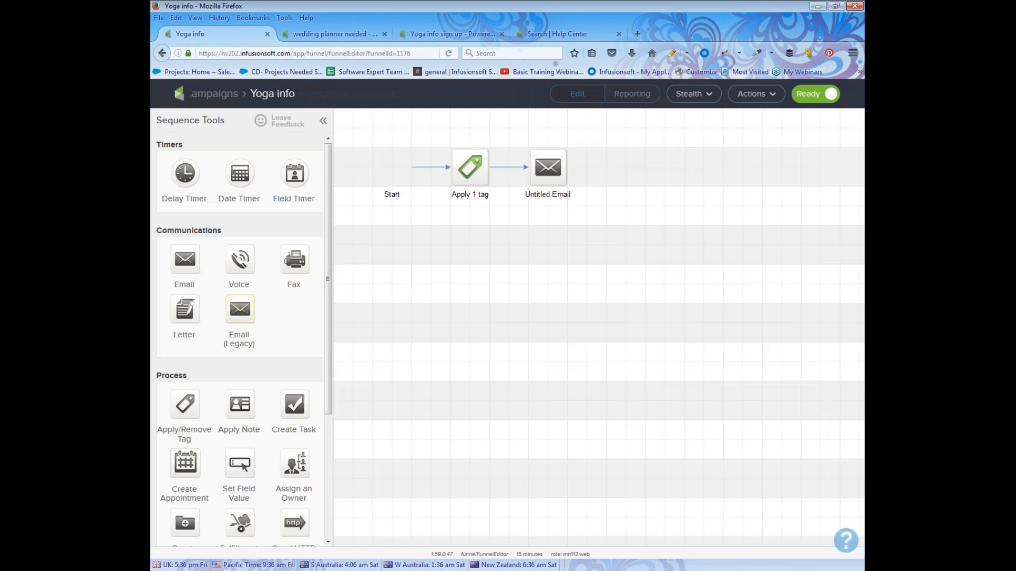
{"action": "double_click", "coordinate": [481, 175]}
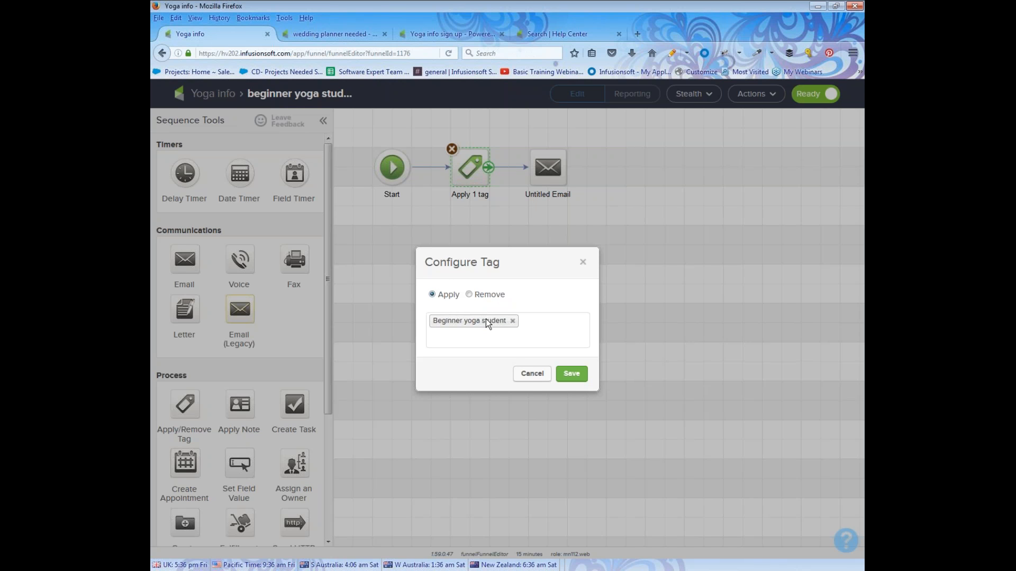
{"action": "left_click", "coordinate": [582, 263]}
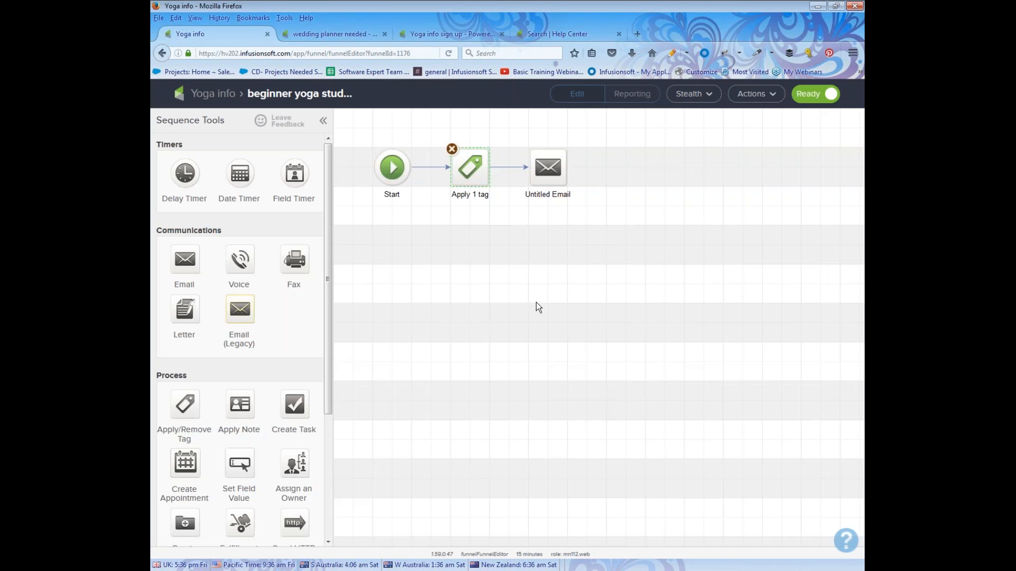
{"action": "left_click_drag", "start_coordinate": [423, 131], "coordinate": [507, 225]}
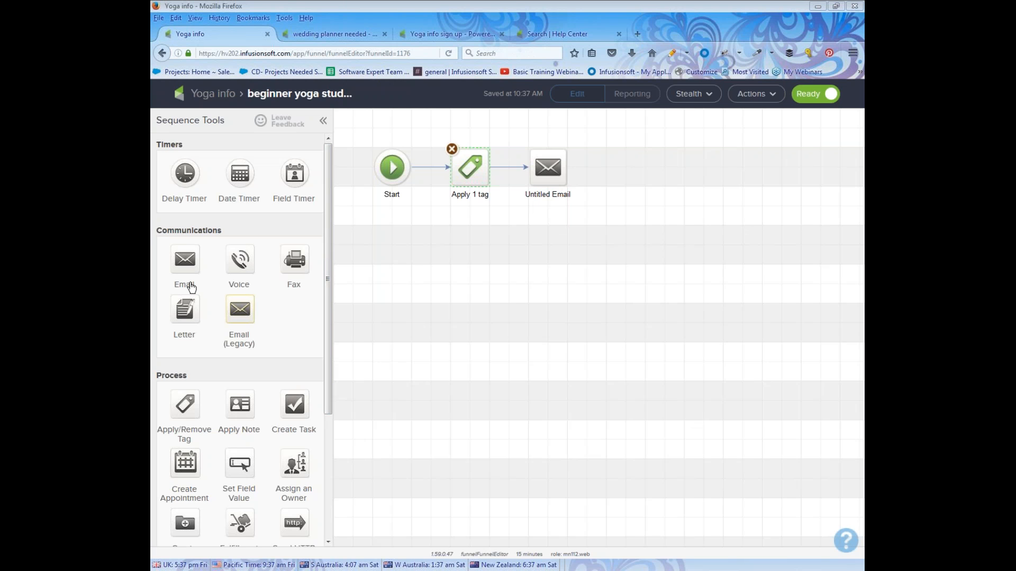
{"action": "left_click", "coordinate": [200, 99]}
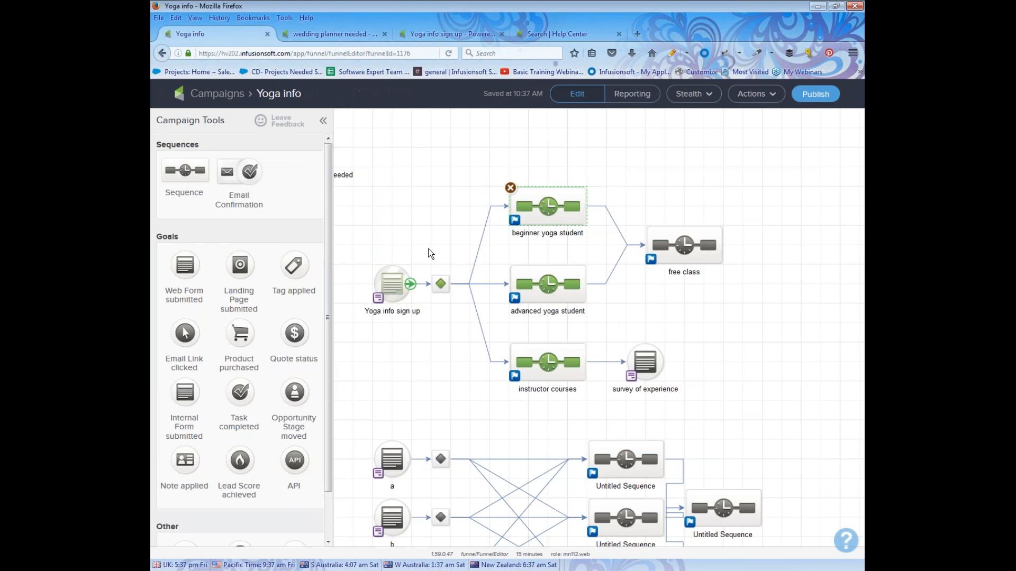
{"action": "left_click", "coordinate": [370, 311]}
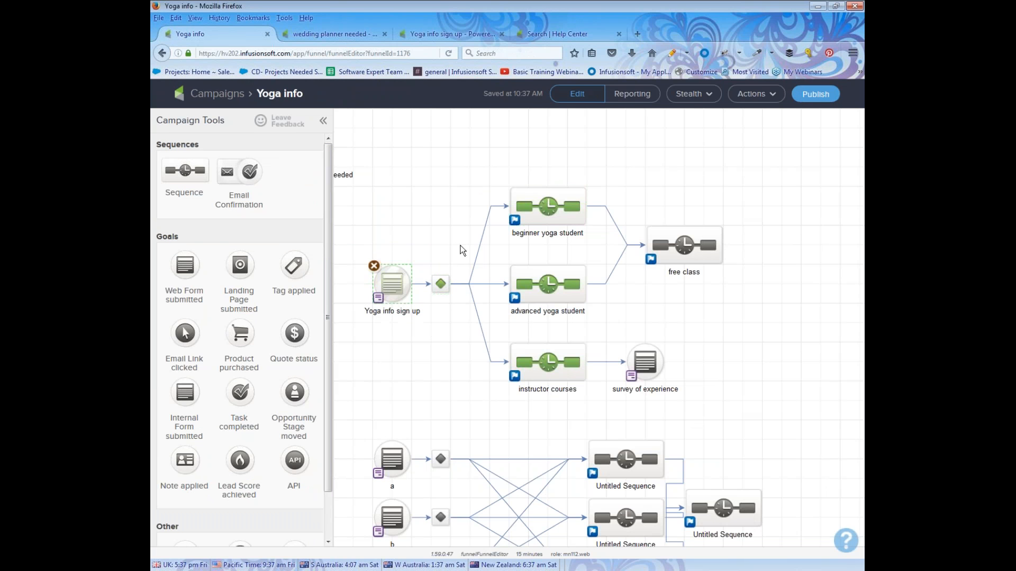
{"action": "left_click_drag", "start_coordinate": [491, 339], "coordinate": [595, 420]}
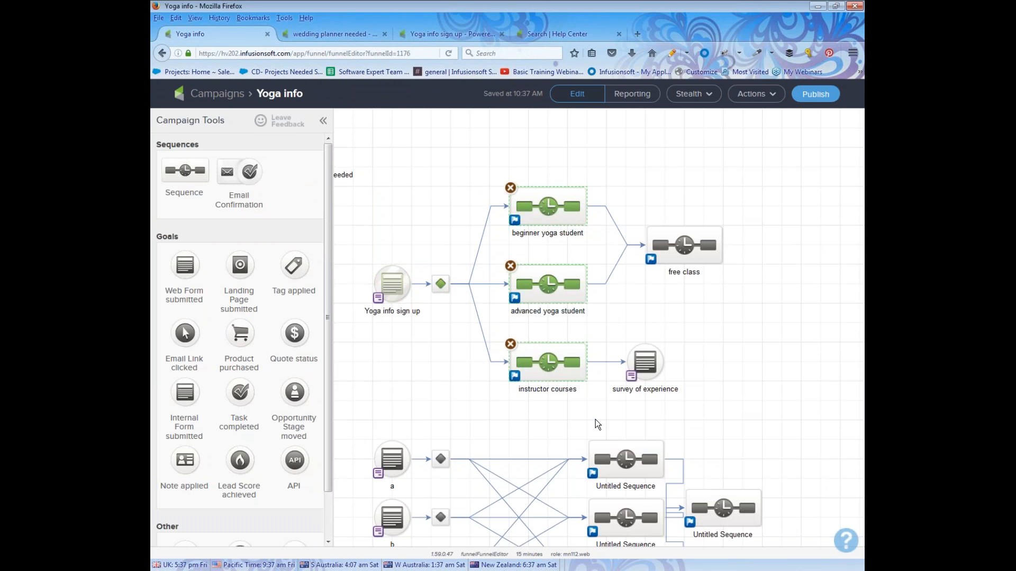
{"action": "mouse_move", "coordinate": [394, 284]}
{"action": "scroll", "coordinate": [437, 404], "scroll_direction": "down", "scroll_amount": 5}
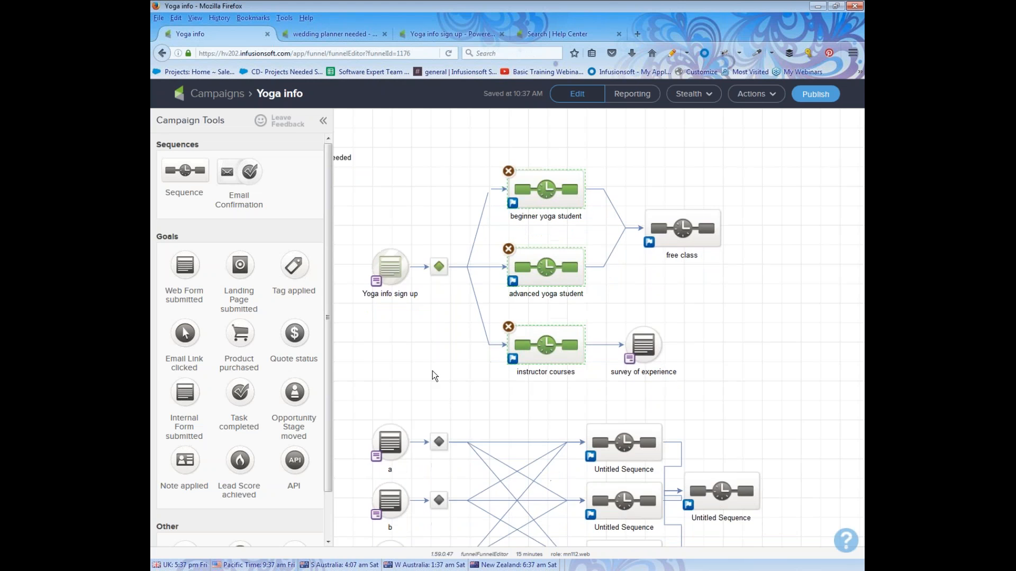
{"action": "right_click", "coordinate": [441, 296]}
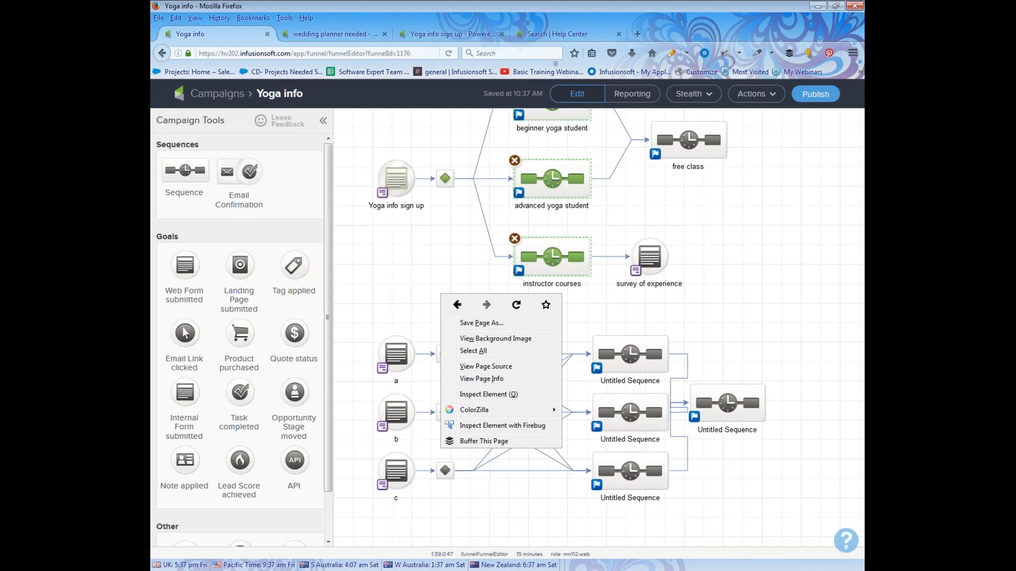
{"action": "left_click", "coordinate": [556, 336]}
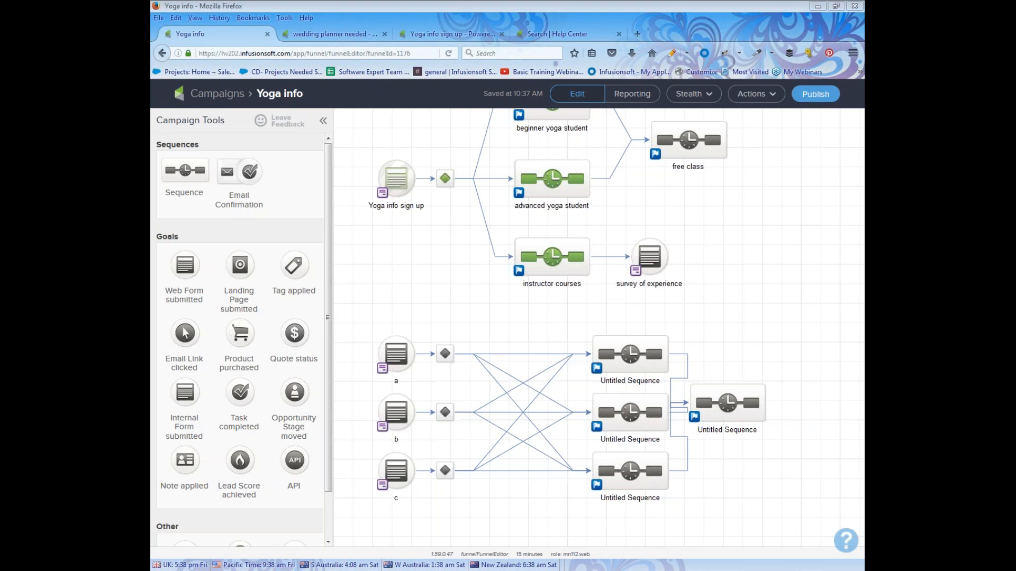
Step: Leave the Yoga info campaign and open the Tags list in the CRM settings
{"action": "left_click", "coordinate": [225, 105]}
{"action": "mouse_move", "coordinate": [255, 96]}
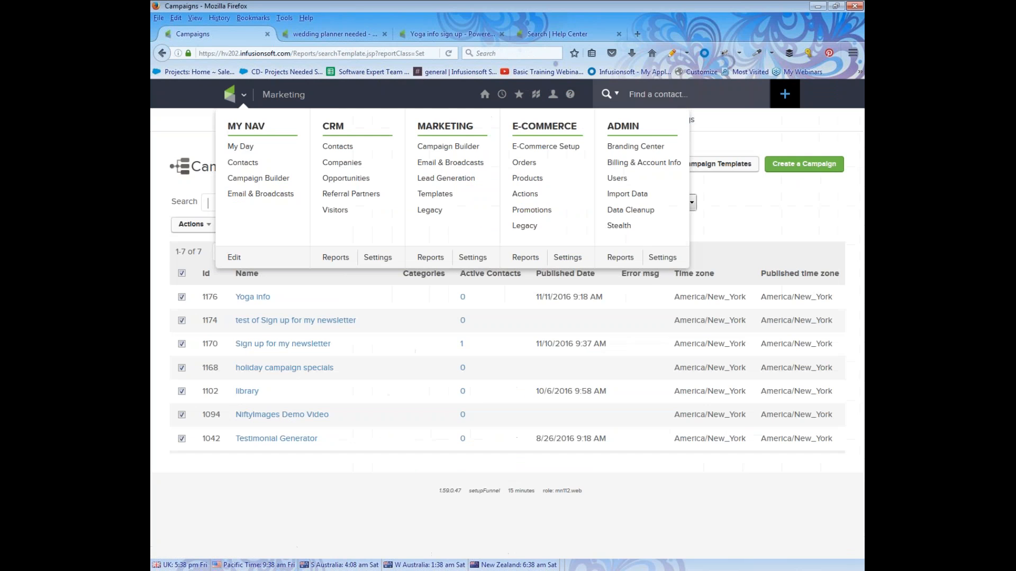
{"action": "left_click", "coordinate": [382, 262]}
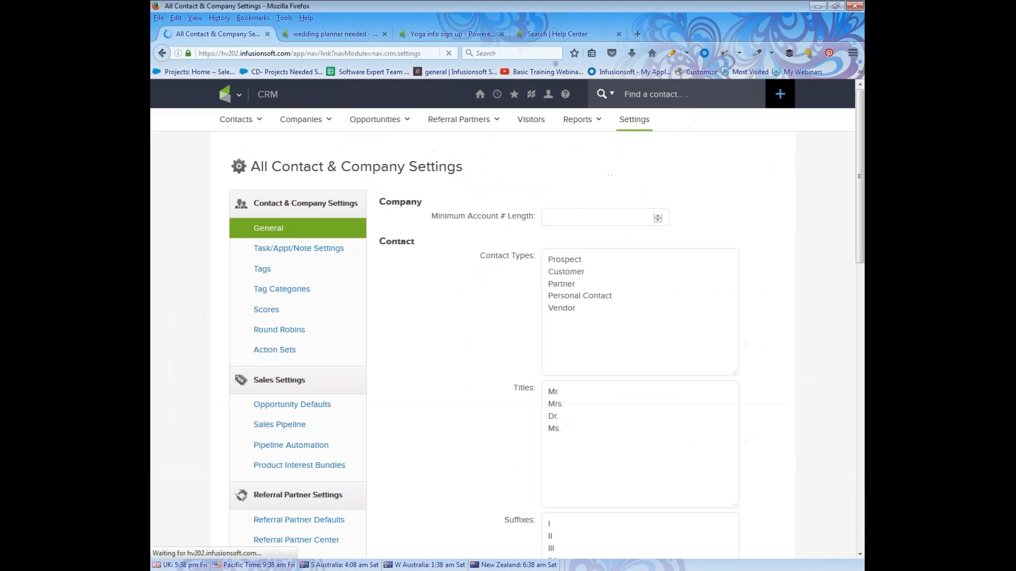
{"action": "left_click", "coordinate": [262, 270]}
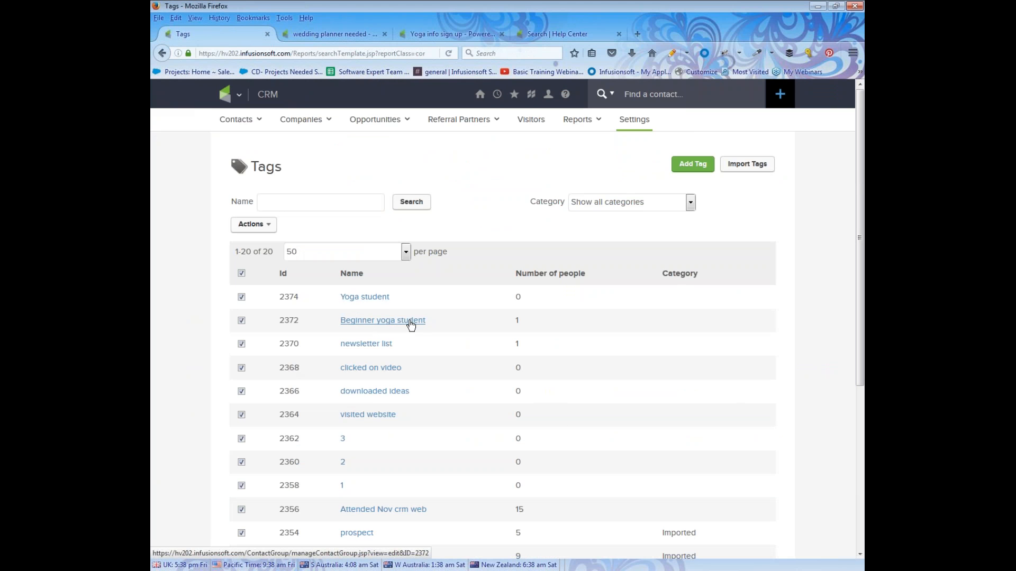
Step: Rename the "Beginner yoga student" tag to "yoga student" and save it back to the Tags list
{"action": "left_click", "coordinate": [373, 323]}
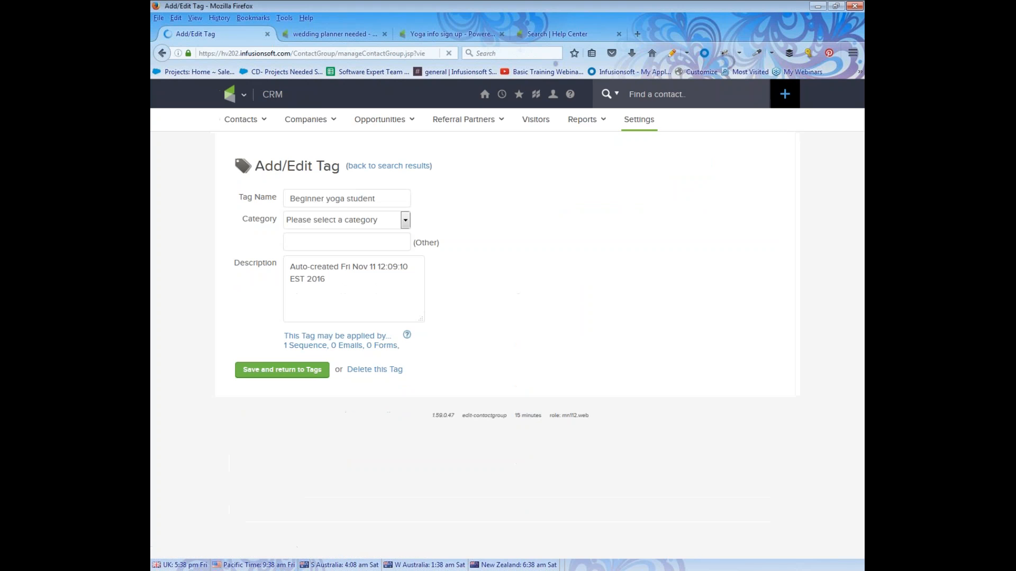
{"action": "double_click", "coordinate": [324, 199]}
{"action": "key", "text": "BackSpace"}
{"action": "left_click_drag", "start_coordinate": [324, 200], "coordinate": [244, 198]}
{"action": "key", "text": "BackSpace"}
{"action": "left_click", "coordinate": [278, 369]}
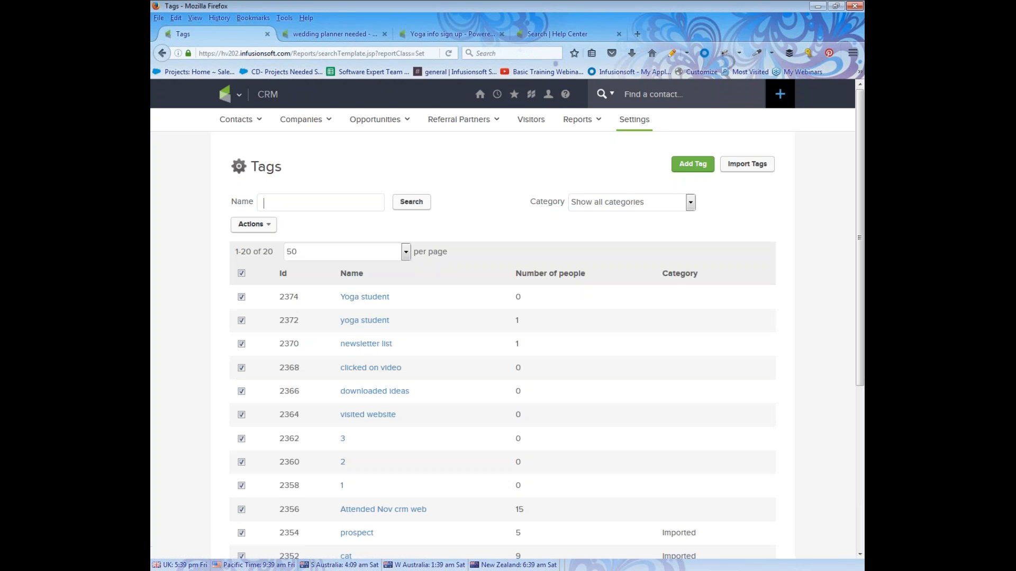